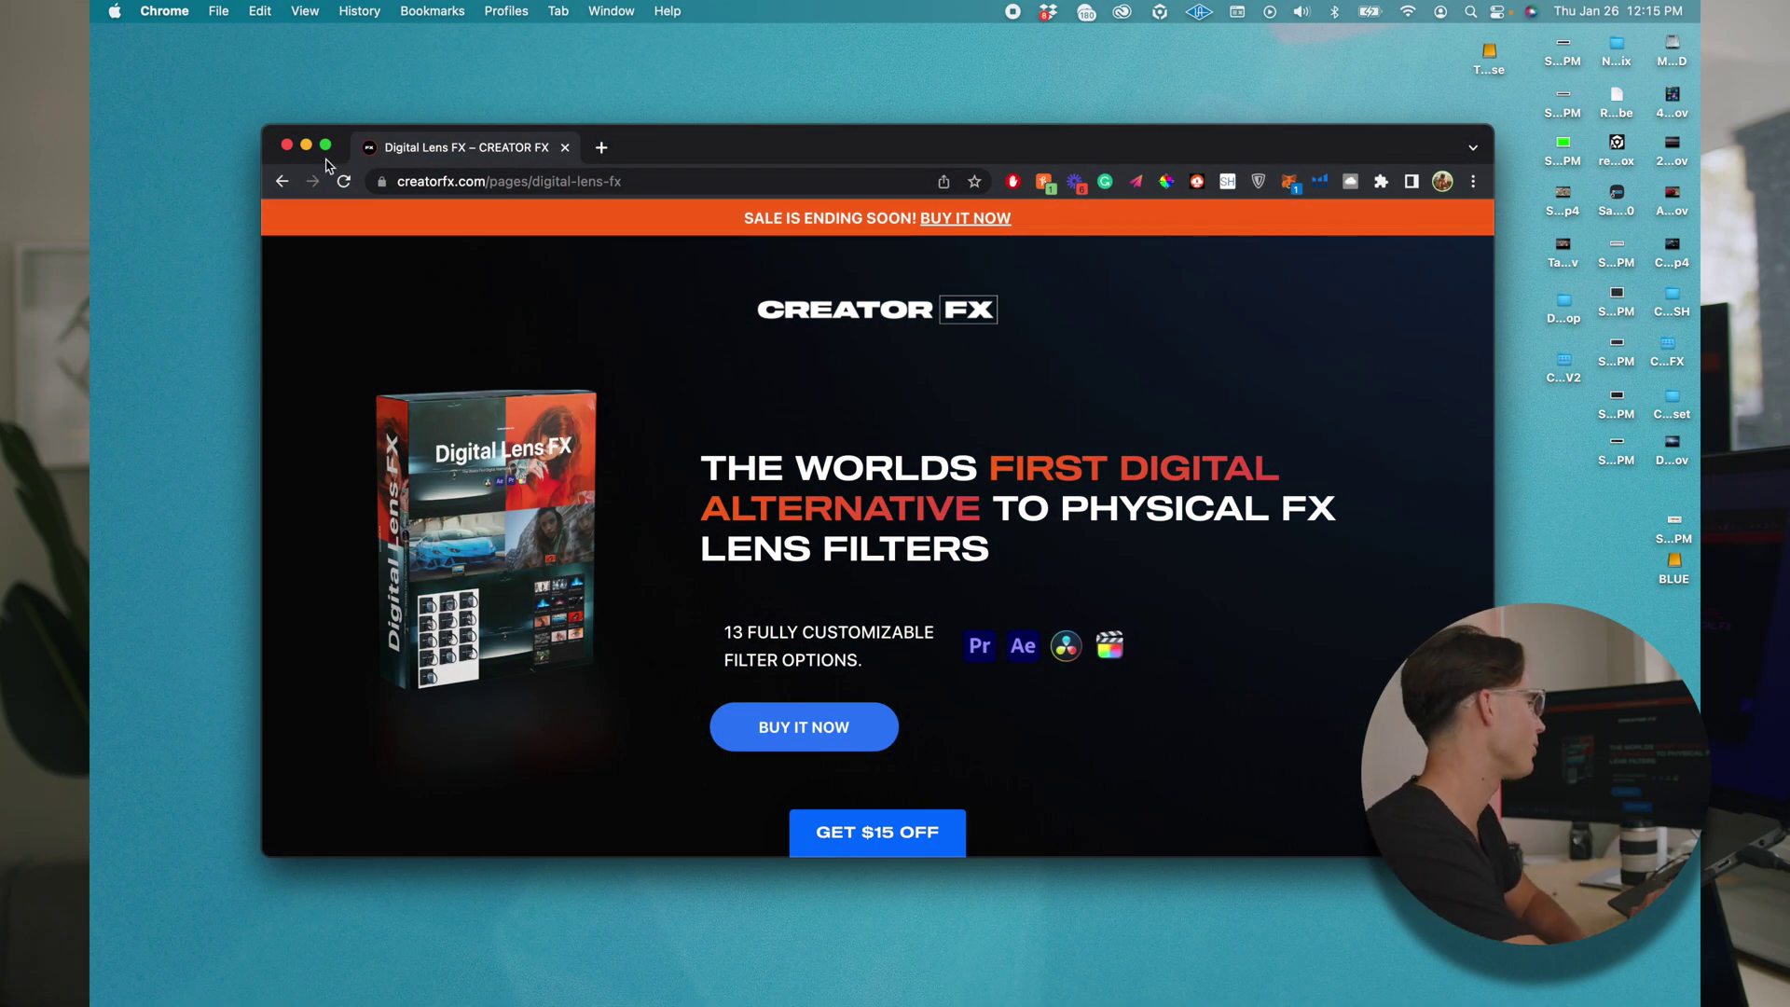
Open the CFX - DLFX folder in Finder and expand its DLFX - Davinci Resolve Version folder.
click(305, 147)
click(767, 299)
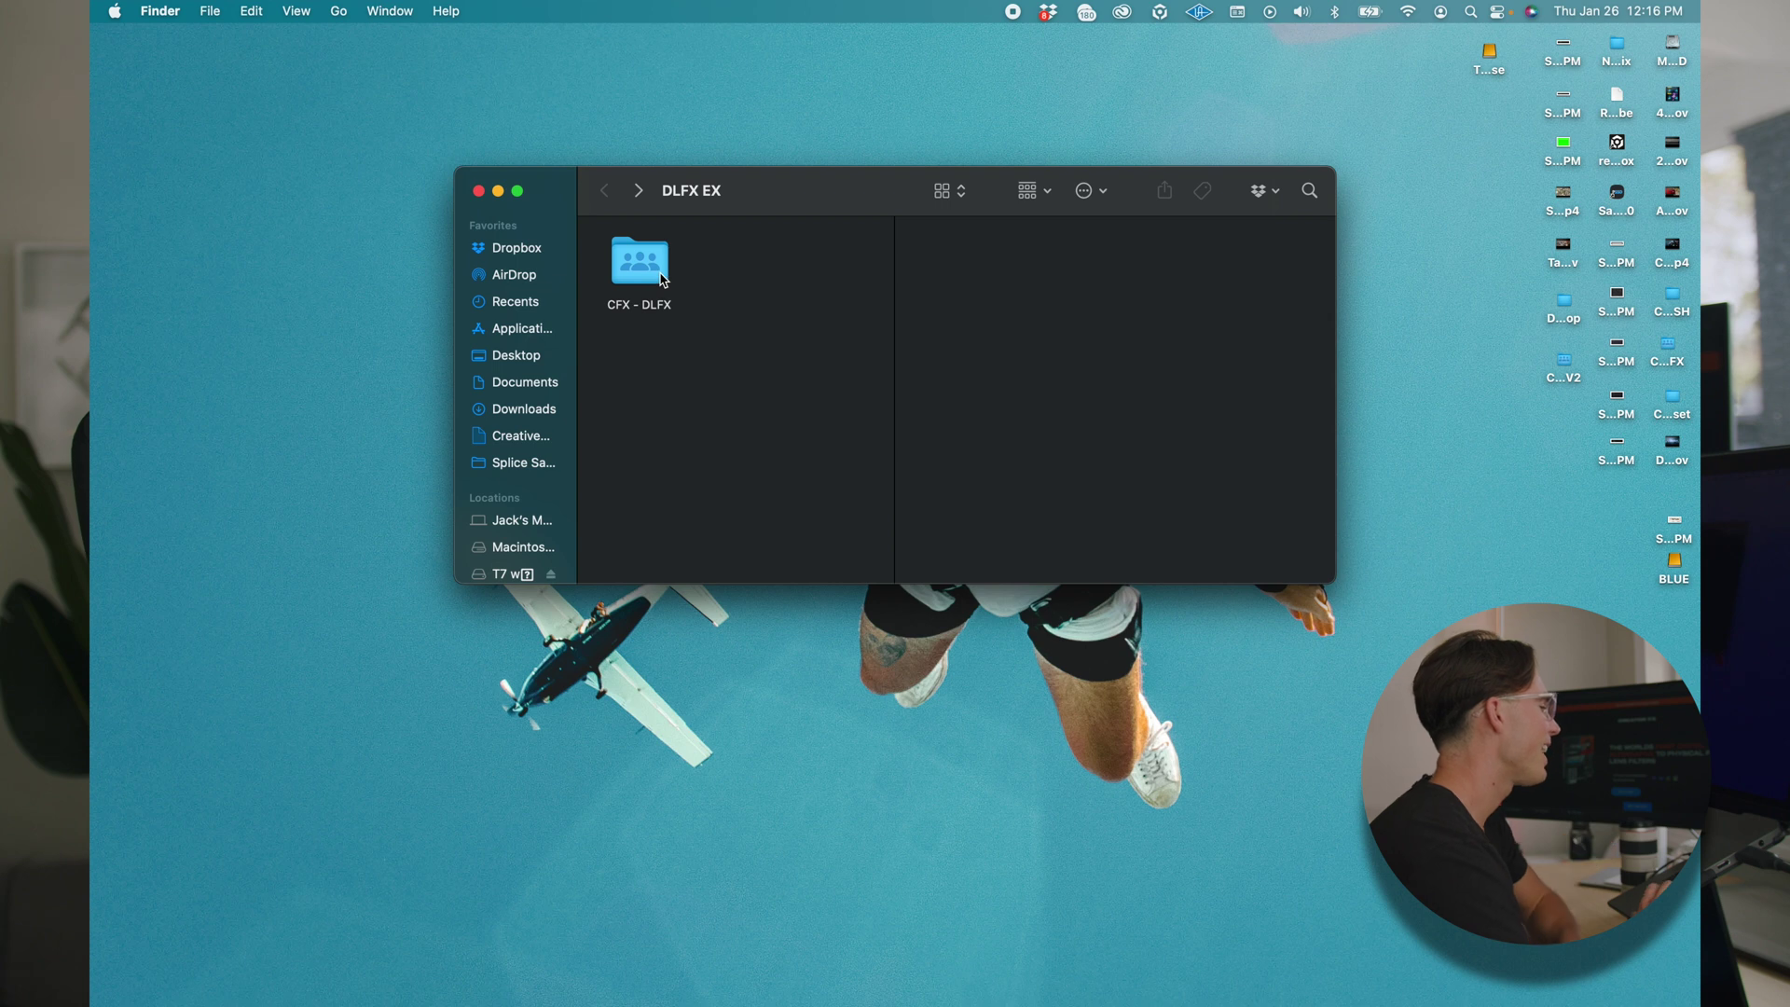
double_click(662, 280)
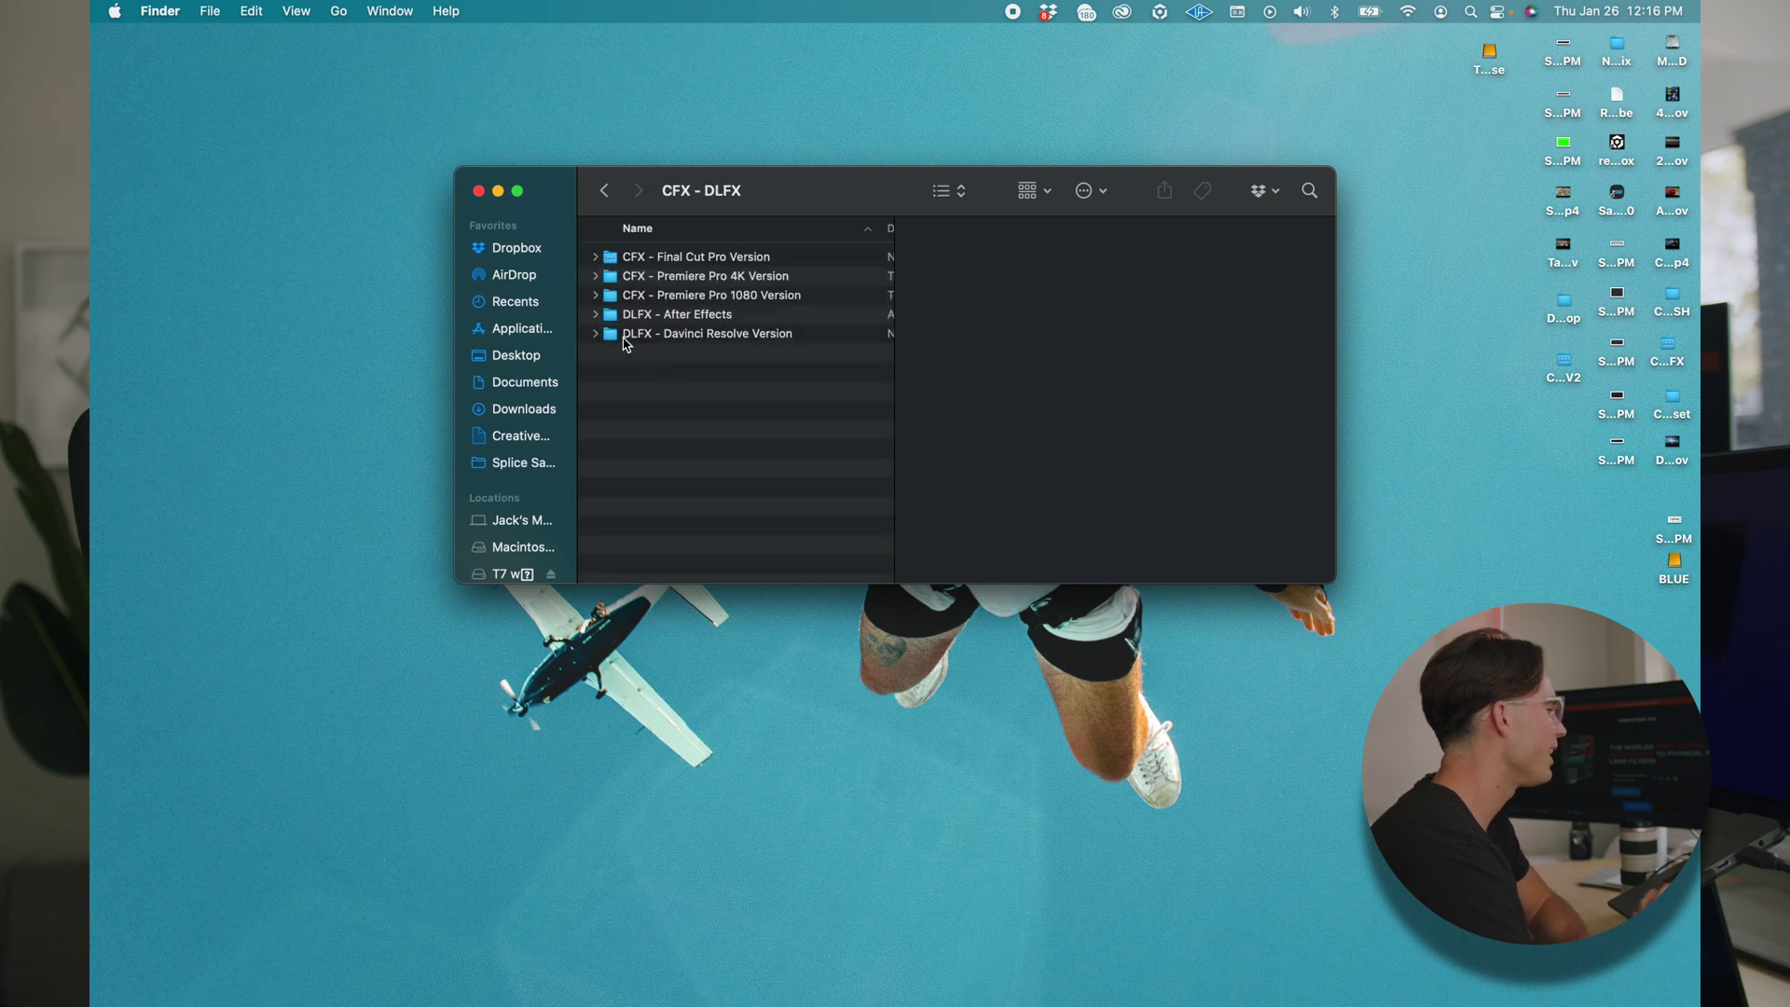
click(660, 334)
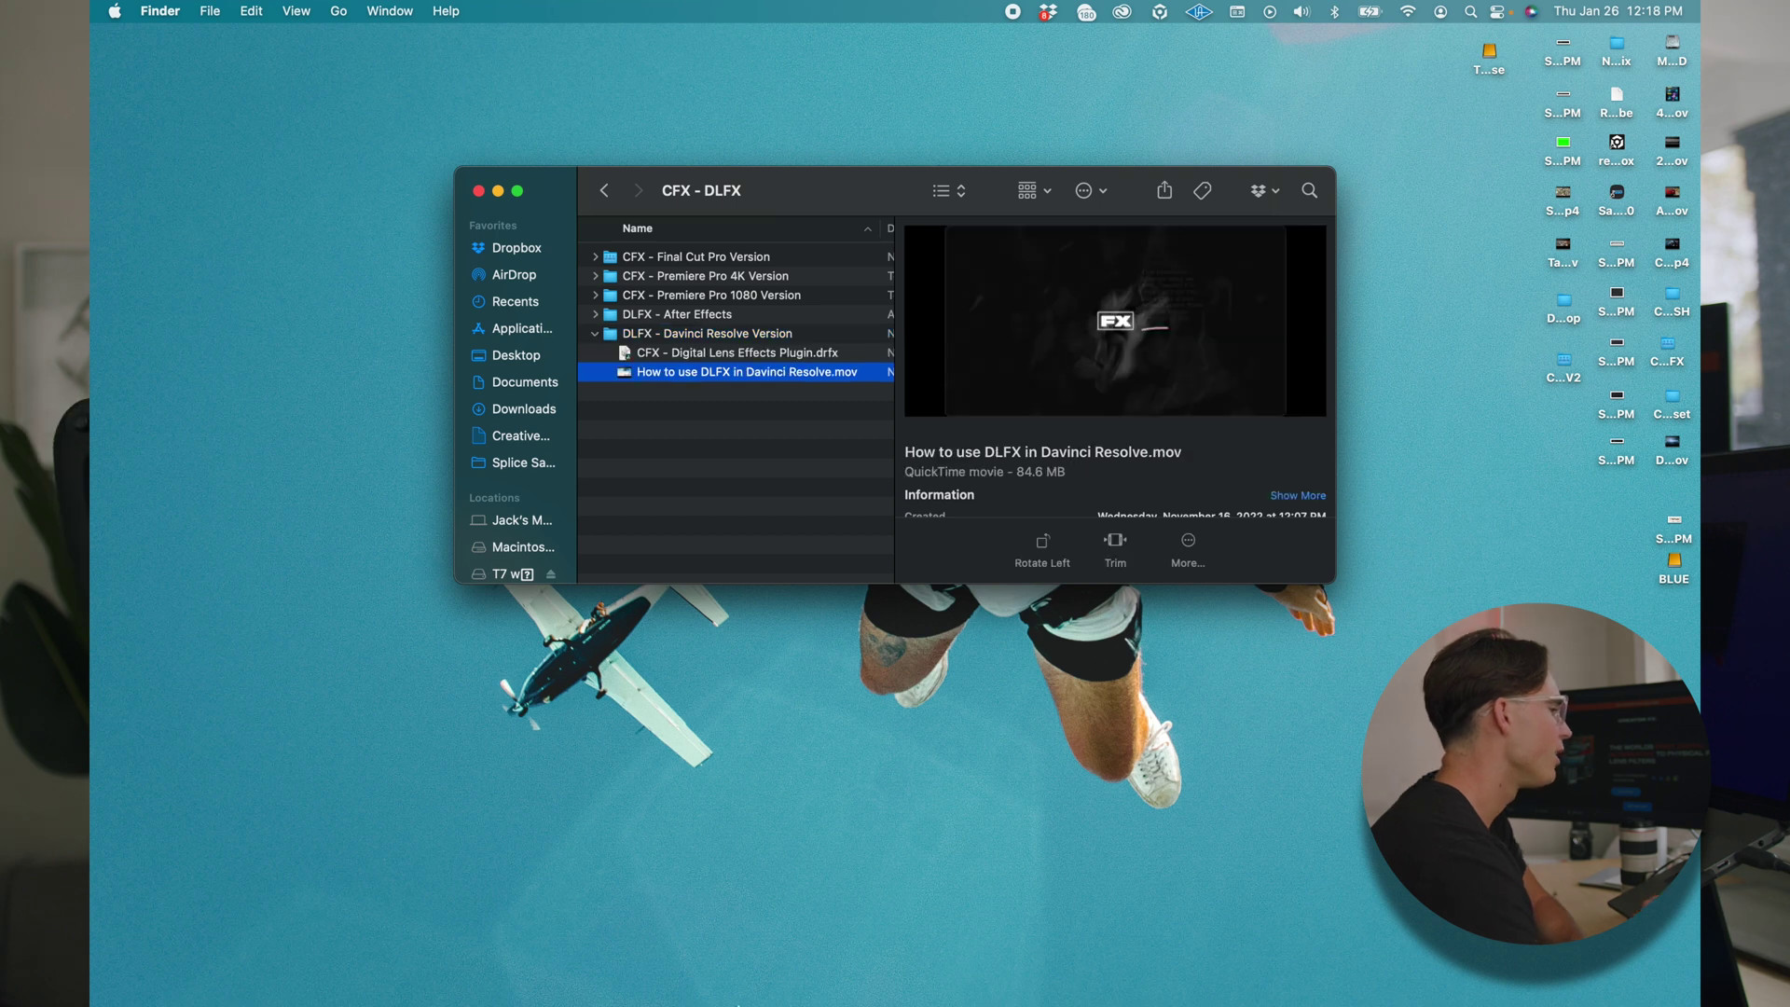
mouse_move(737, 1005)
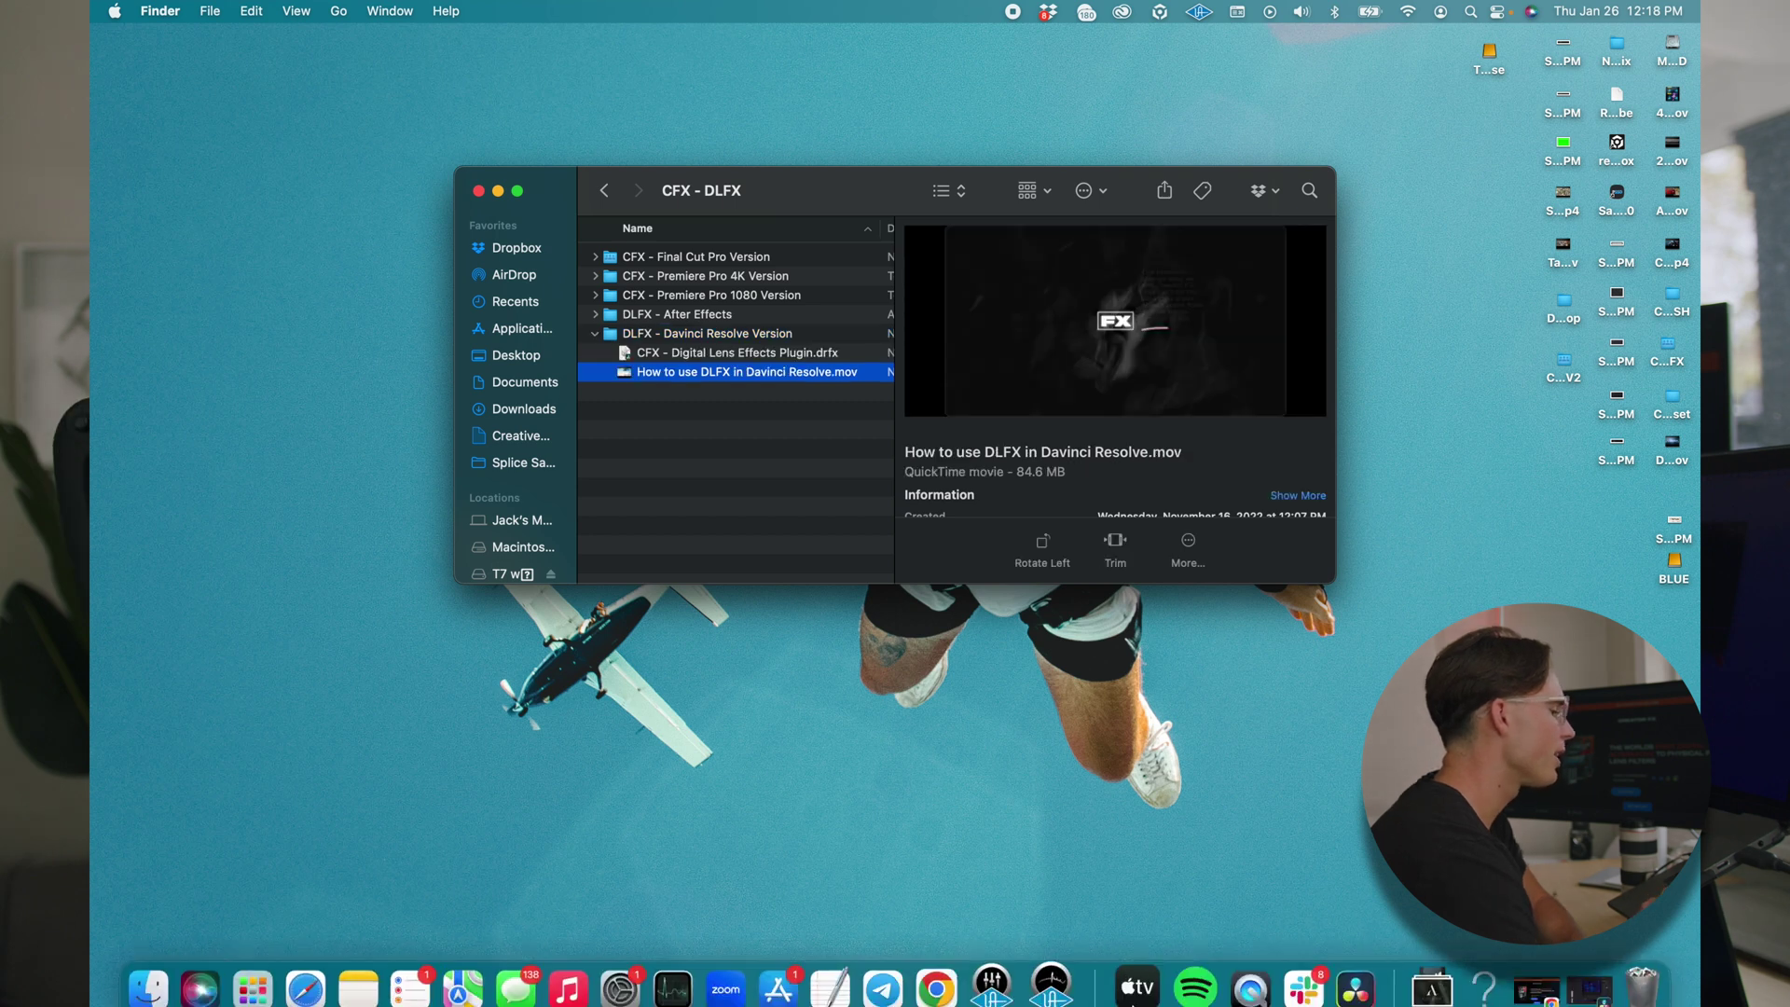
click(1354, 974)
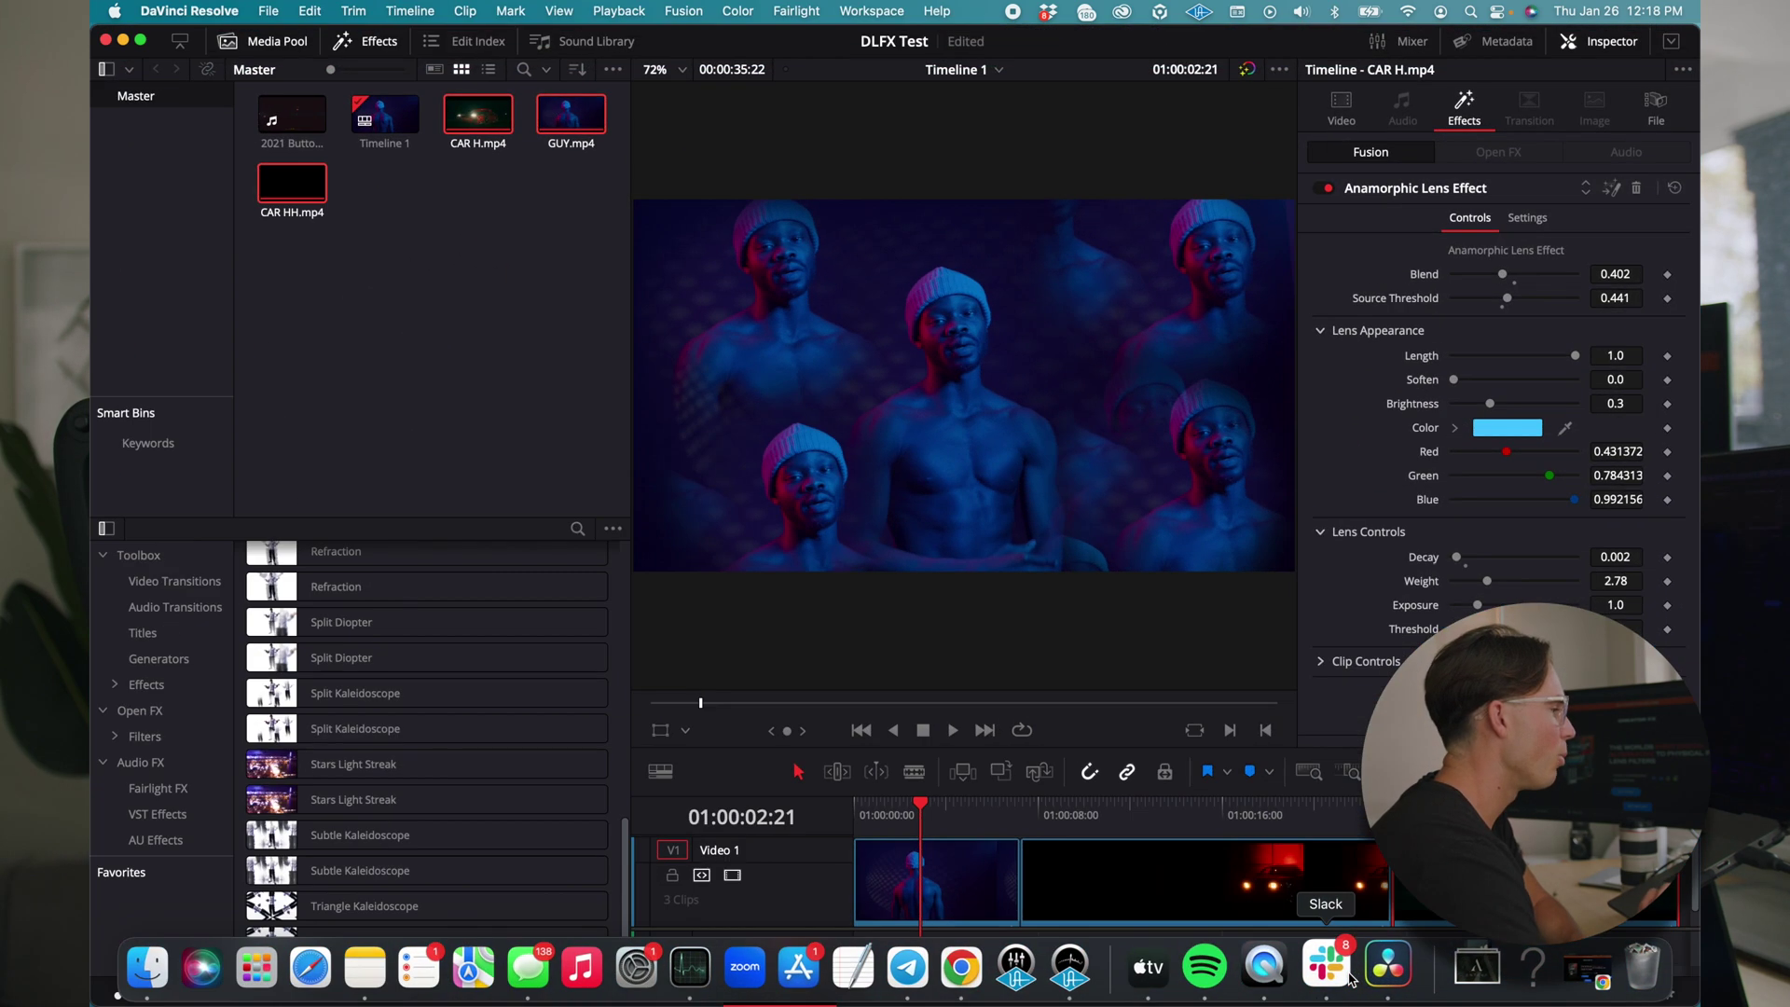
click(1445, 804)
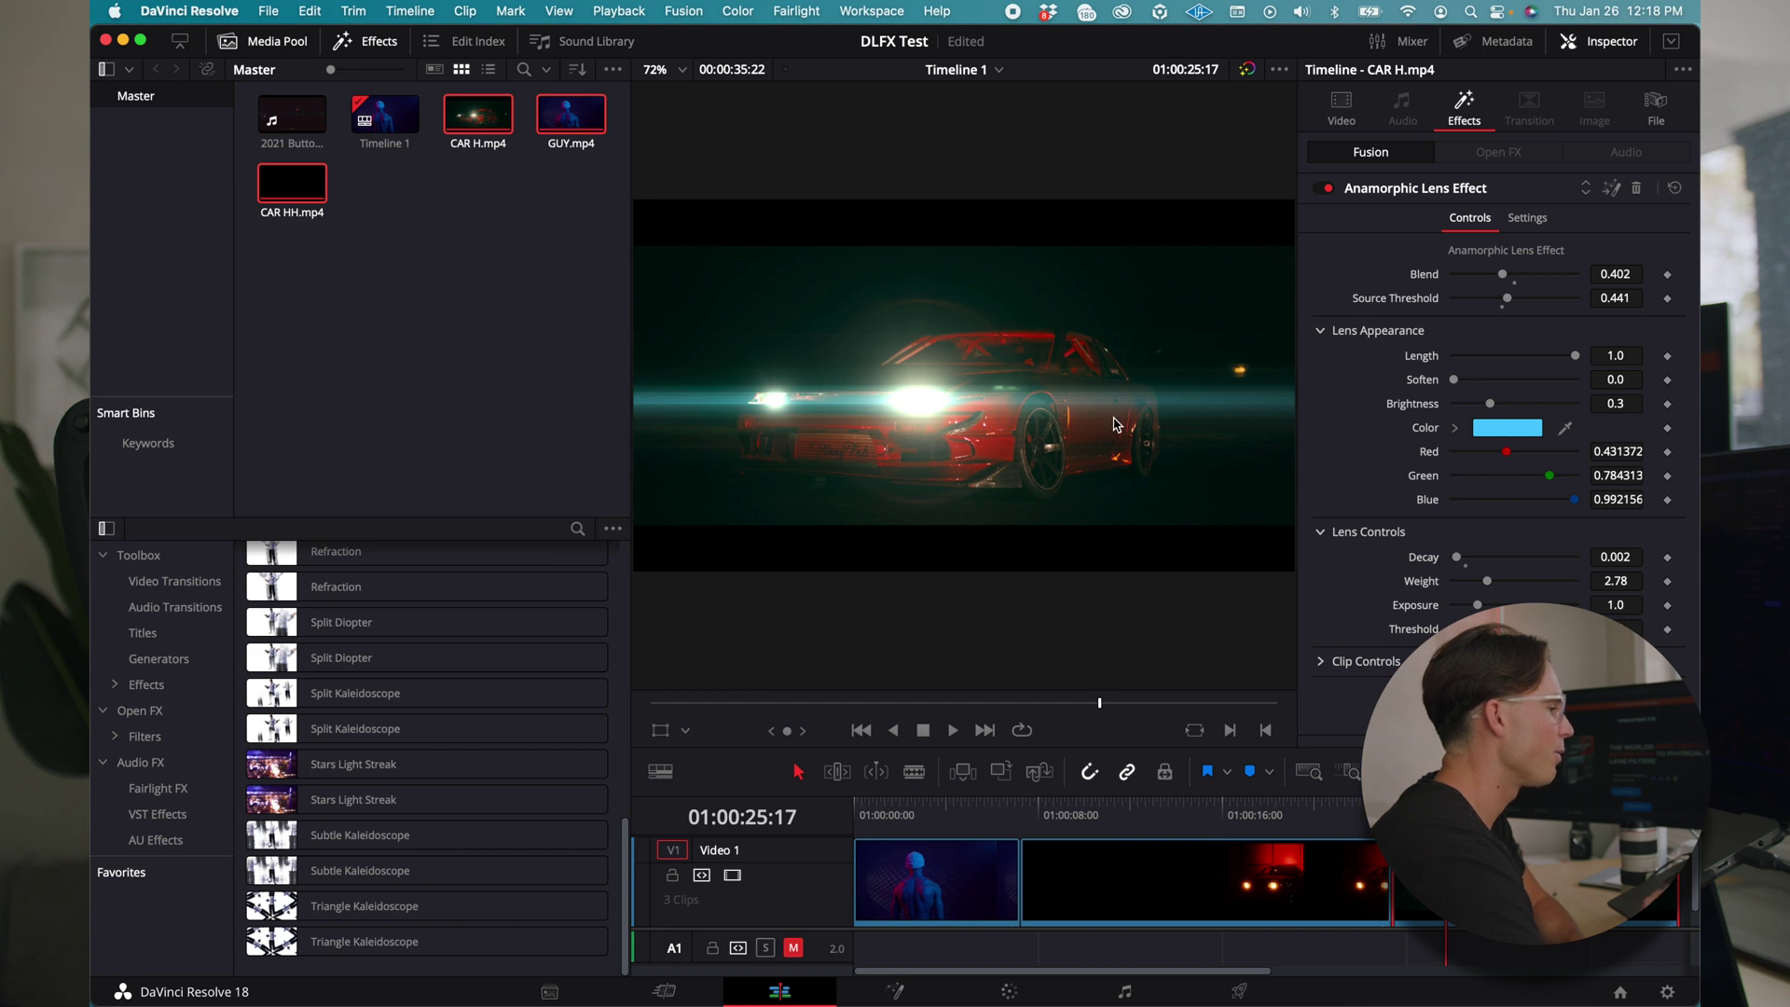
click(1190, 829)
click(1290, 830)
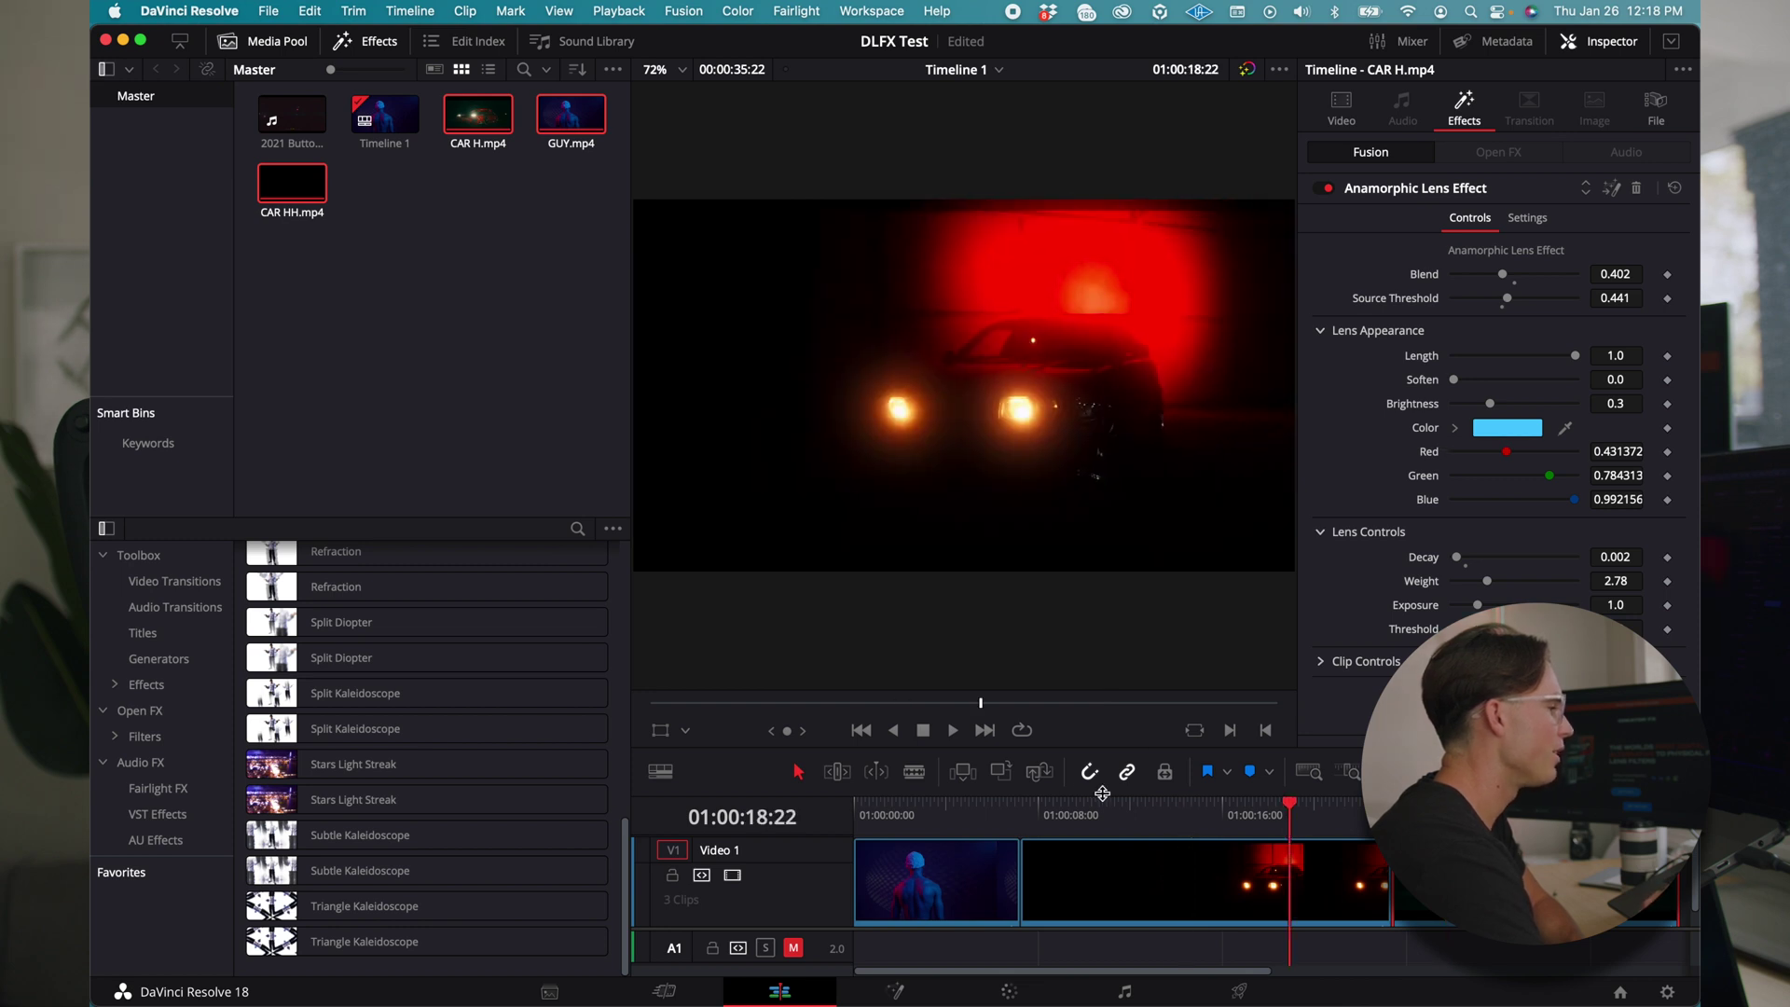
click(925, 825)
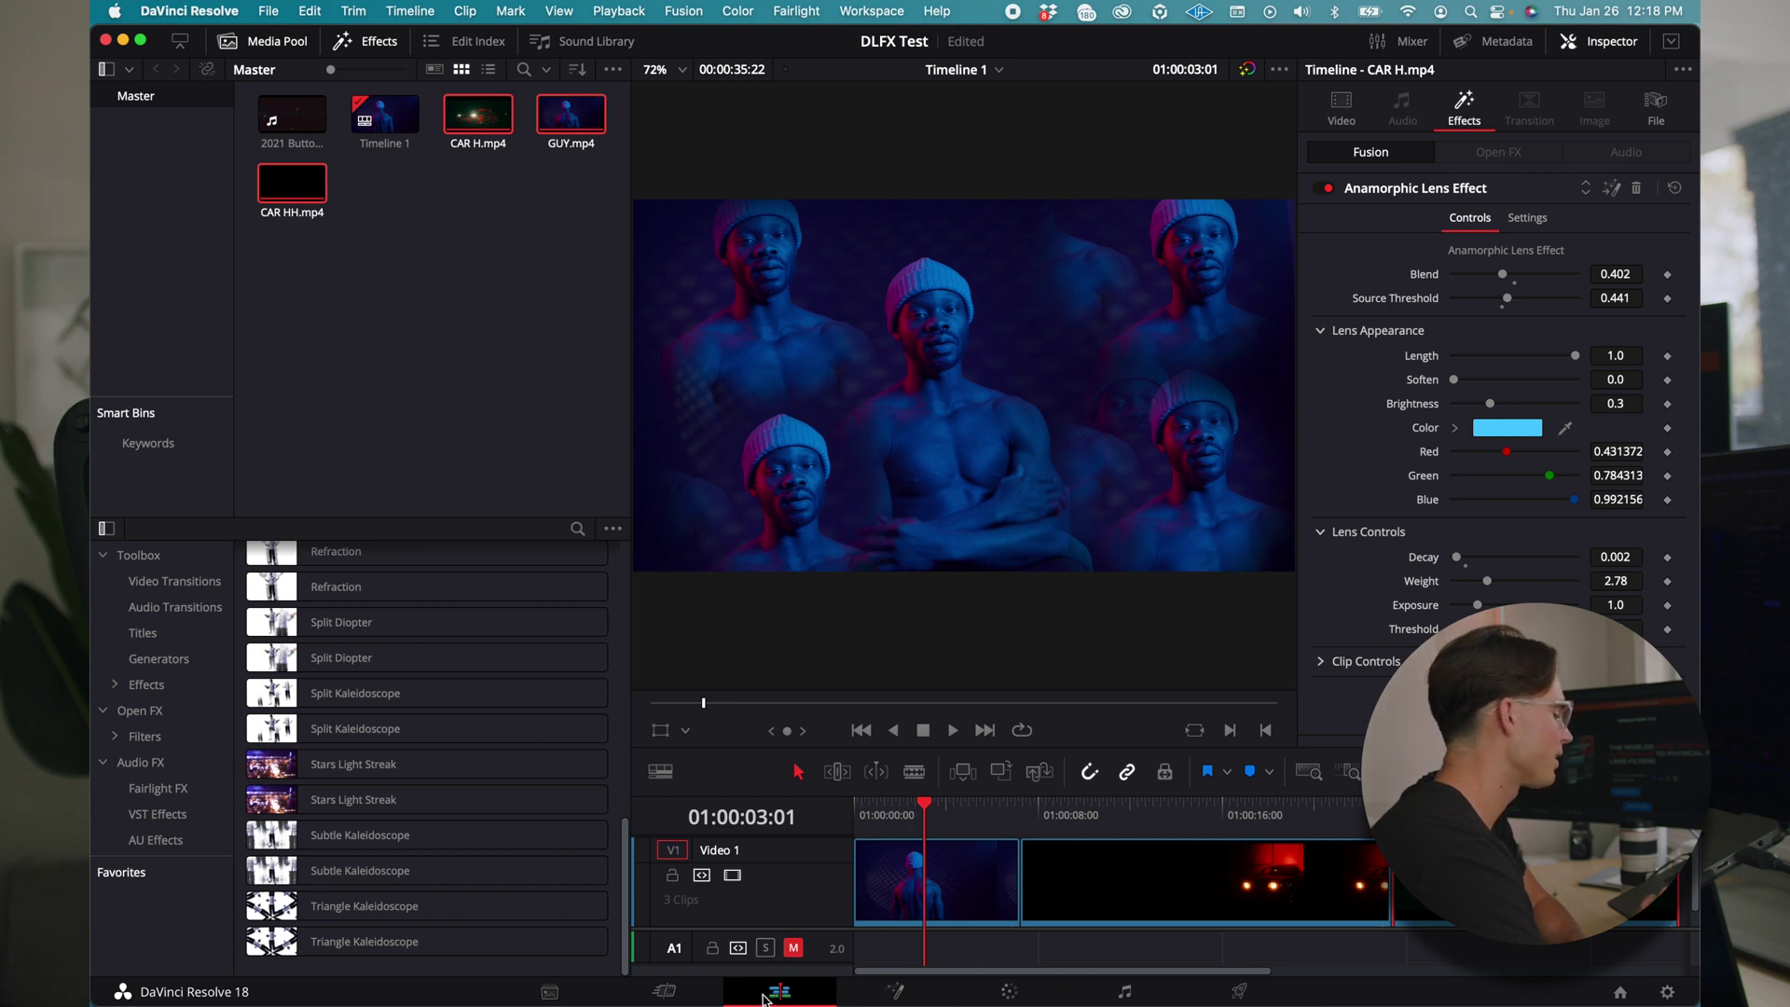
click(552, 993)
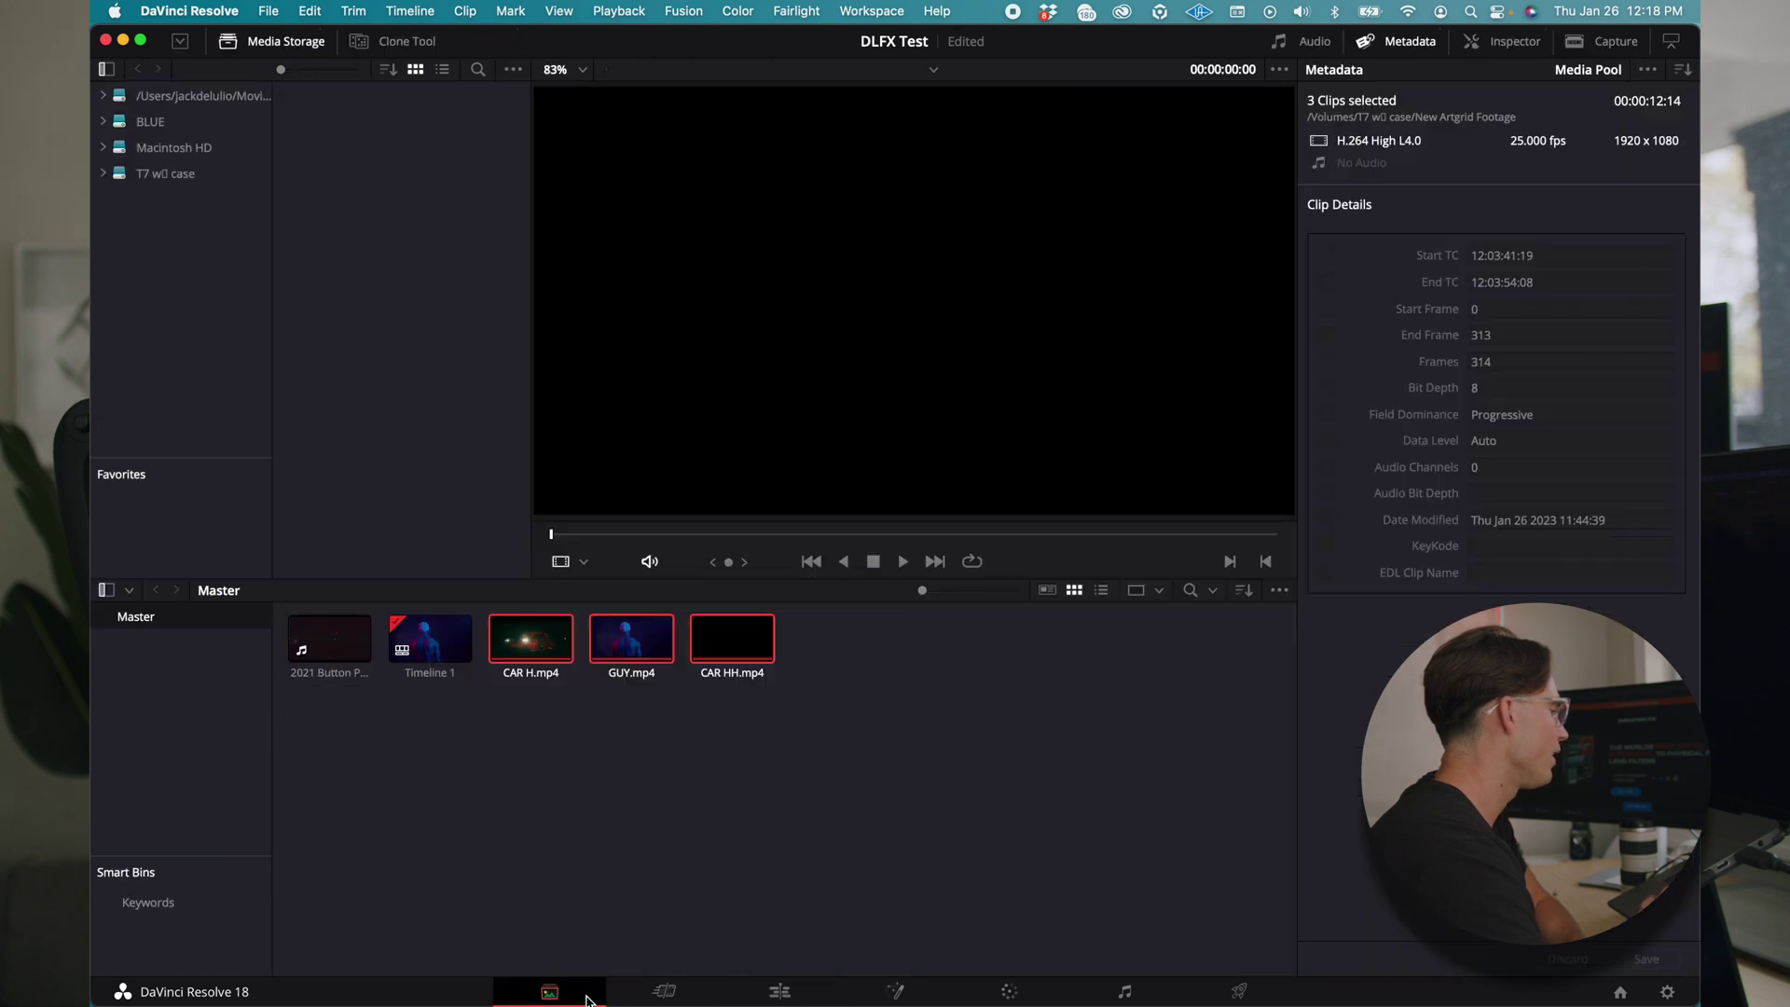
click(664, 993)
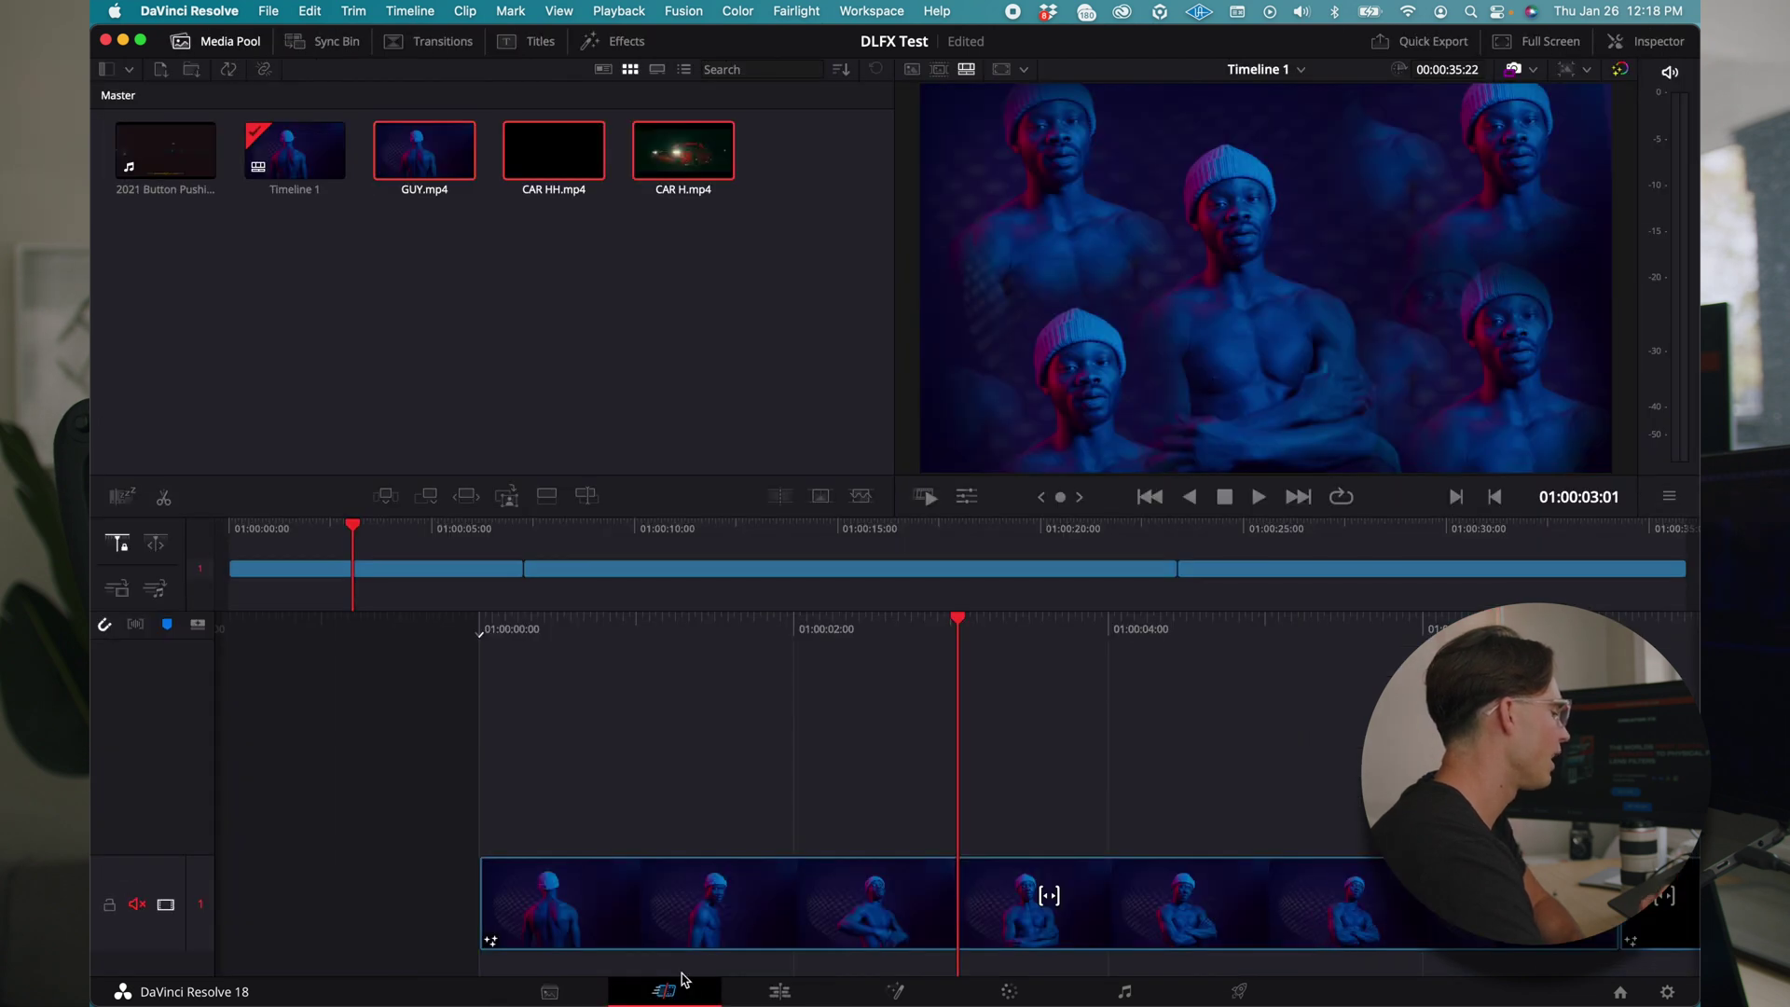
click(798, 998)
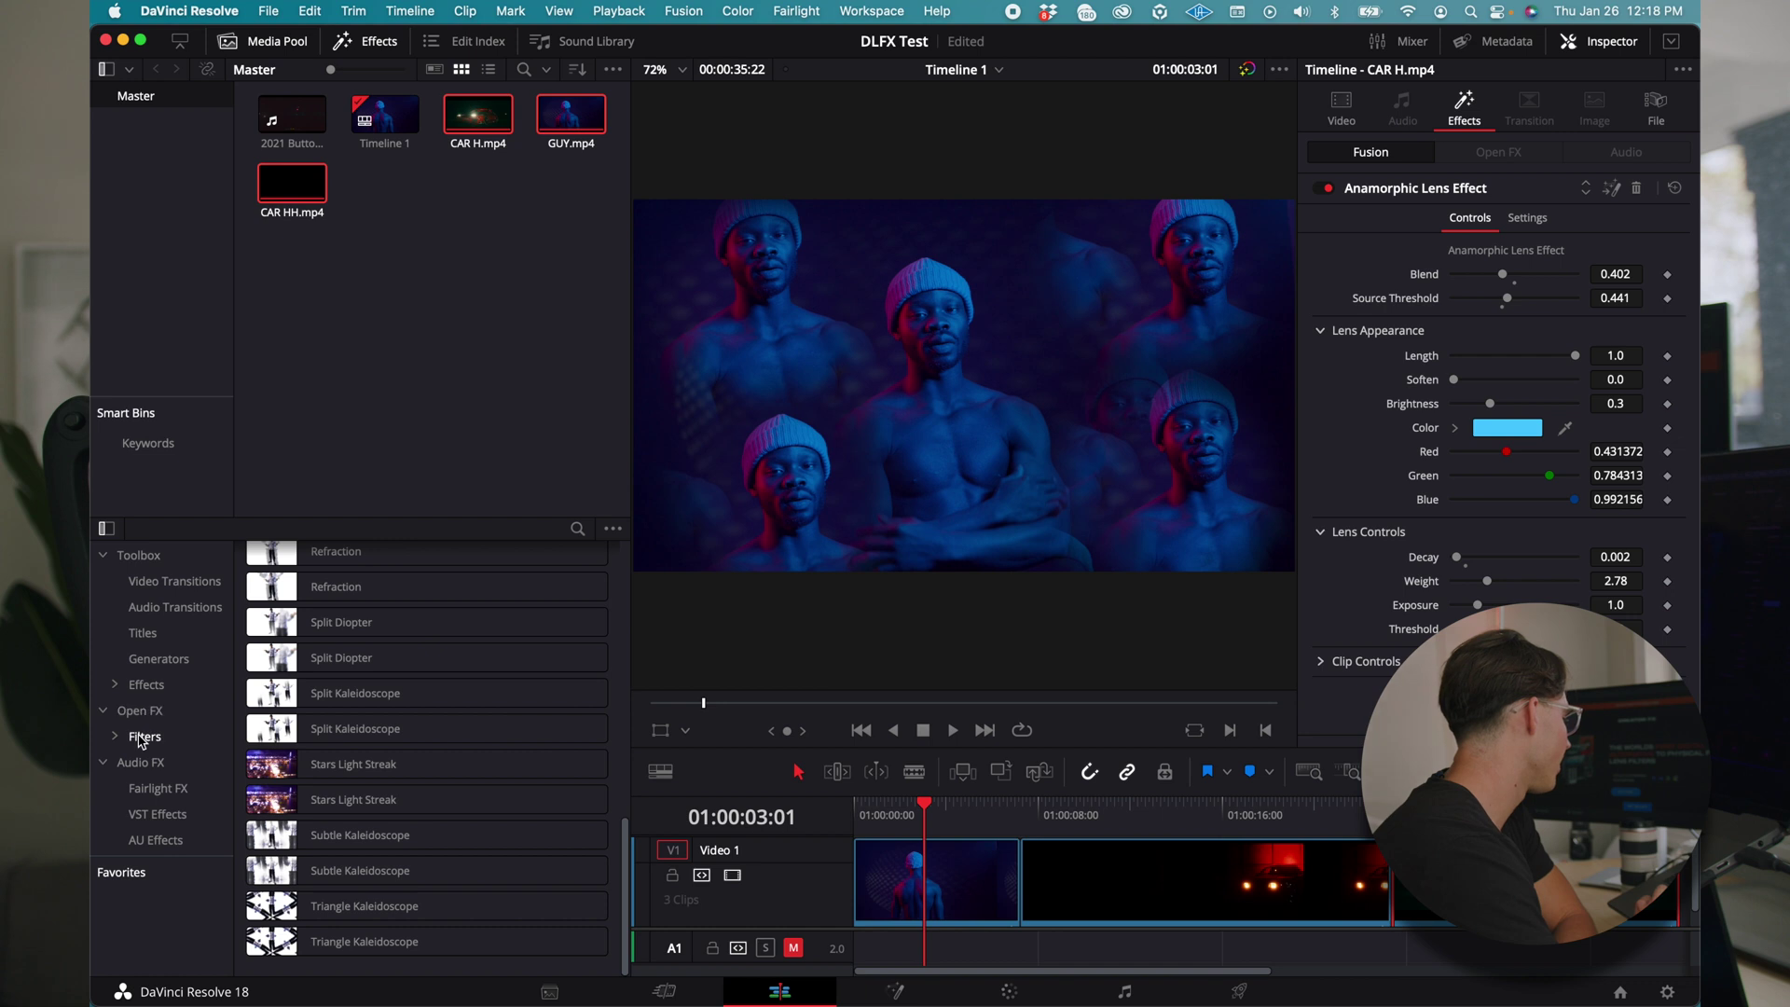
List the CREATOR FX effects in the Toolbox, then inspect the CAR HH and CAR H clips' effects.
click(115, 686)
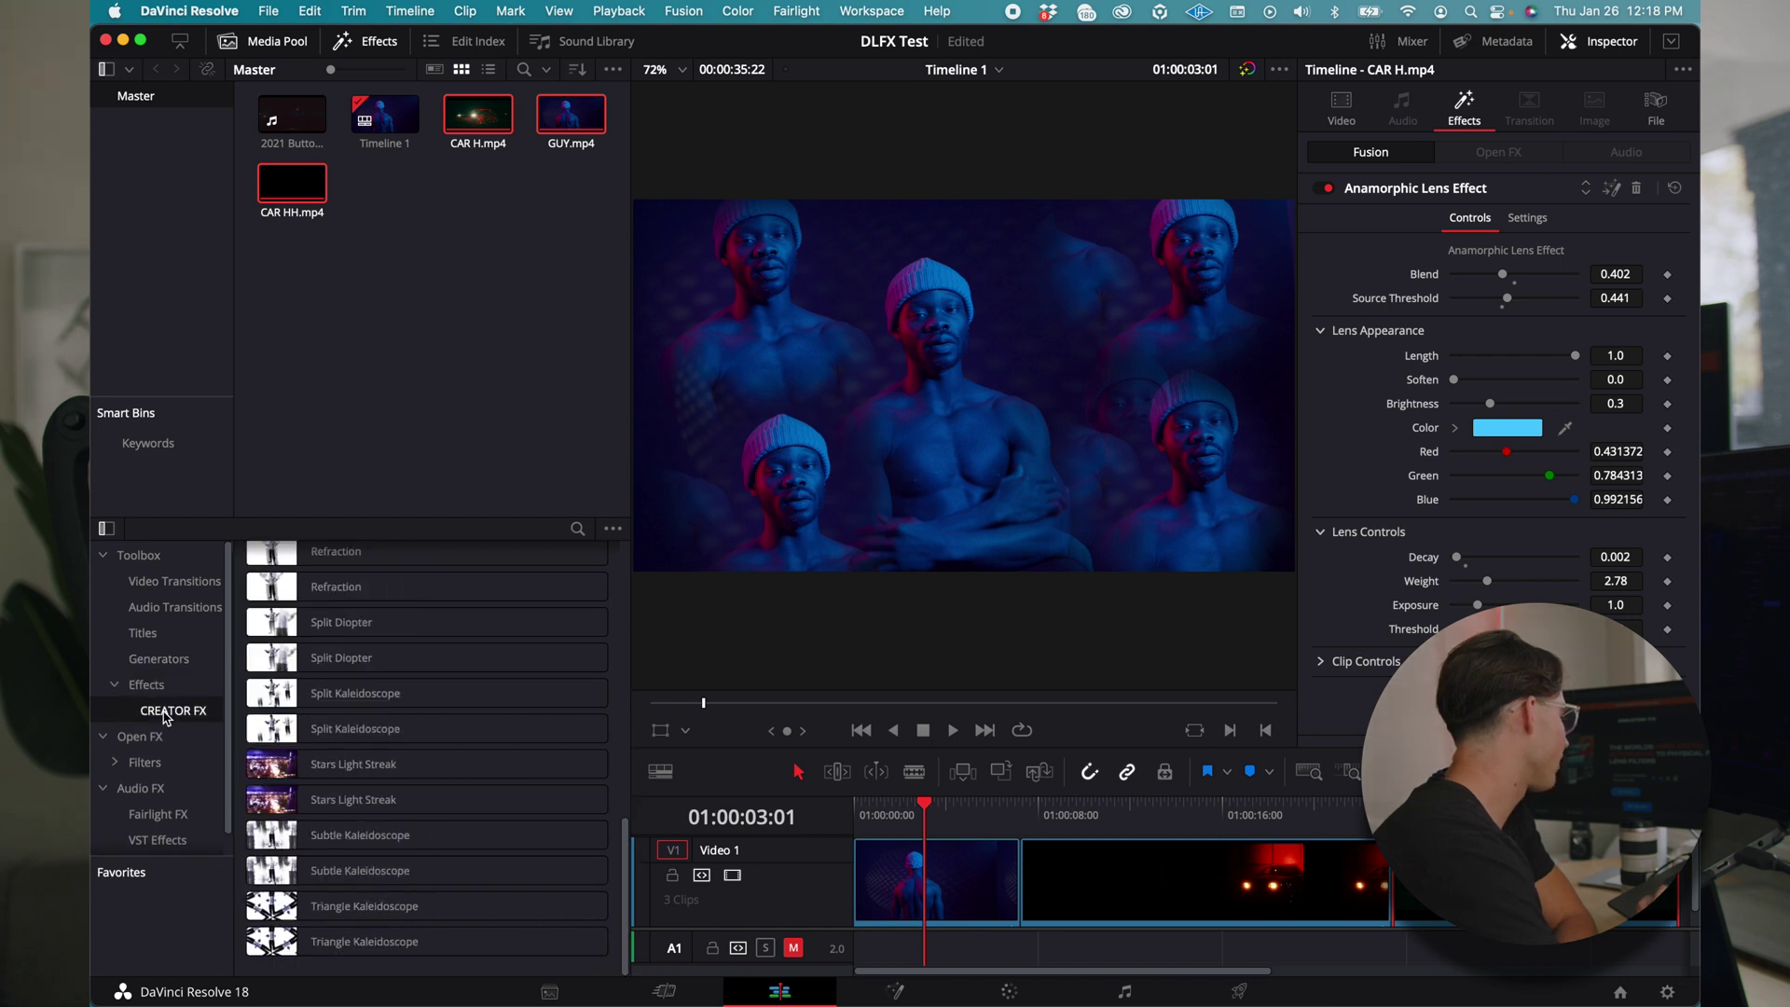
click(165, 712)
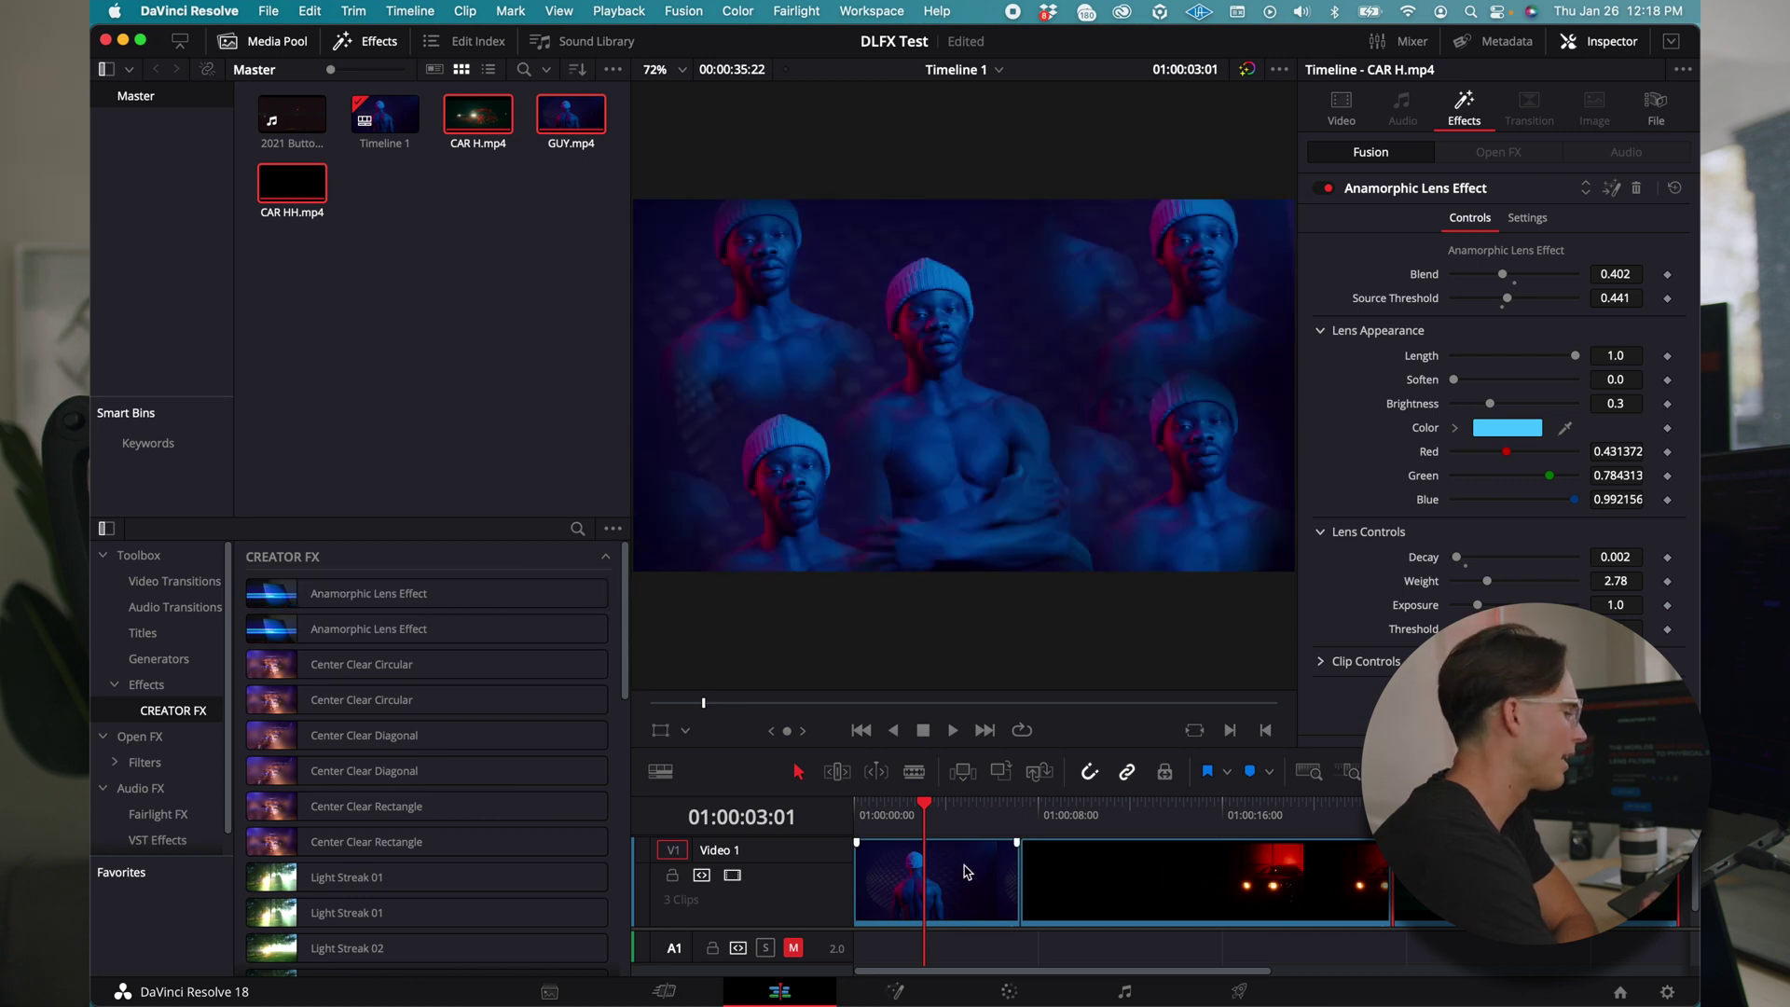
click(1206, 846)
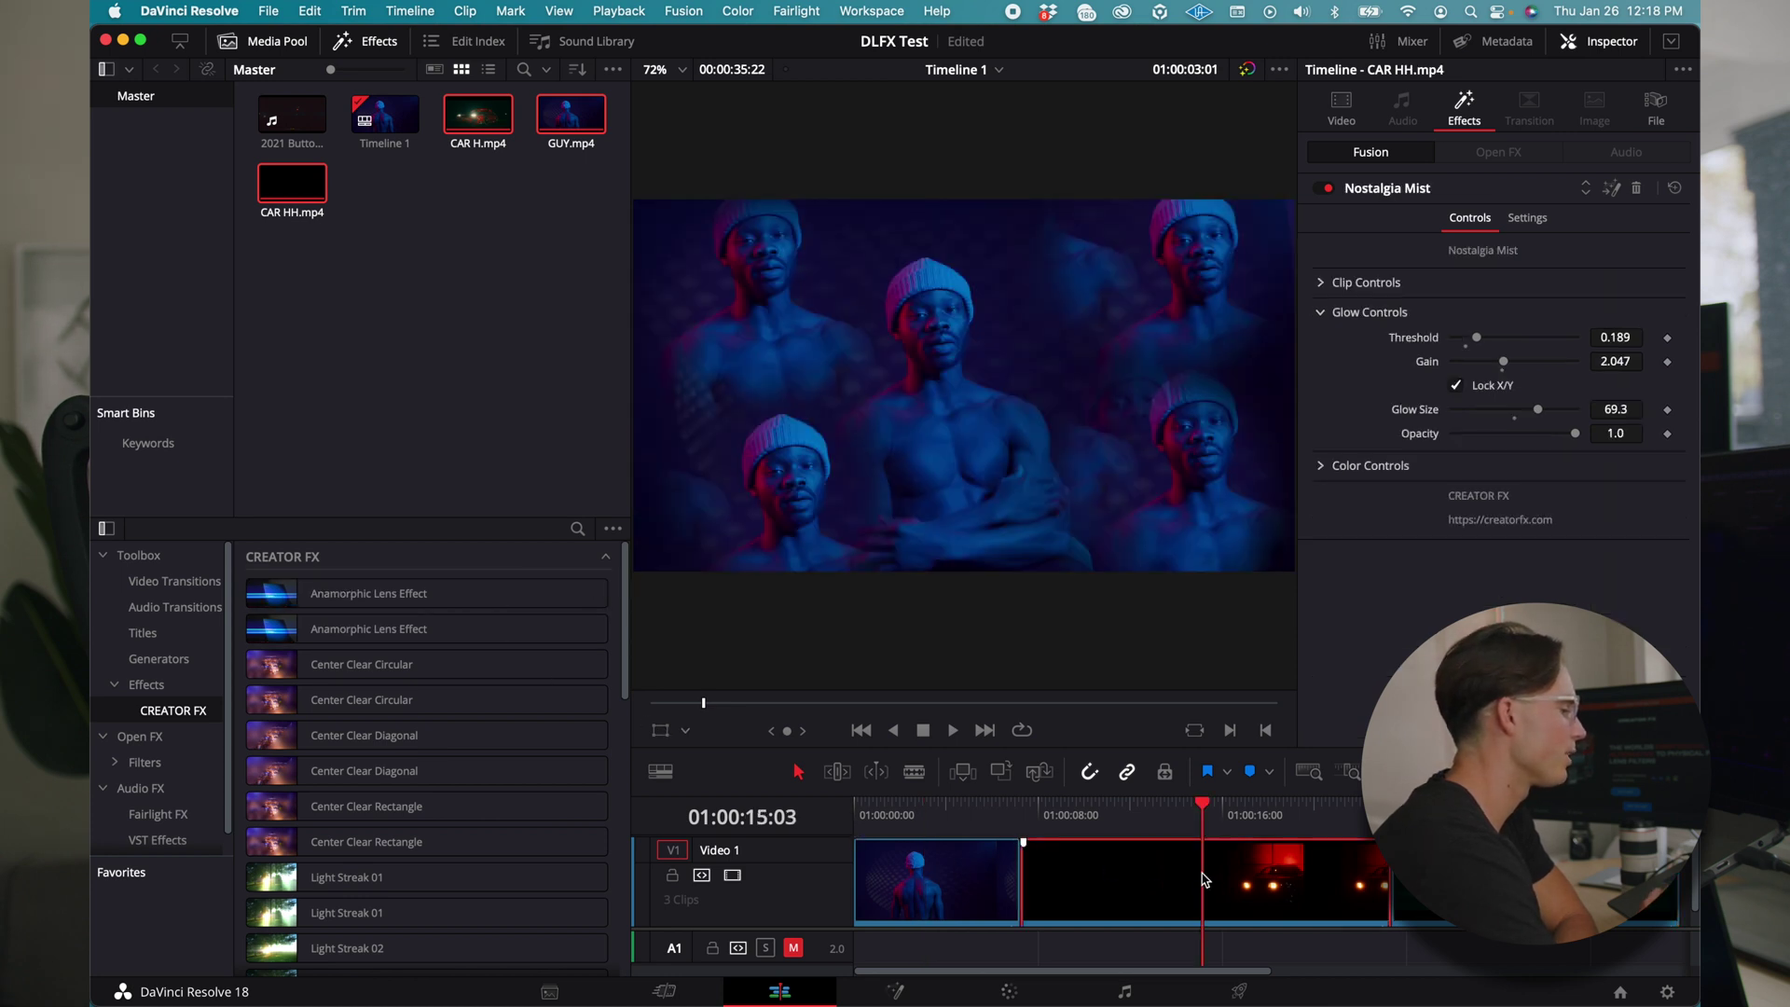
click(961, 828)
click(1525, 881)
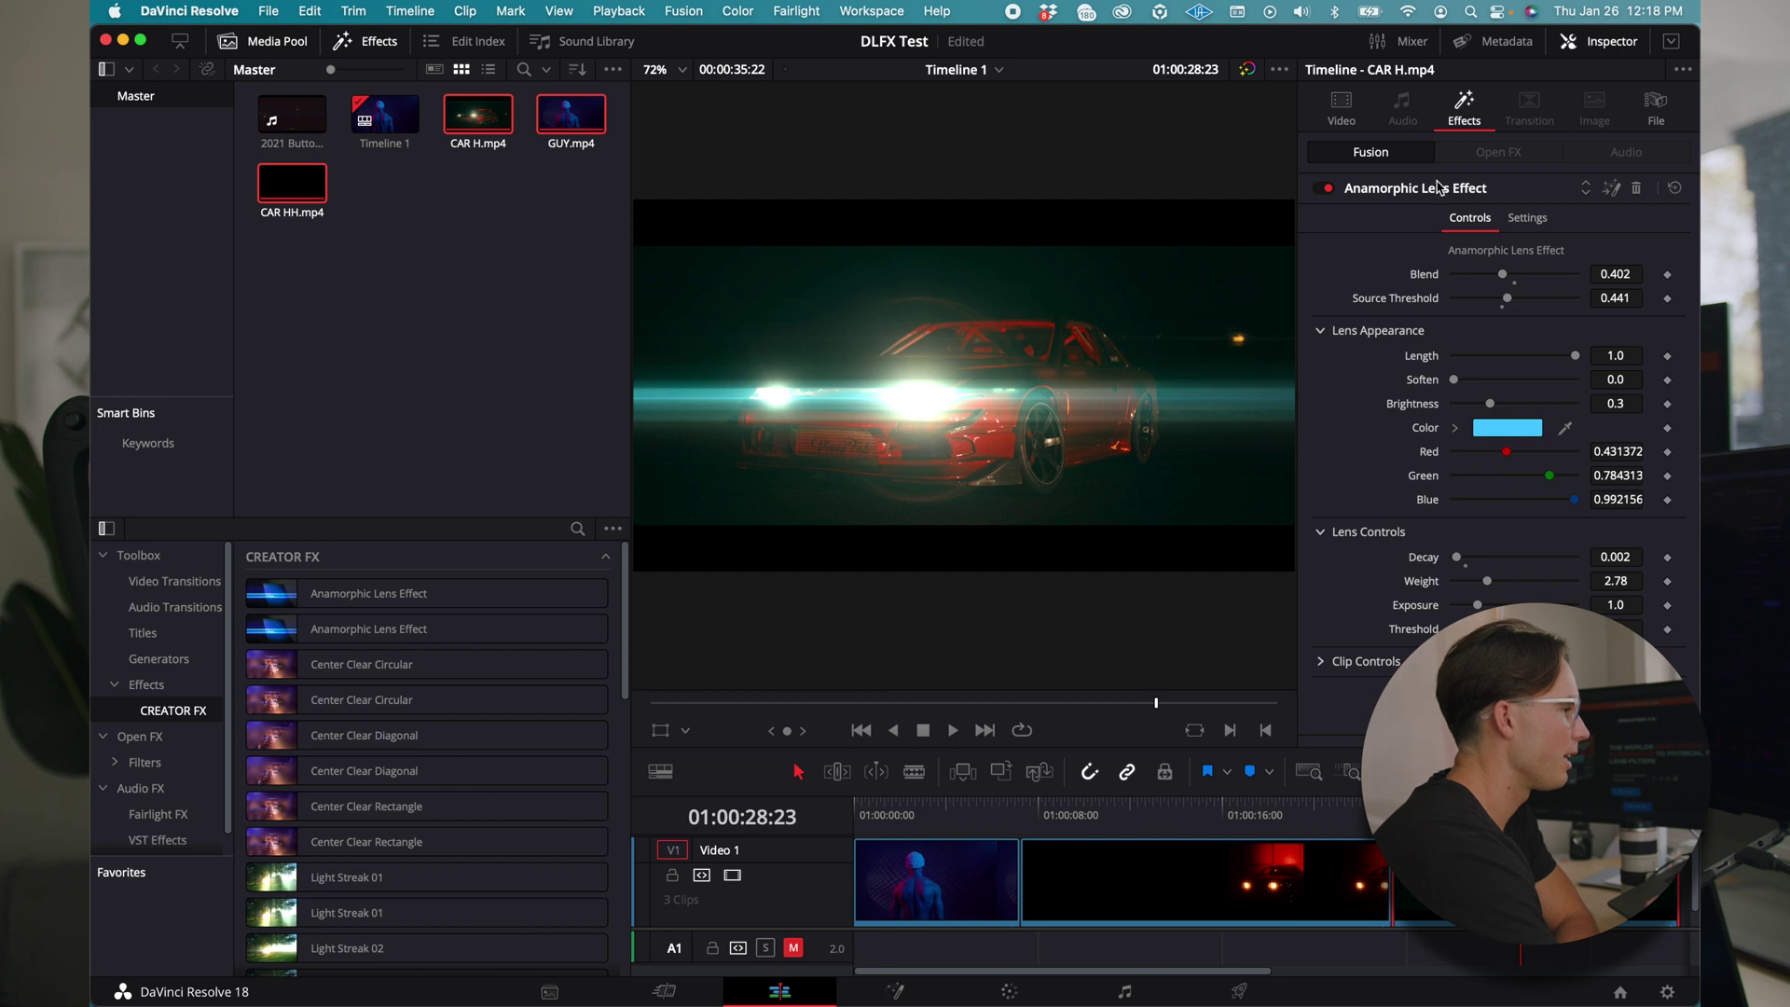
Toggle the Anamorphic Lens Effect off and on to compare the flare.
click(1325, 190)
click(1324, 189)
click(1324, 189)
click(1325, 189)
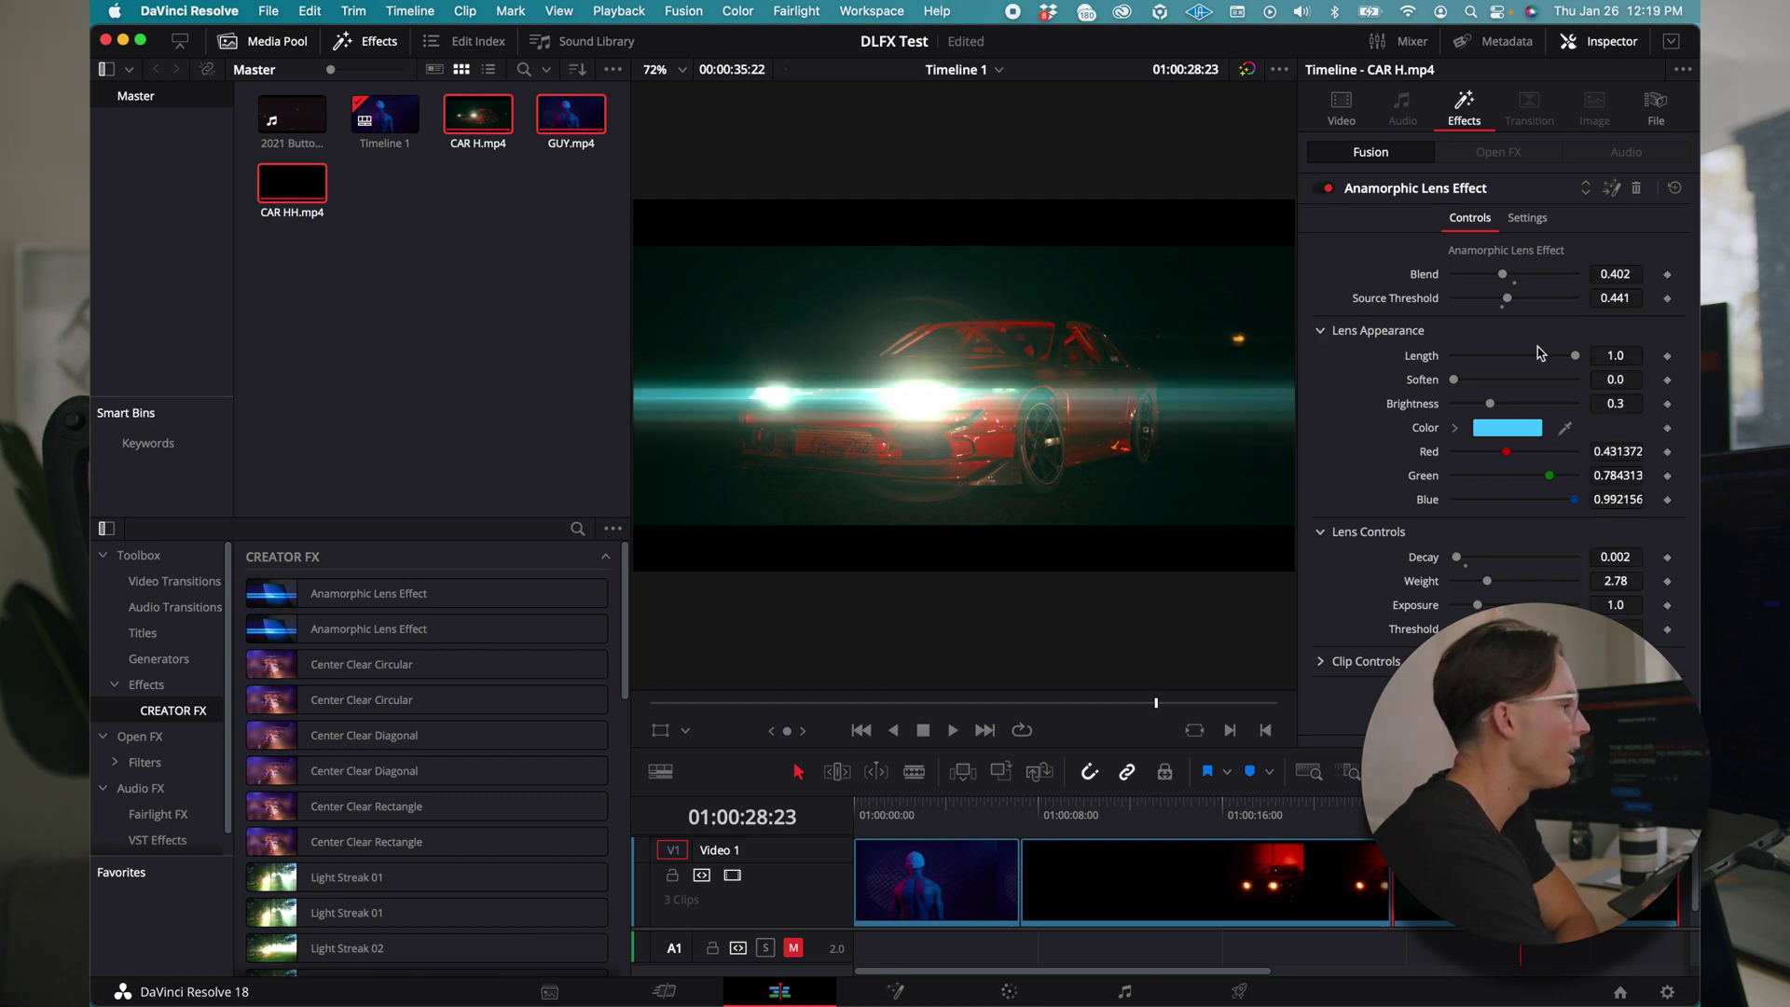
Set the lens effect's Blend to 0.346 and Red to 0.591, then select the CAR HH clip.
mouse_move(1503, 277)
mouse_down()
mouse_move(1490, 299)
mouse_move(1507, 299)
mouse_up()
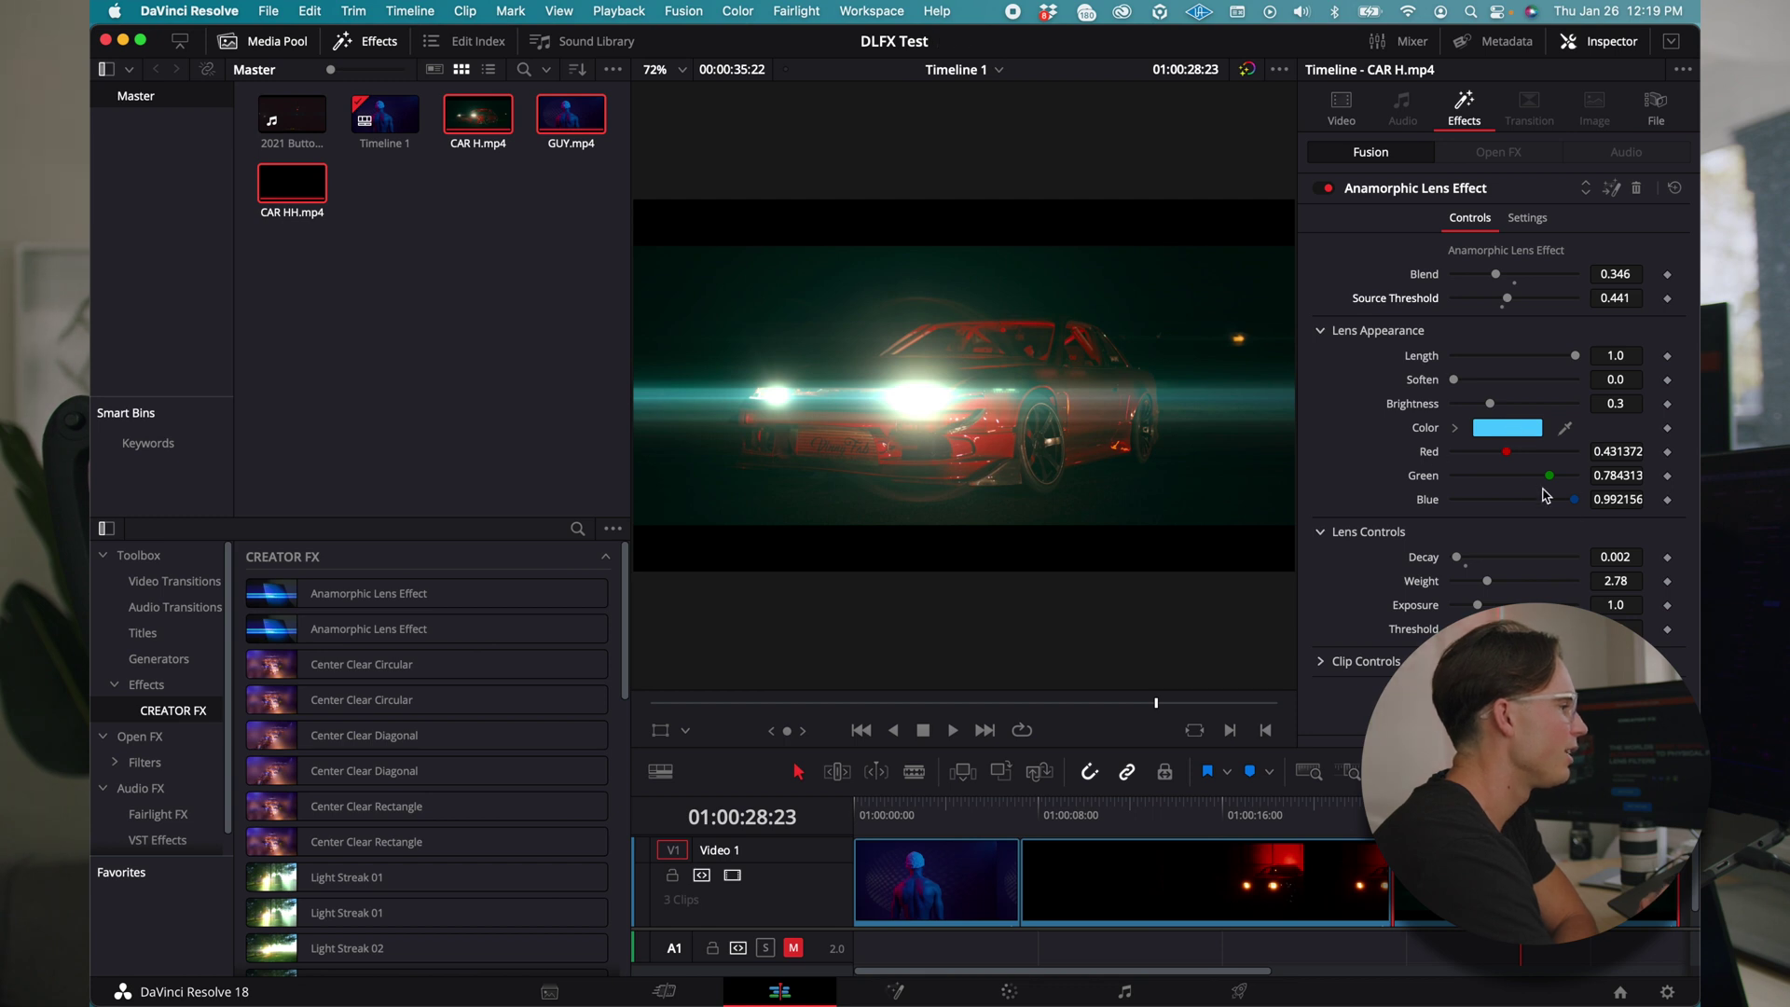
drag(1508, 454, 1538, 453)
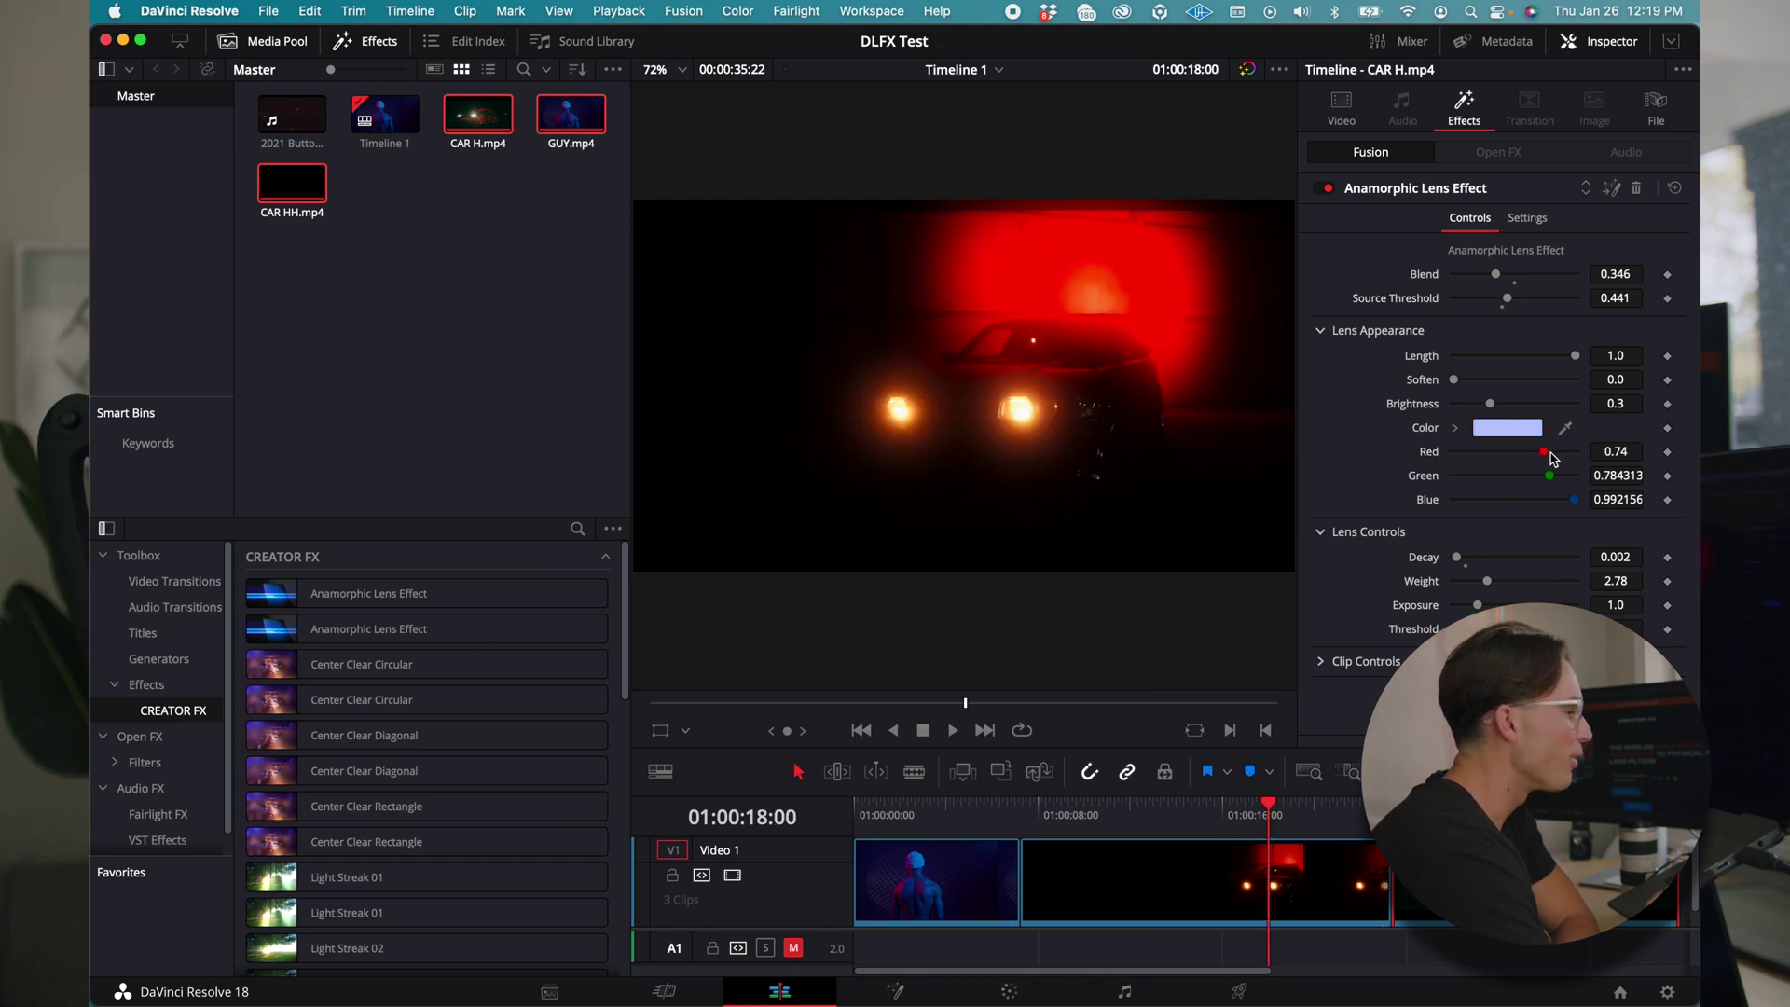
drag(1553, 452, 1525, 452)
click(1268, 820)
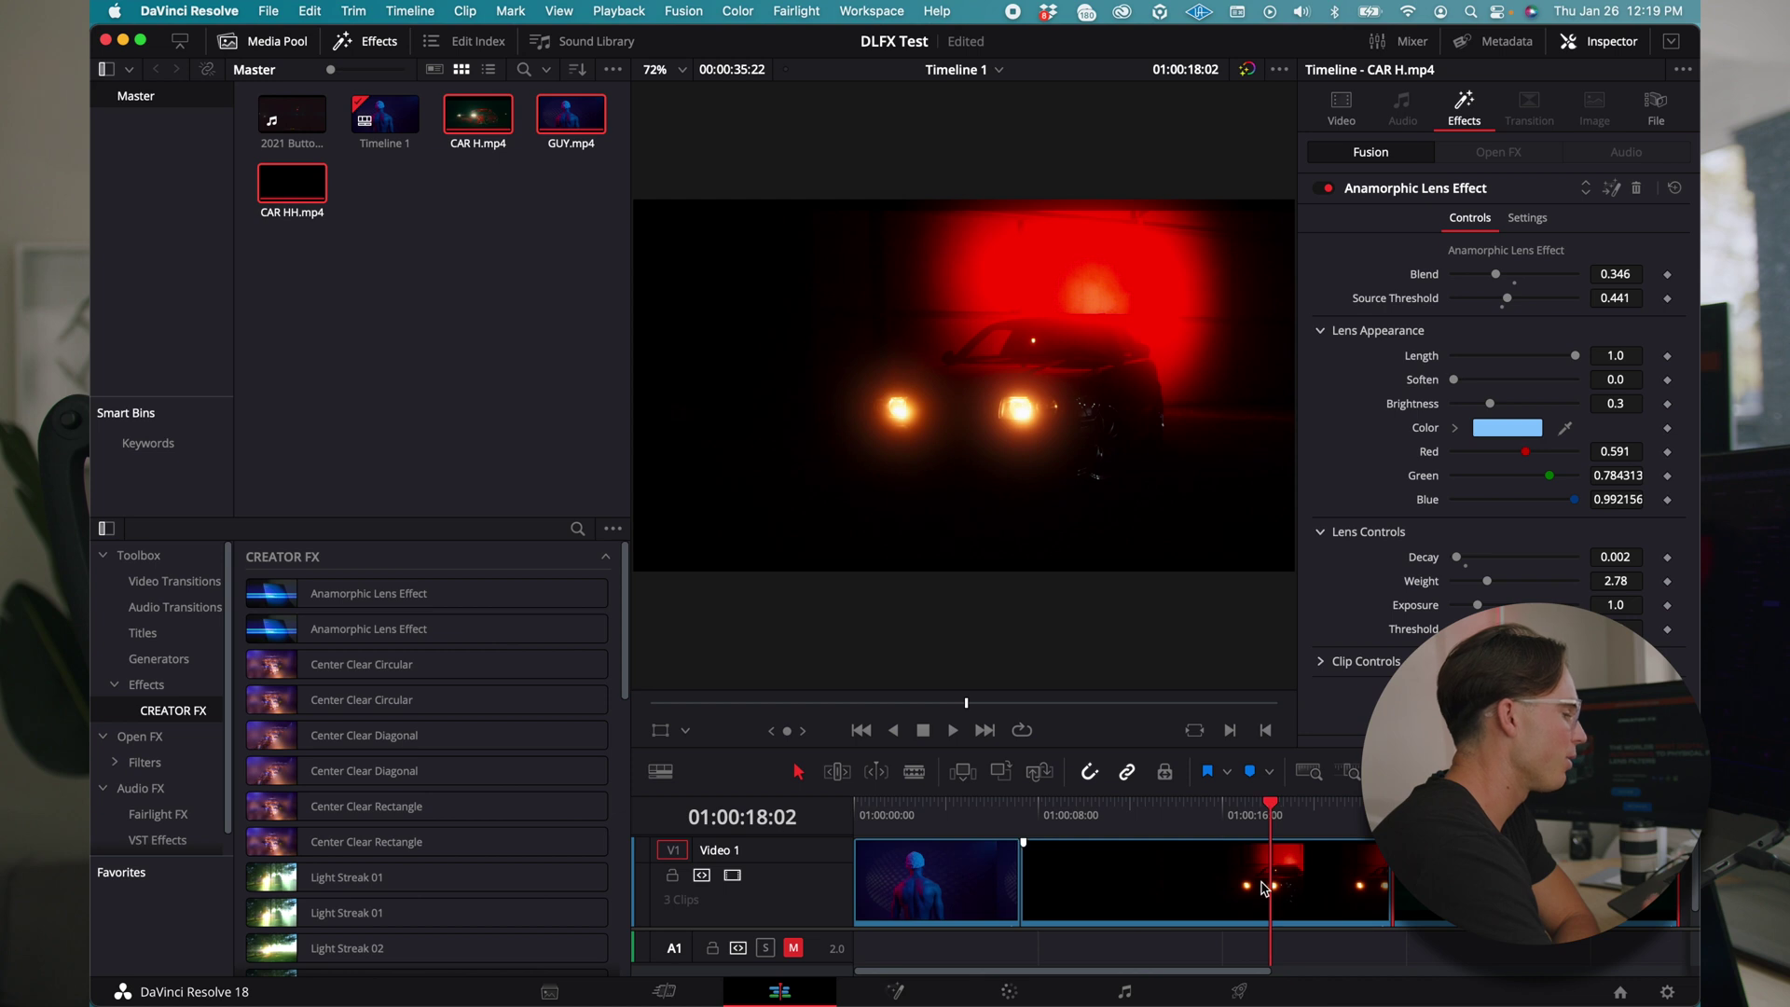
click(1275, 855)
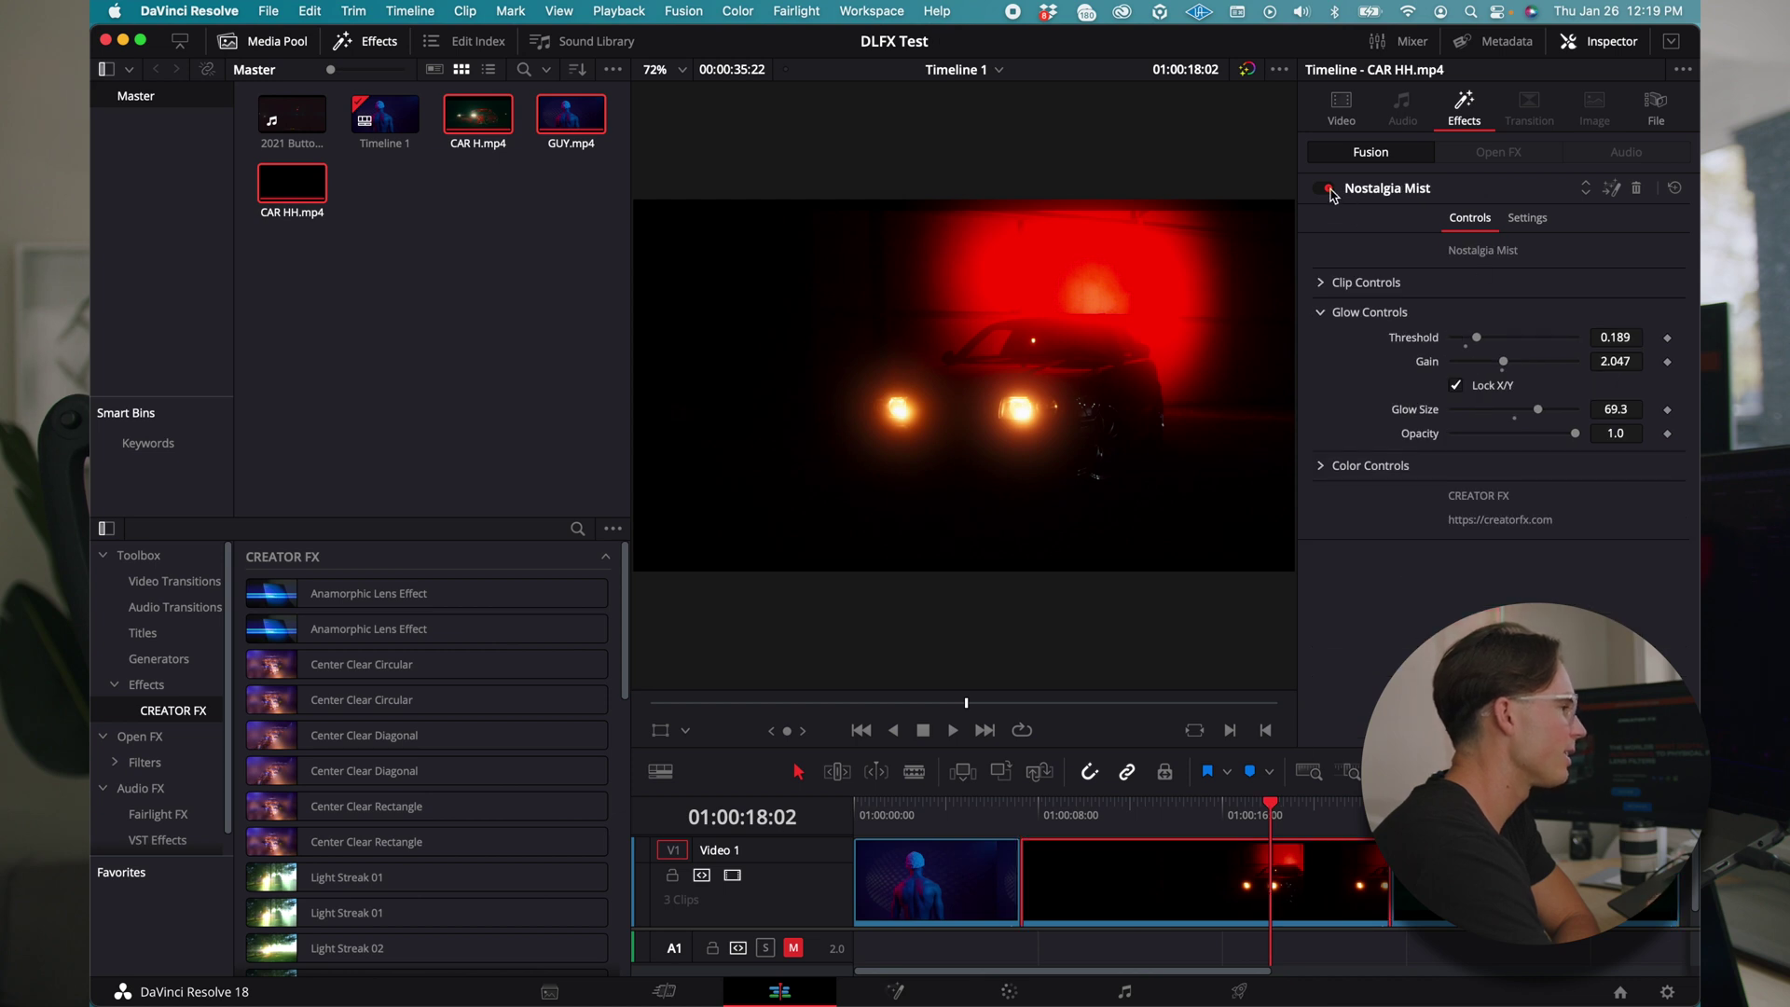
Compare Nostalgia Mist off and on, then select the GUY clip at an earlier frame.
click(1327, 190)
click(1328, 189)
click(940, 812)
click(942, 898)
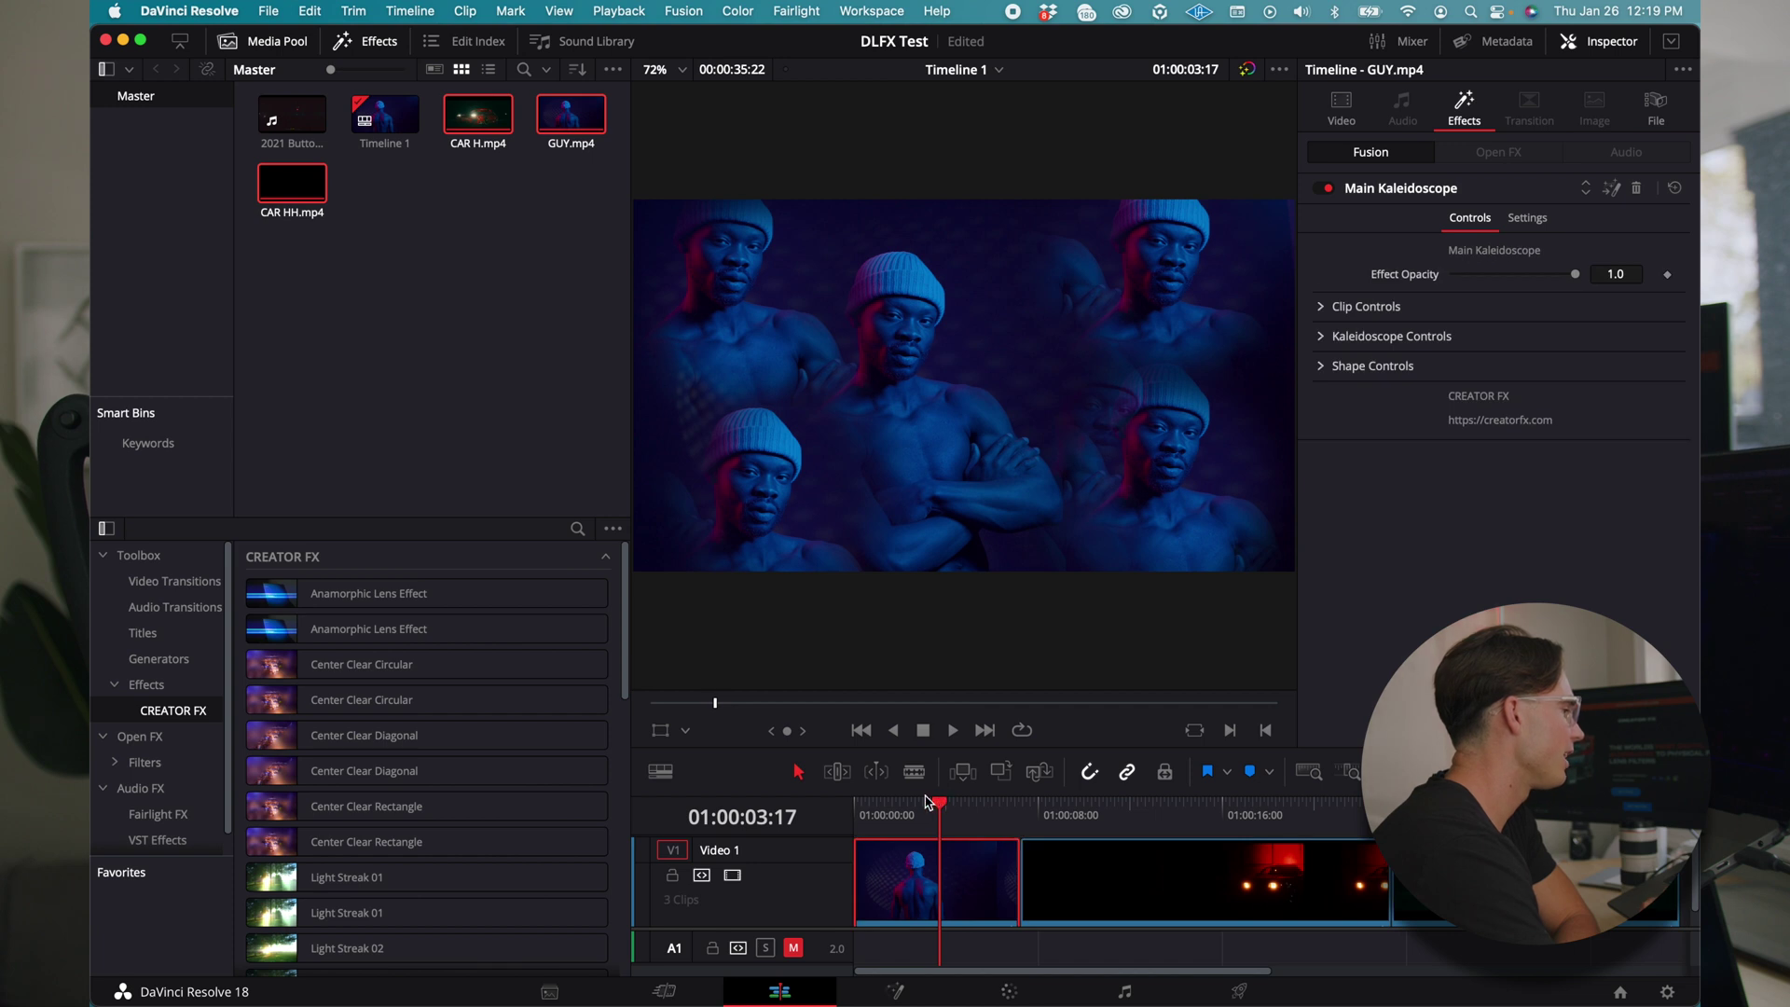
drag(945, 806, 921, 807)
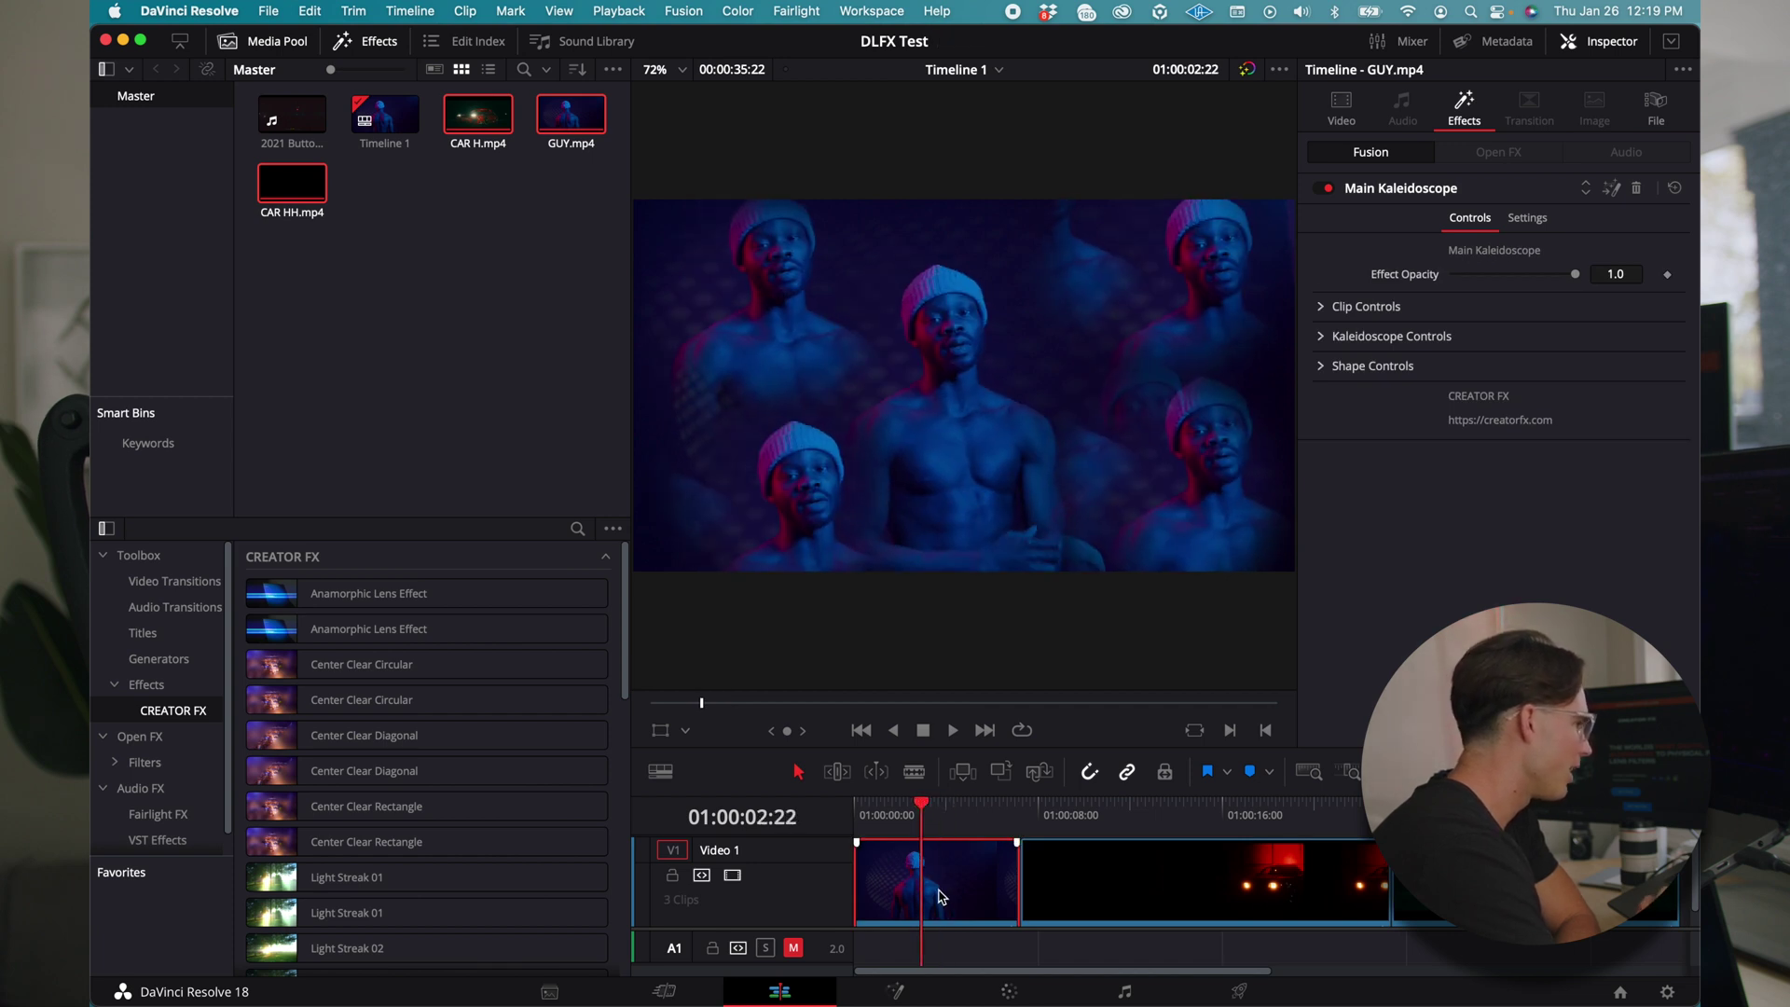
Compare Main Kaleidoscope off and on, and expand its Clip, Kaleidoscope and Shape Controls.
click(1329, 189)
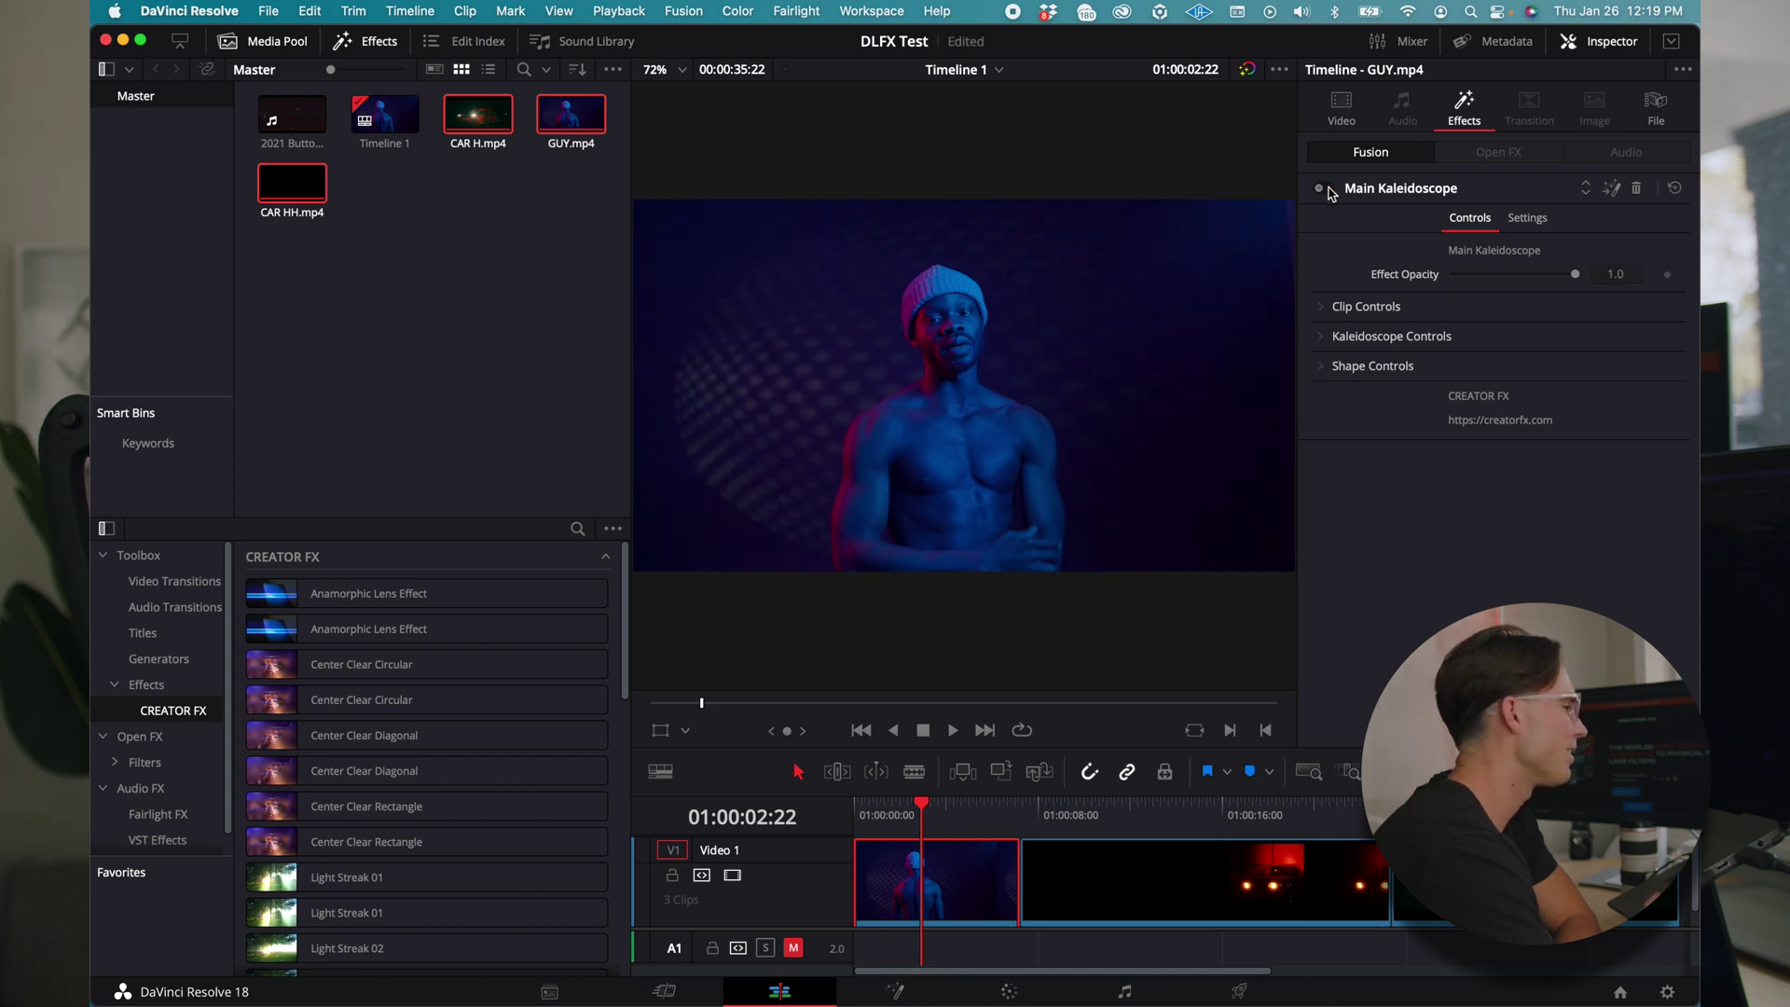
click(1329, 188)
click(1322, 307)
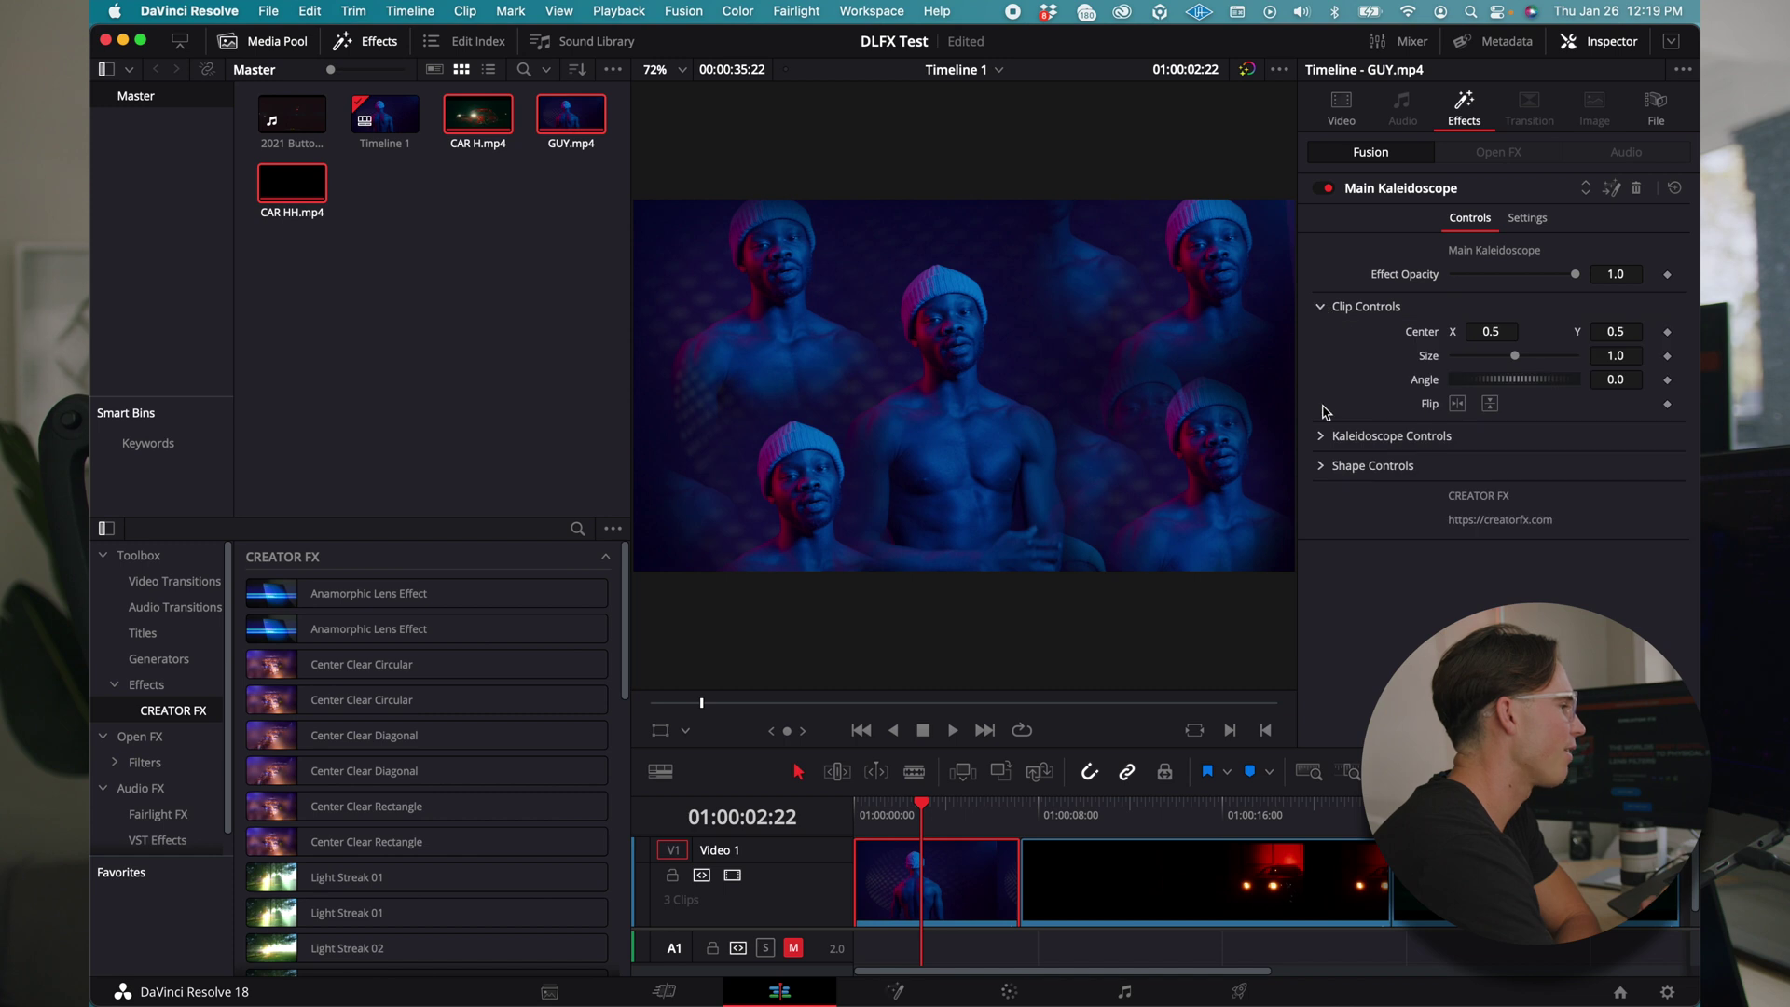
click(1323, 438)
click(1320, 597)
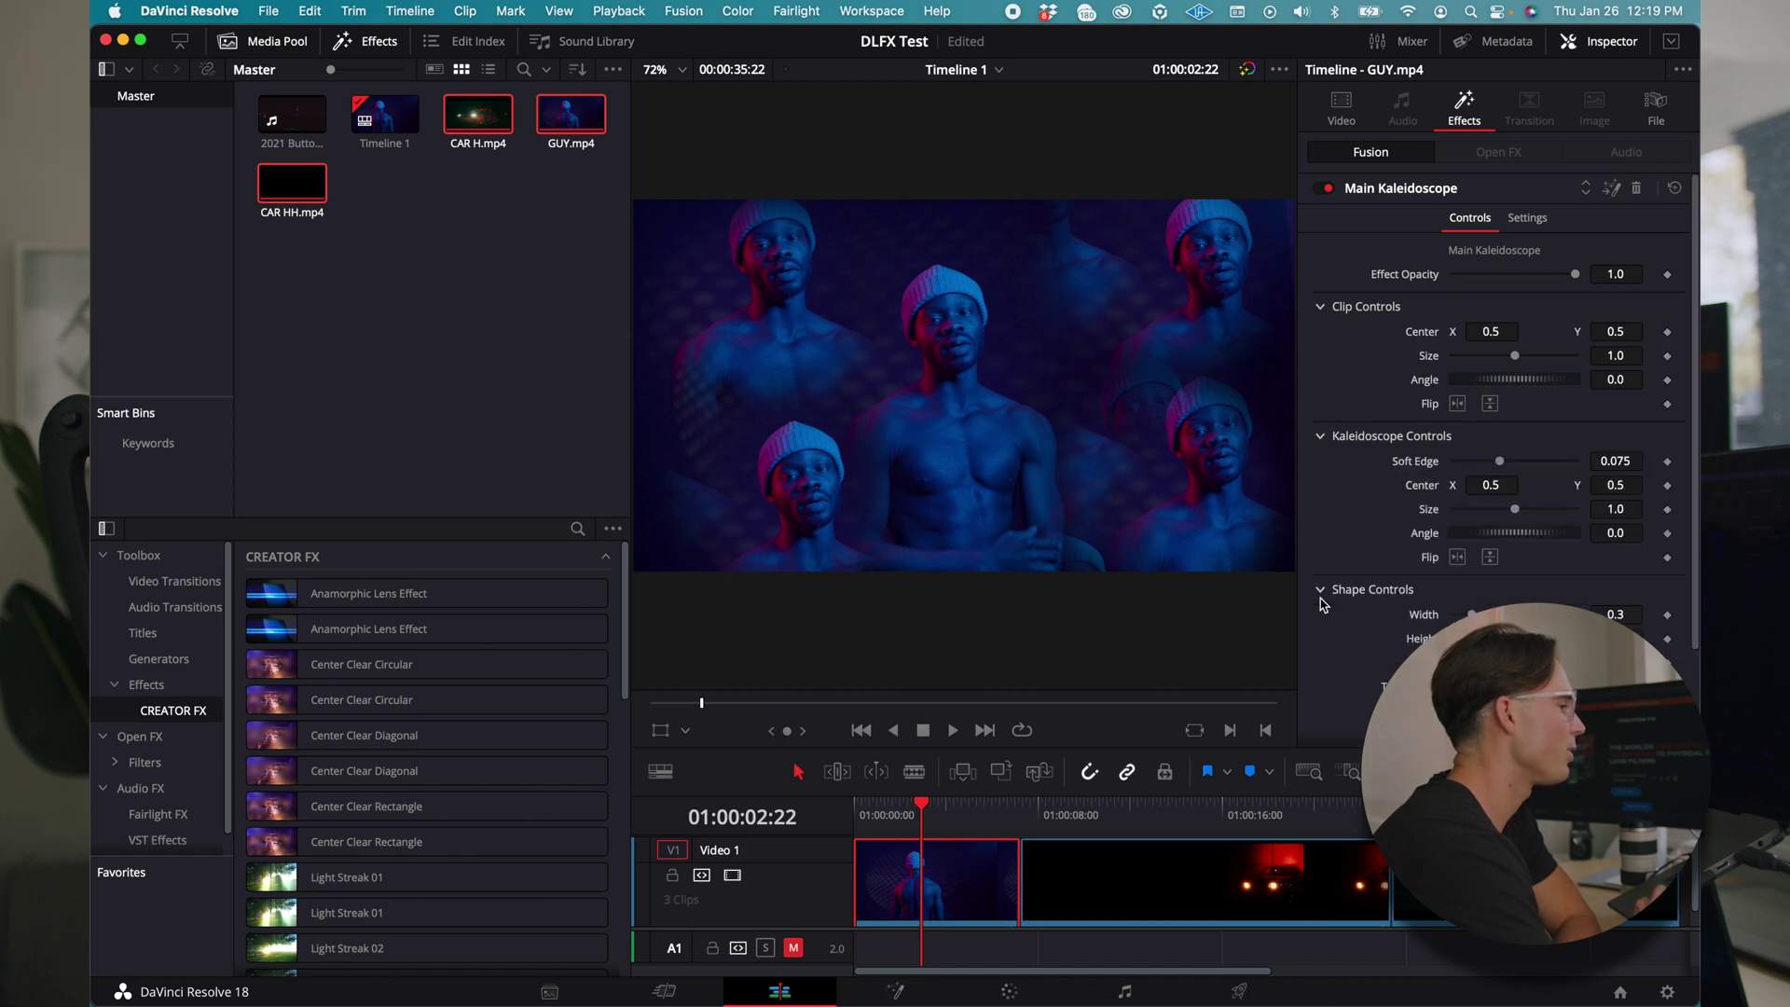
click(1523, 224)
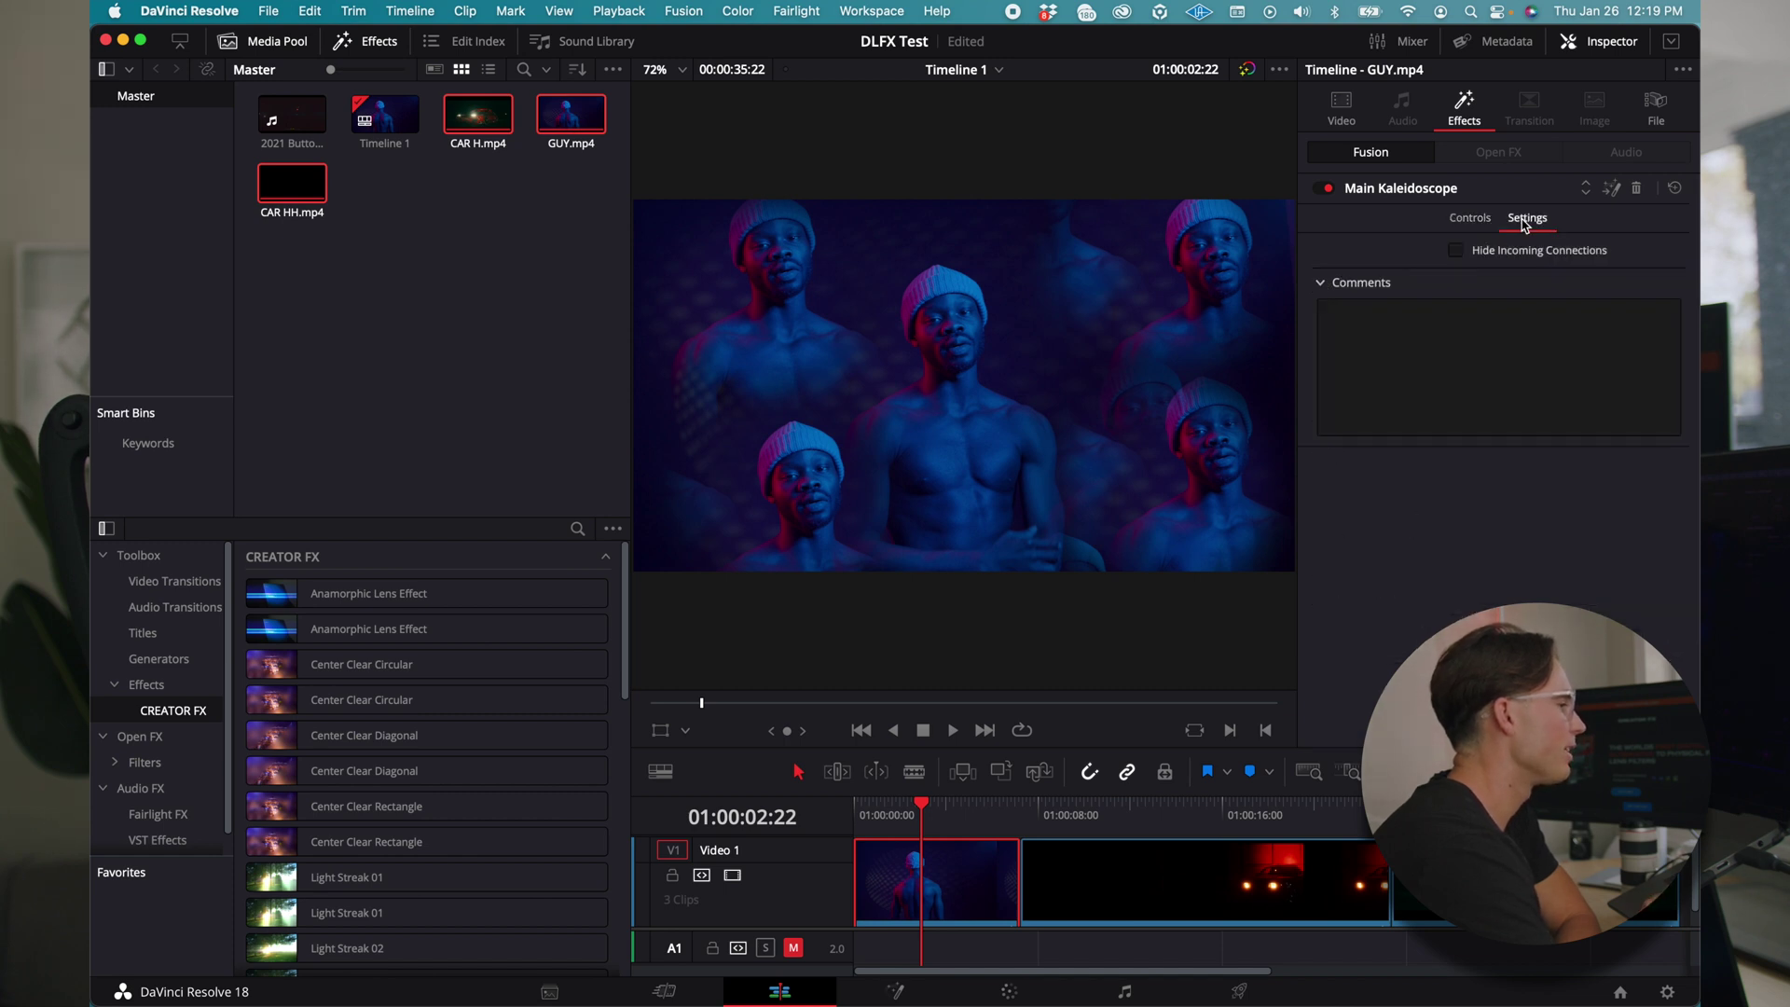
click(1471, 220)
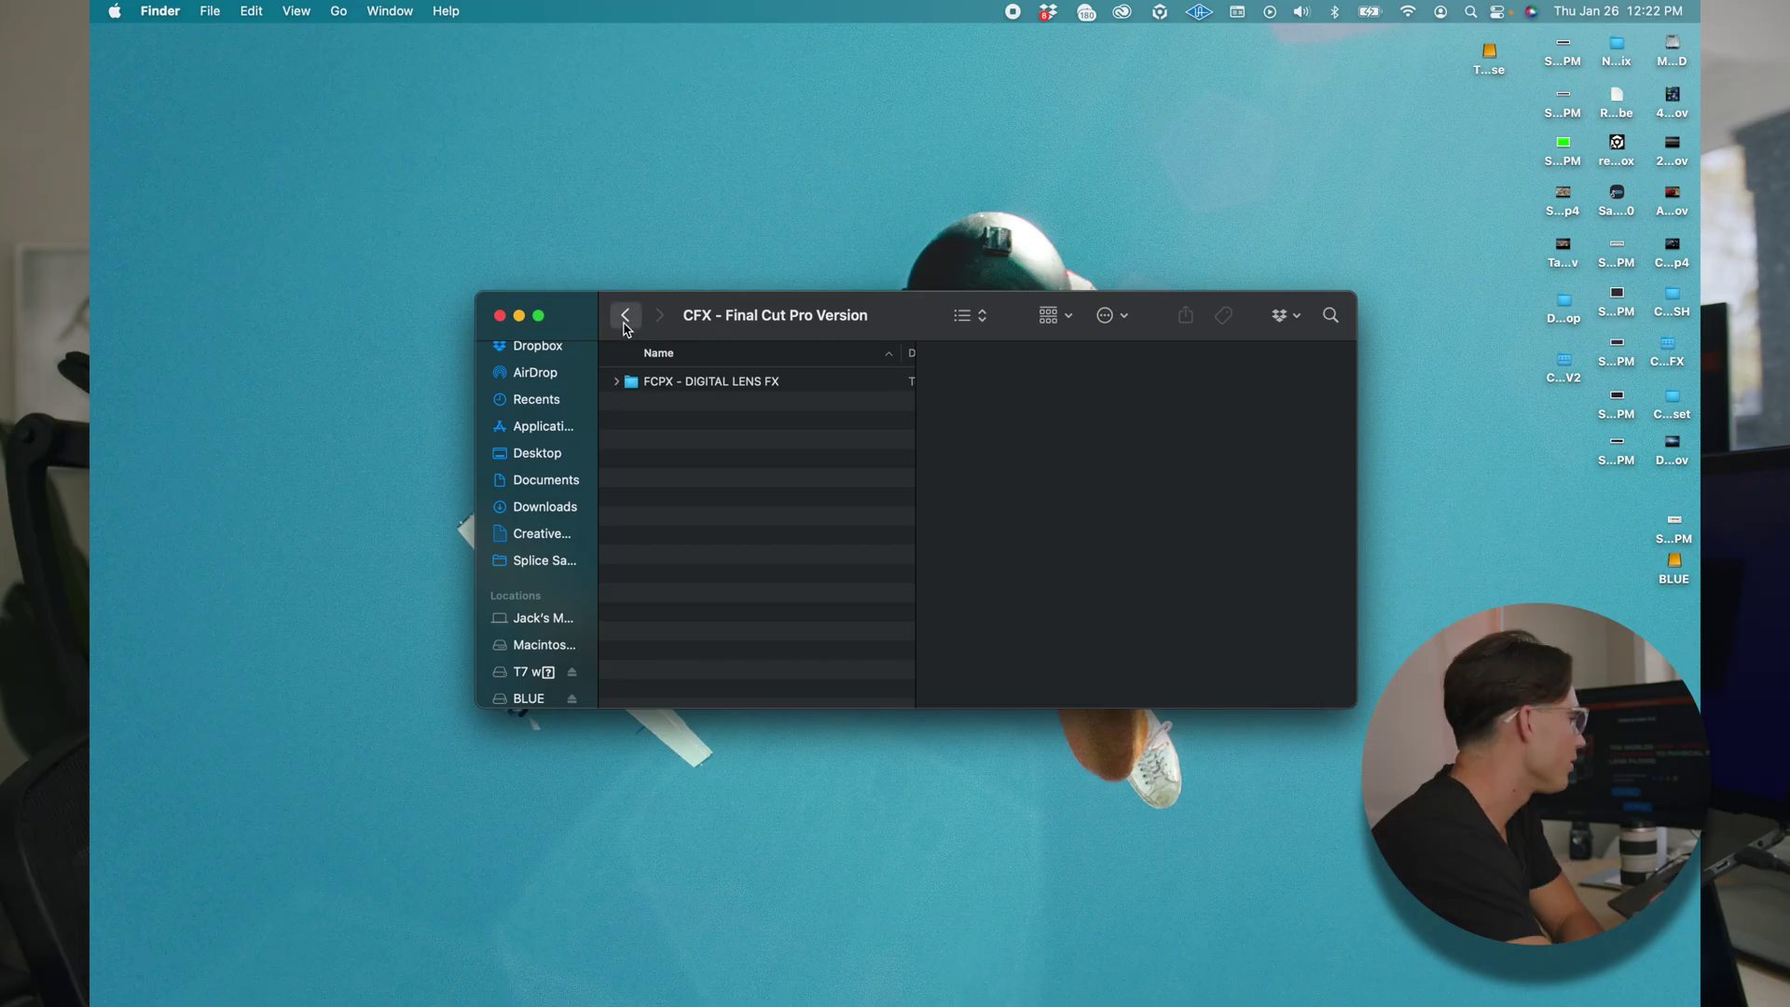
Go back to the CFX - DLFX folder in Finder.
click(625, 317)
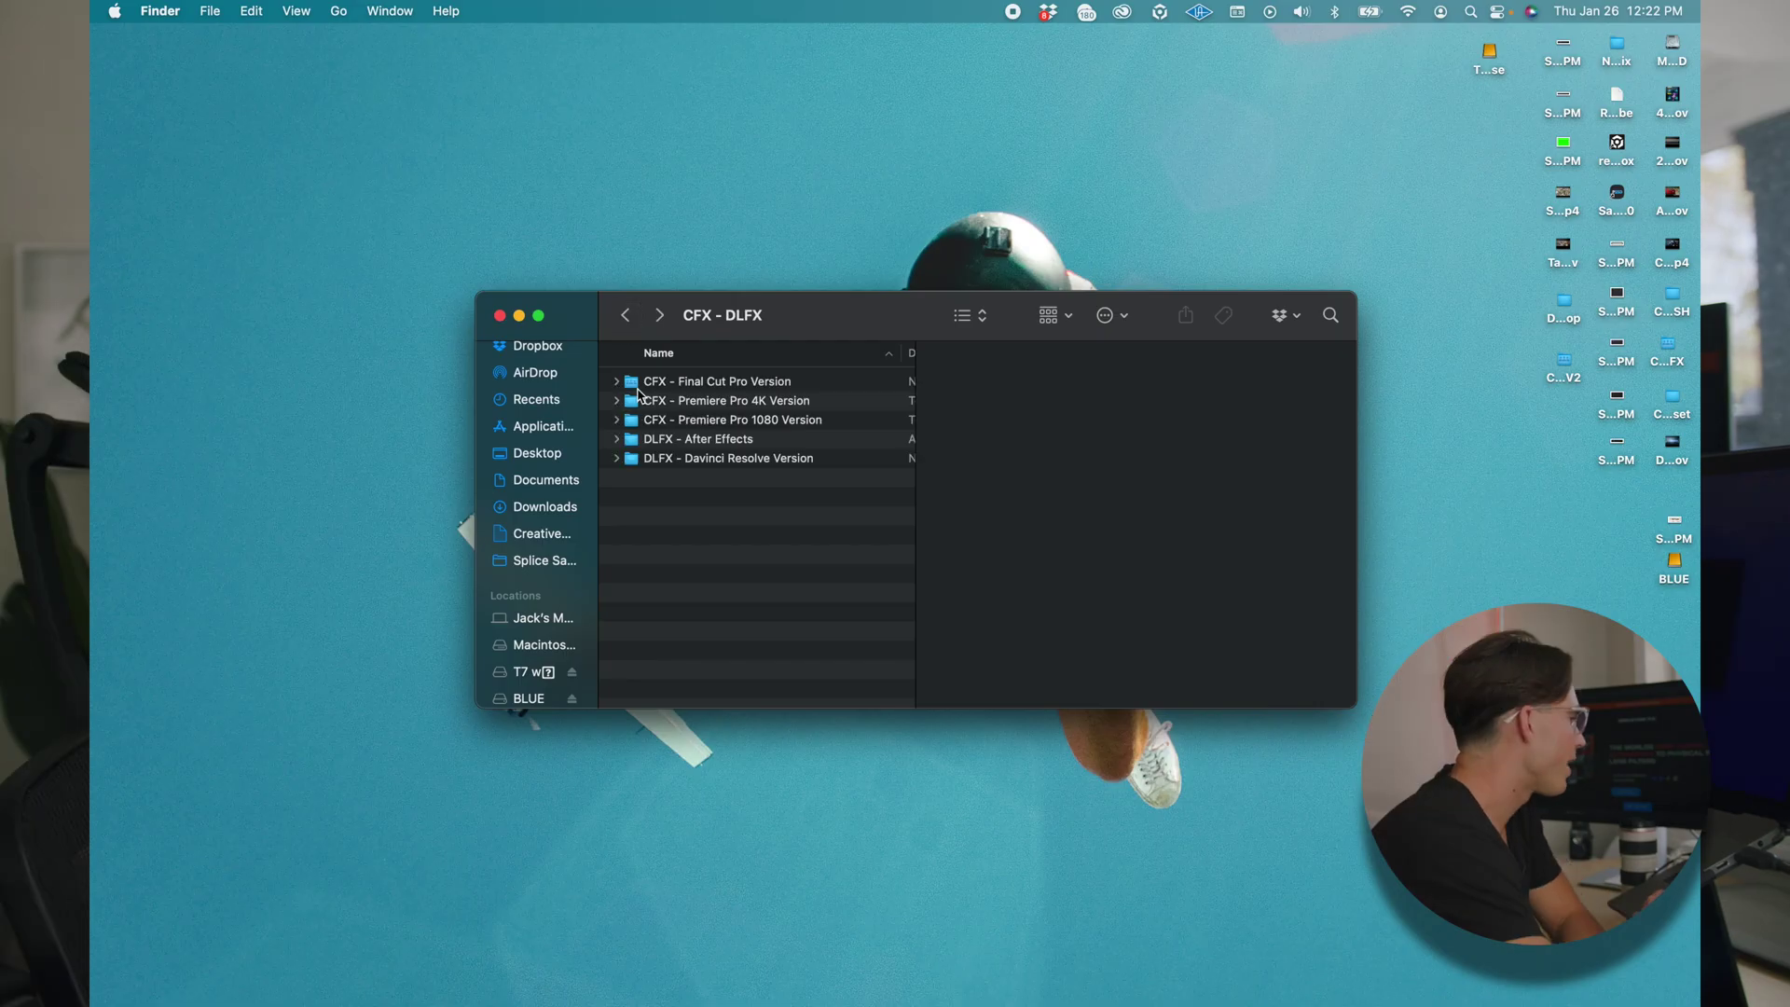
Preview the Final Cut Pro version's DLFX videos and install PDF, then restore Final Cut Pro.
double_click(692, 382)
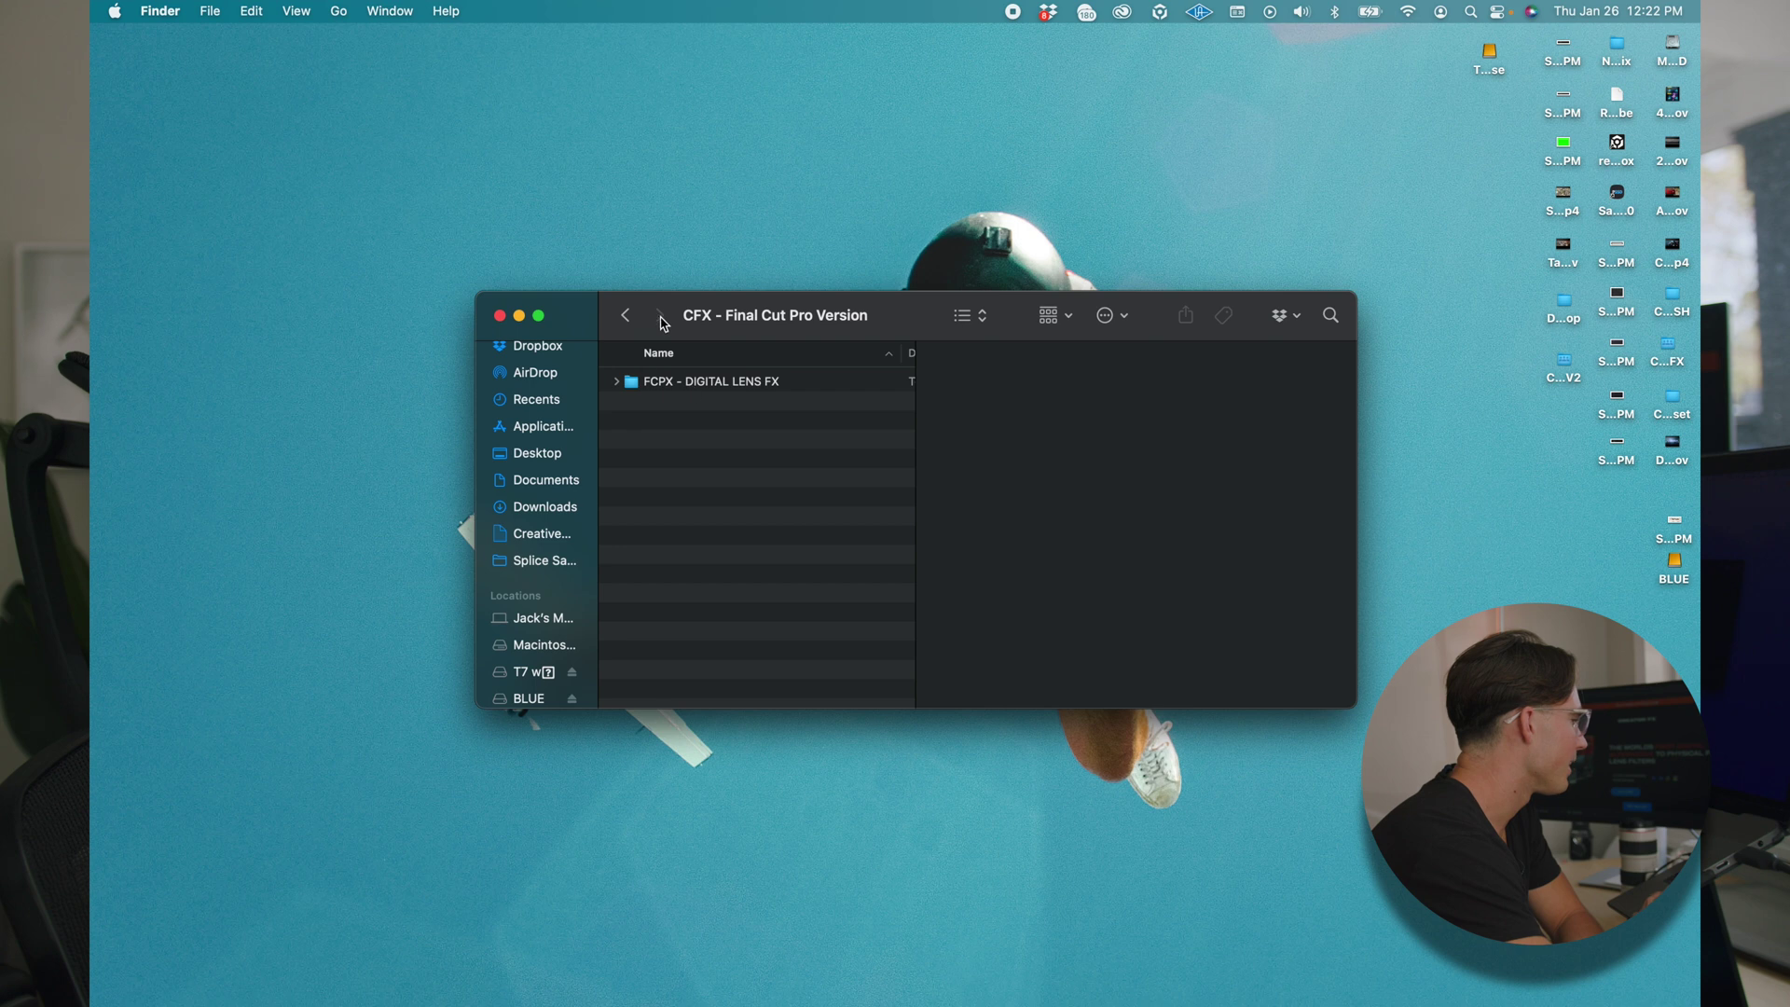
click(617, 382)
click(669, 444)
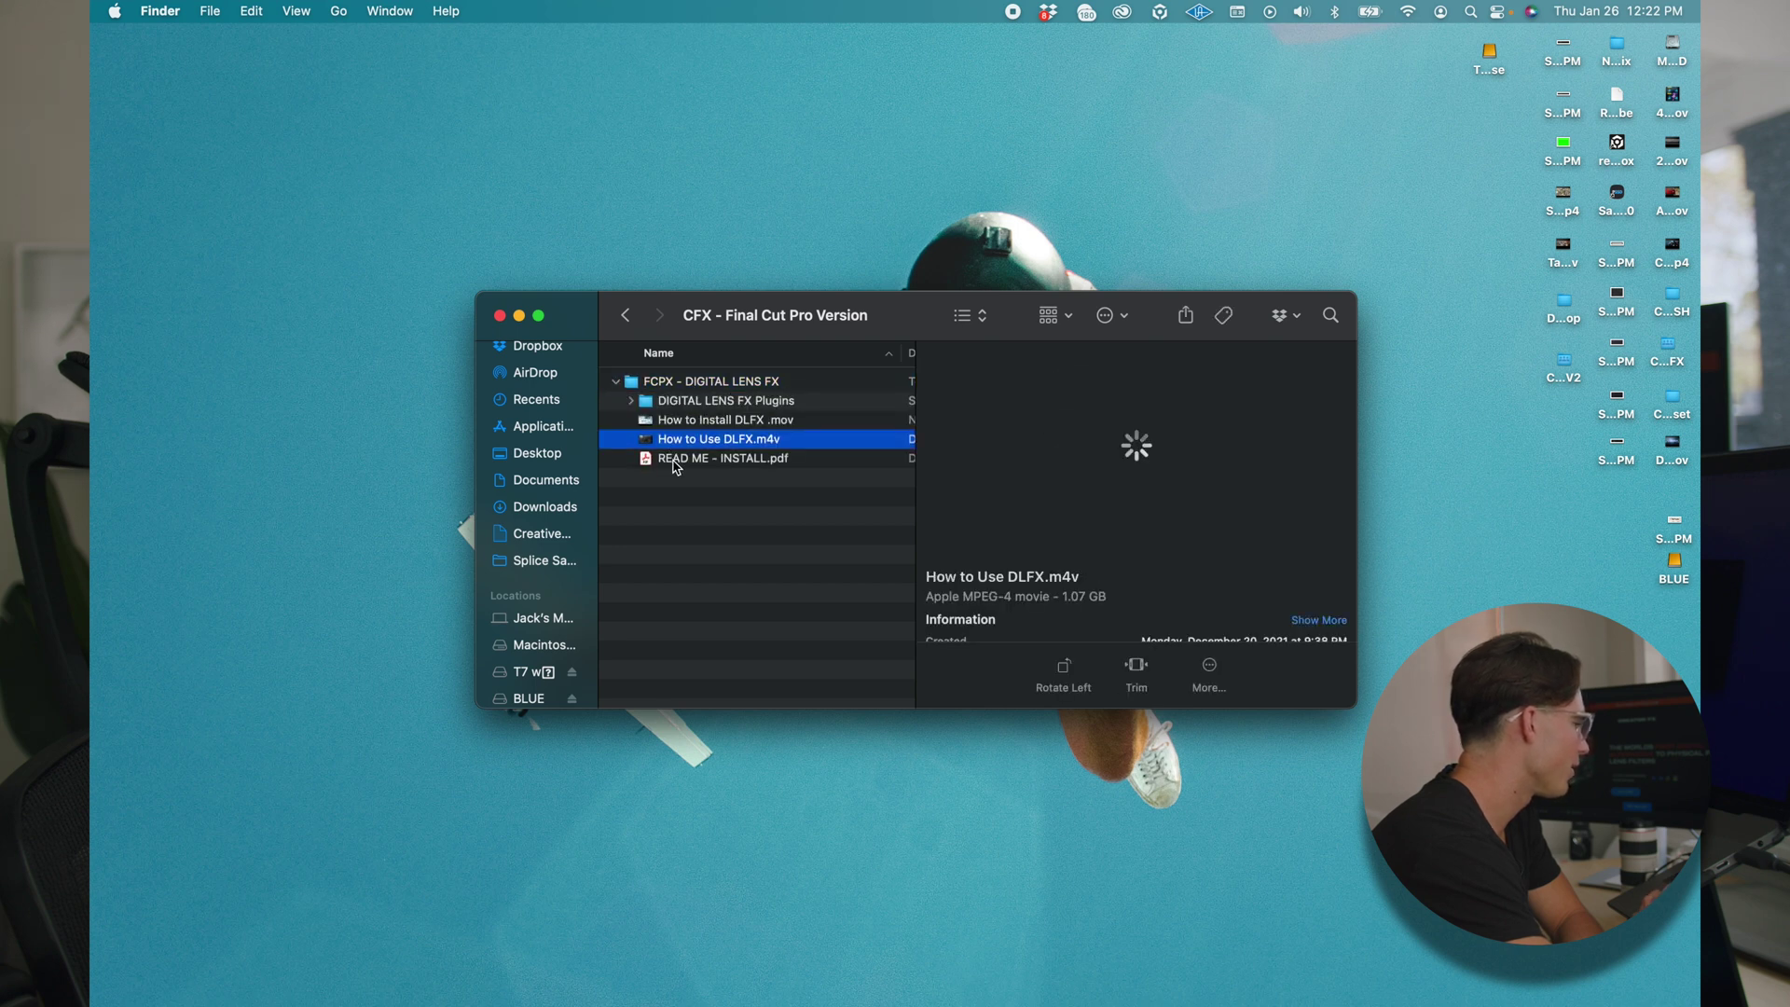
click(676, 461)
click(675, 438)
click(675, 422)
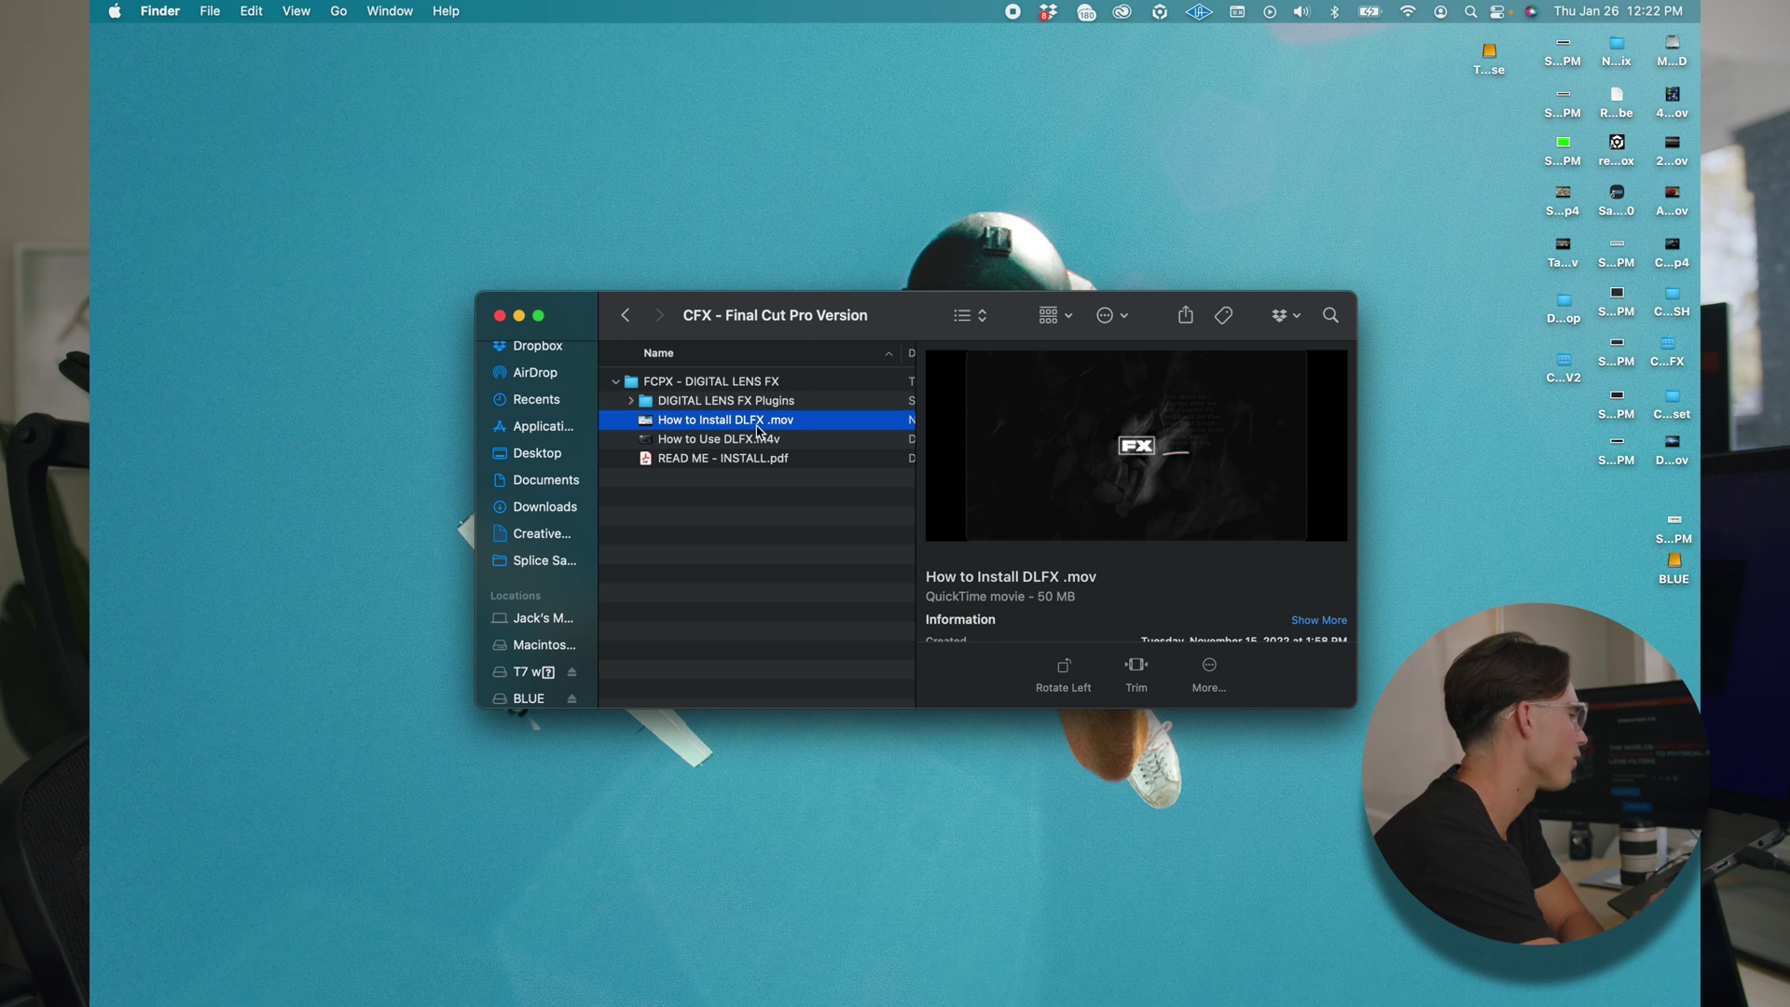
click(680, 493)
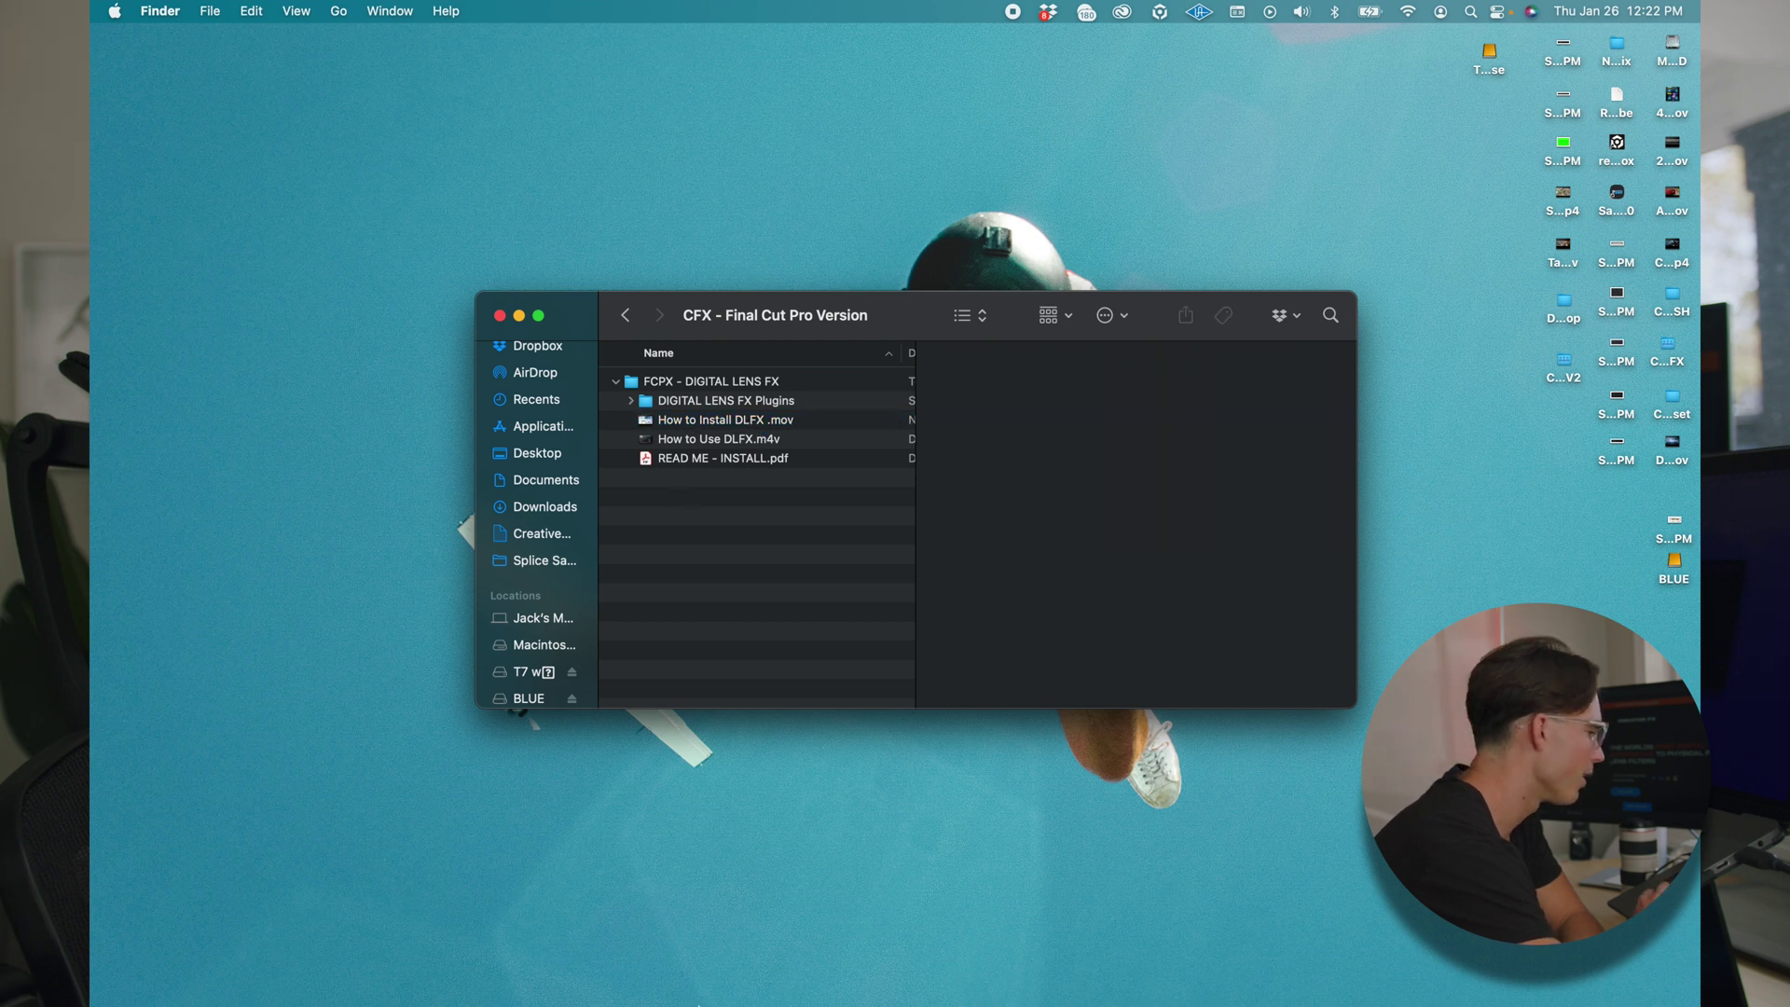
click(1548, 974)
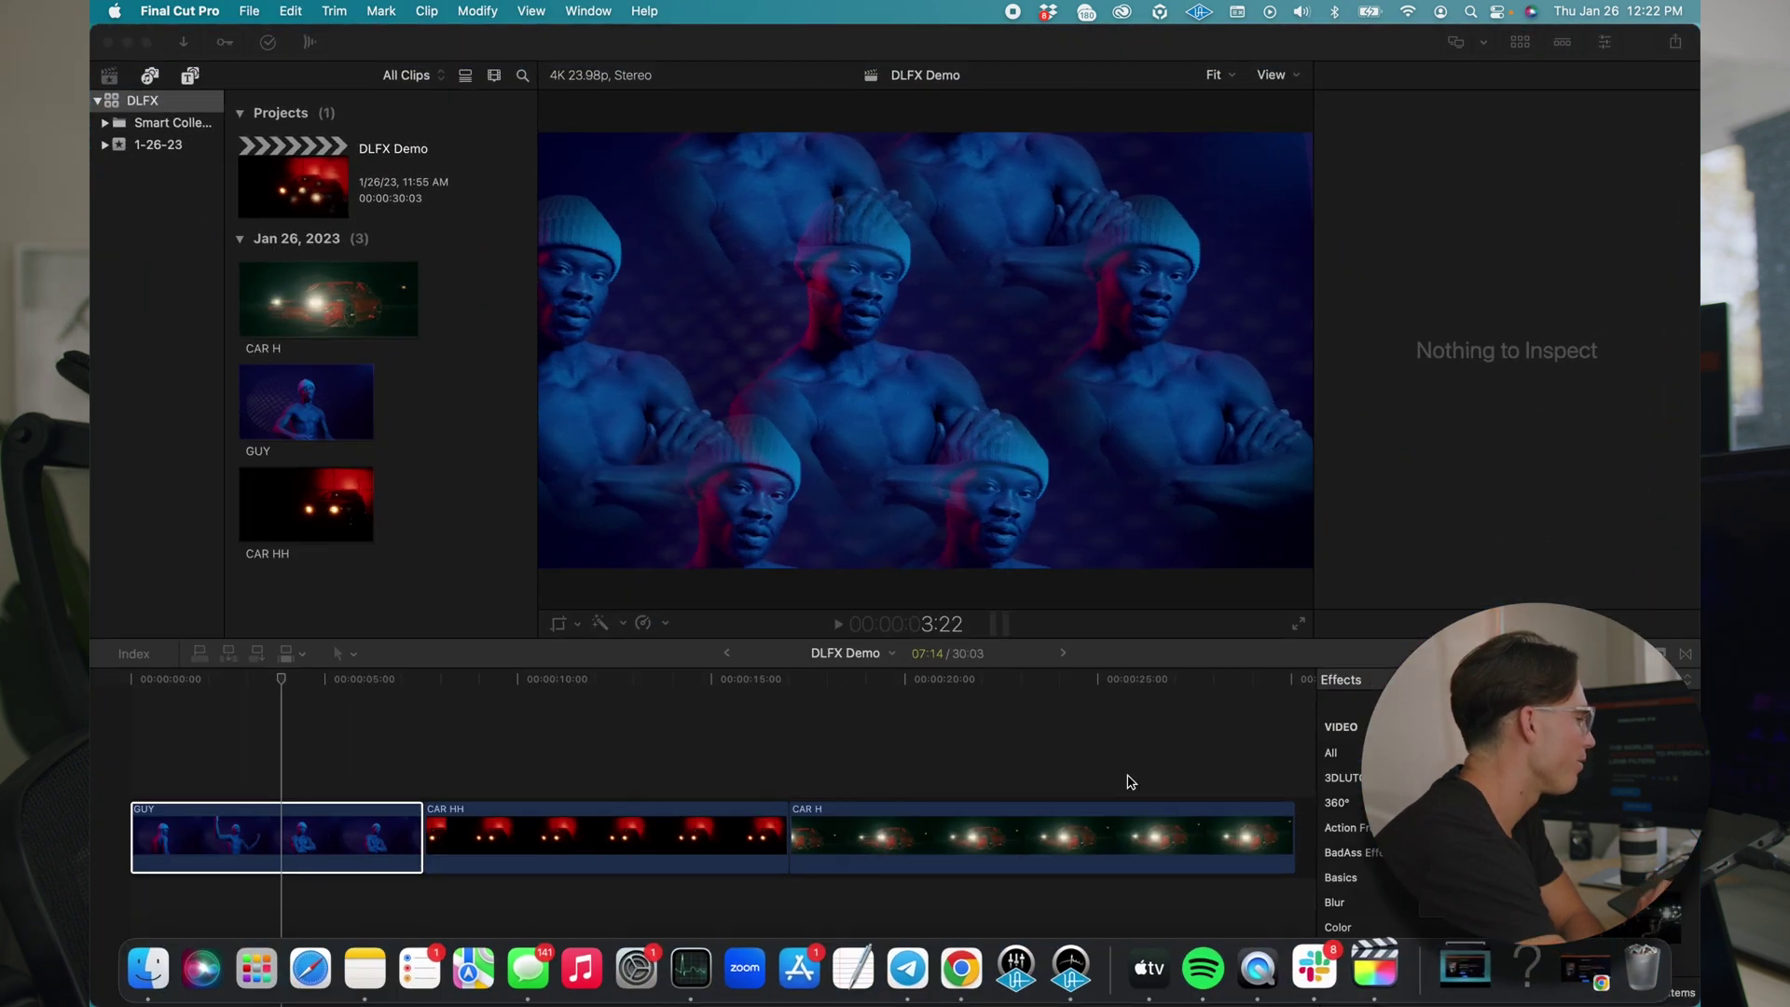
Give the GUY clip's Subtle Kaleidoscope Size 15.1, Softness 75.12 and Opacity 24.71%.
click(315, 769)
click(290, 802)
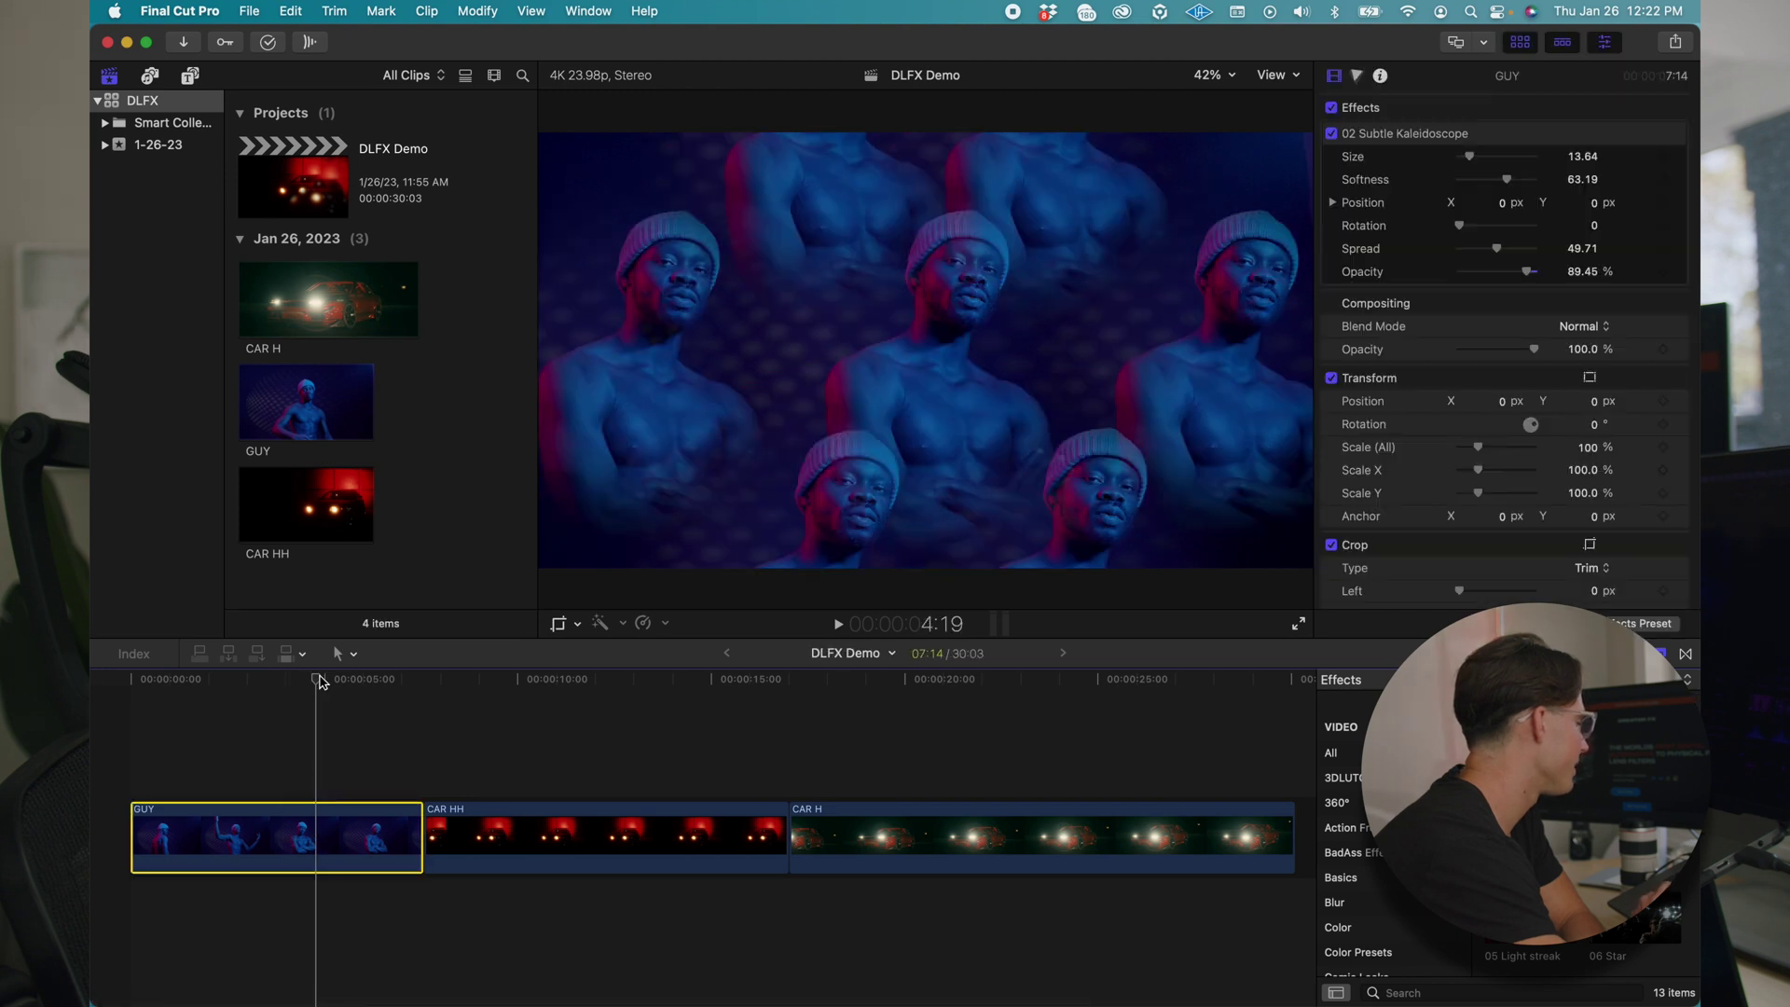
click(277, 679)
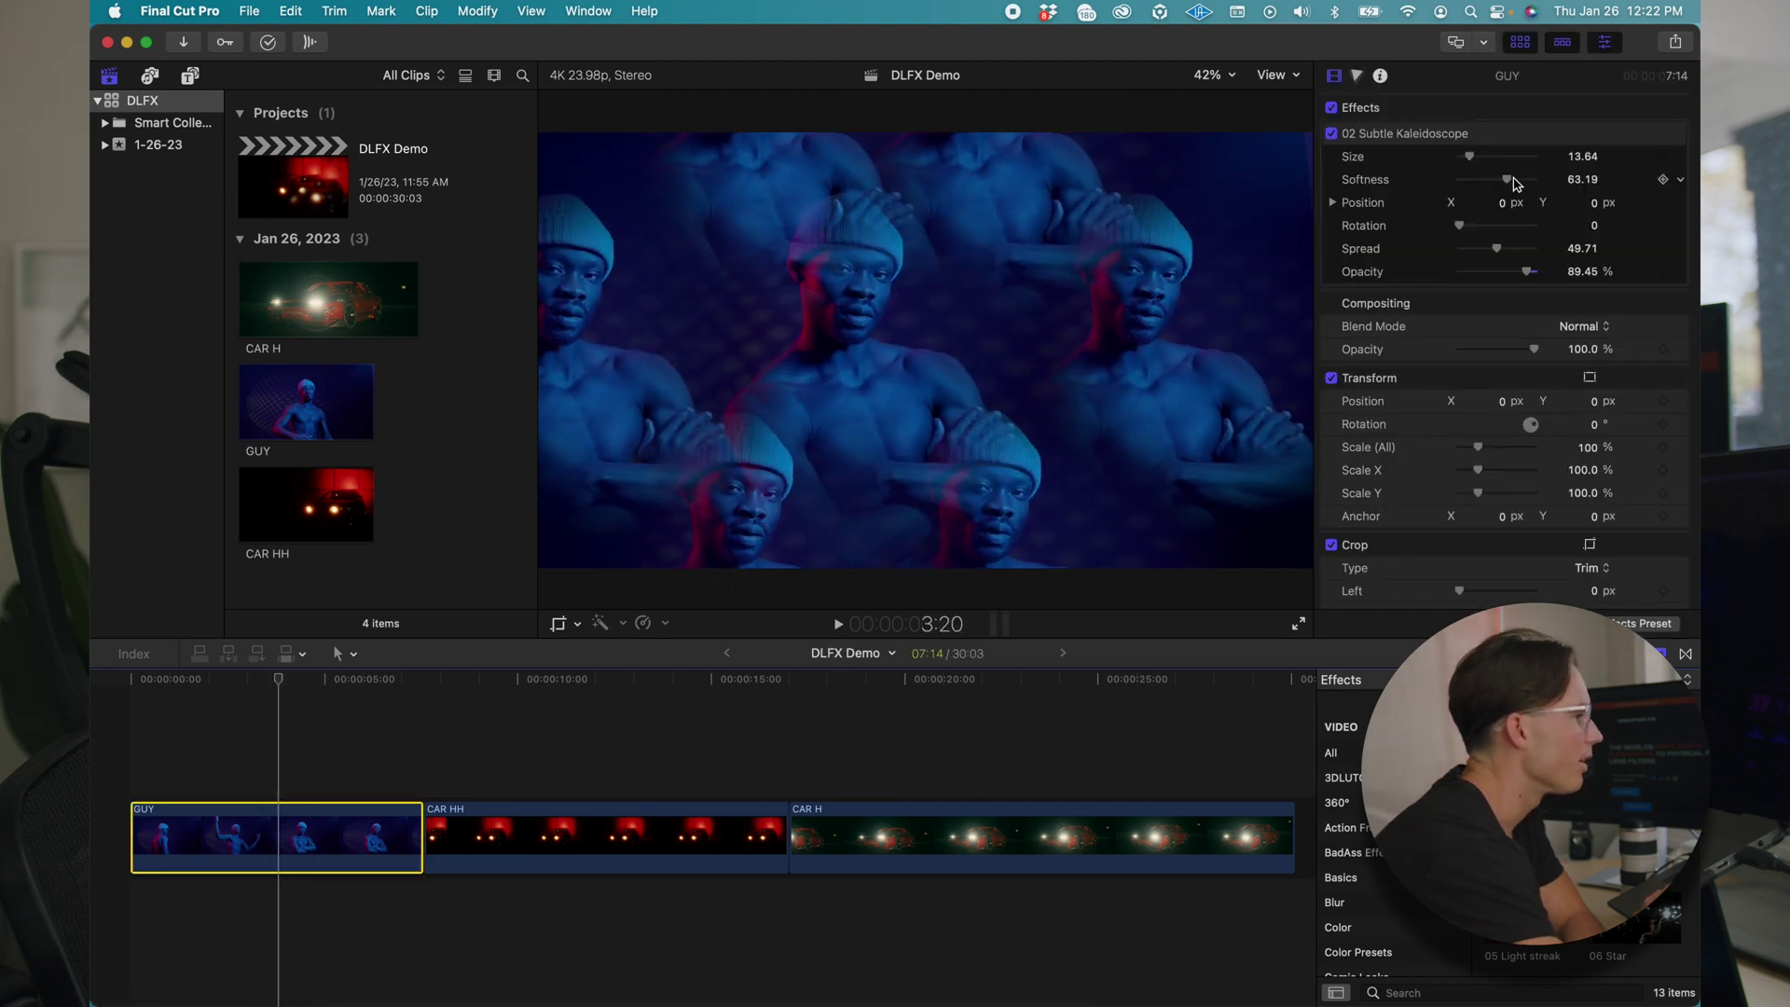
drag(1470, 160, 1516, 183)
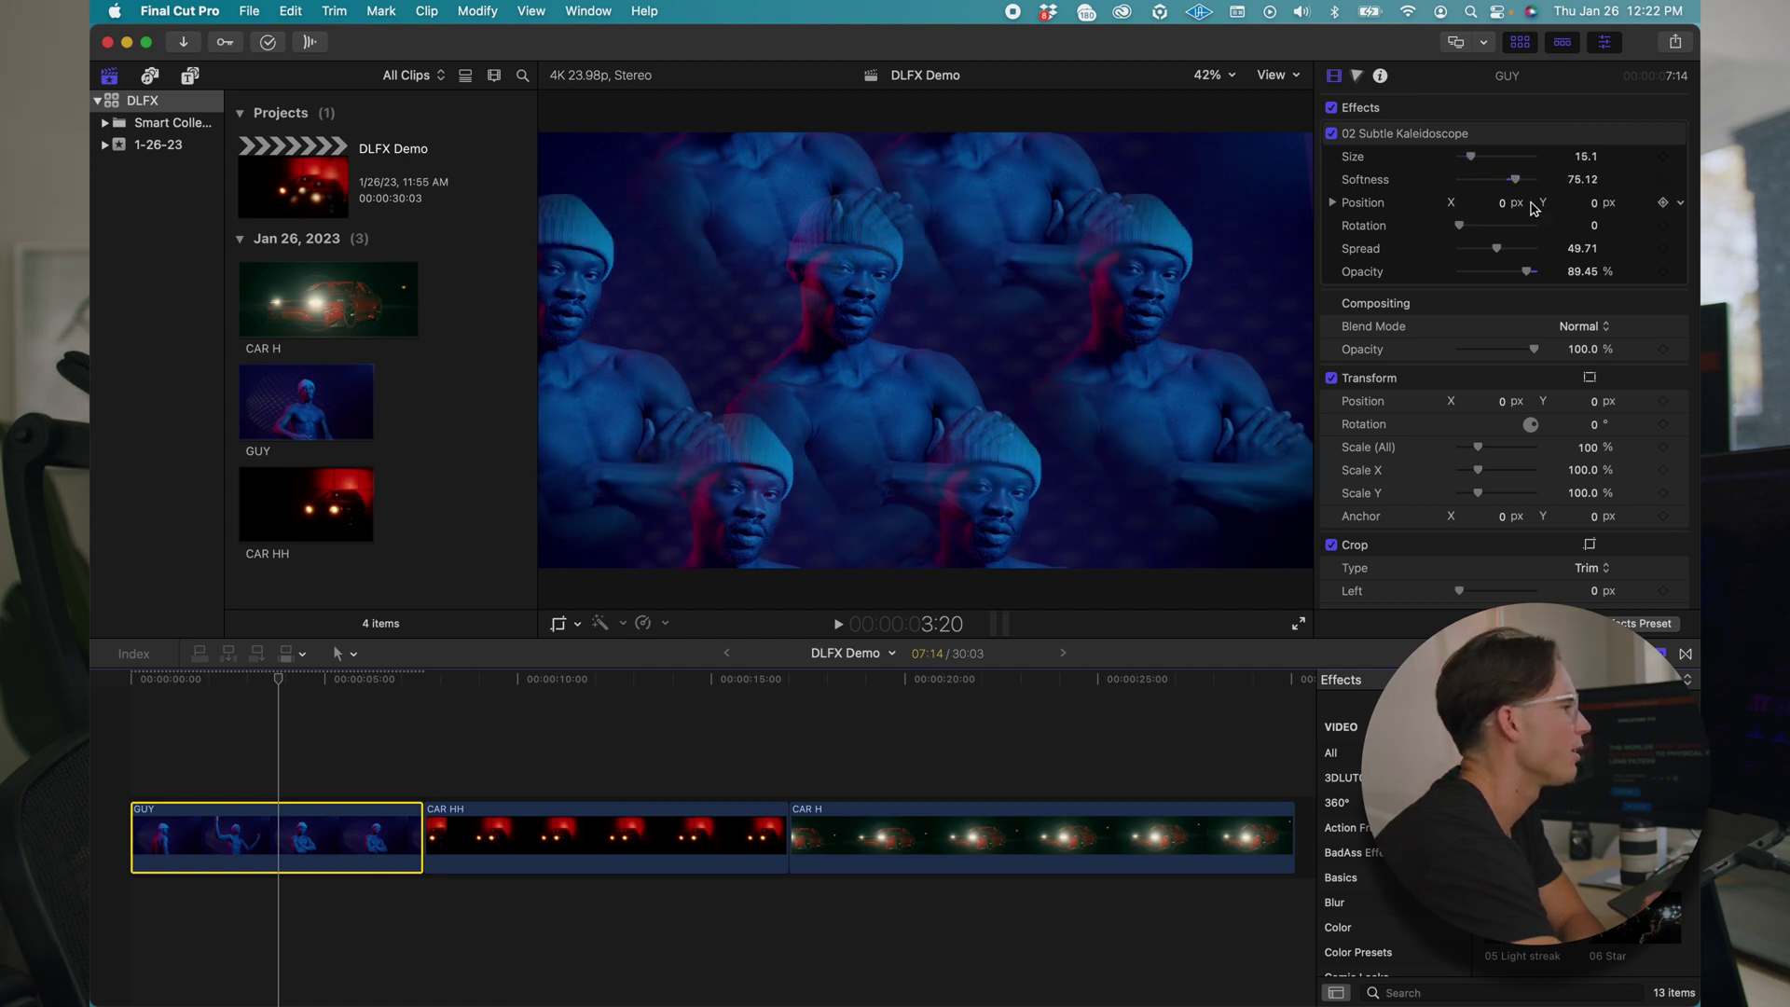
drag(1527, 272, 1483, 274)
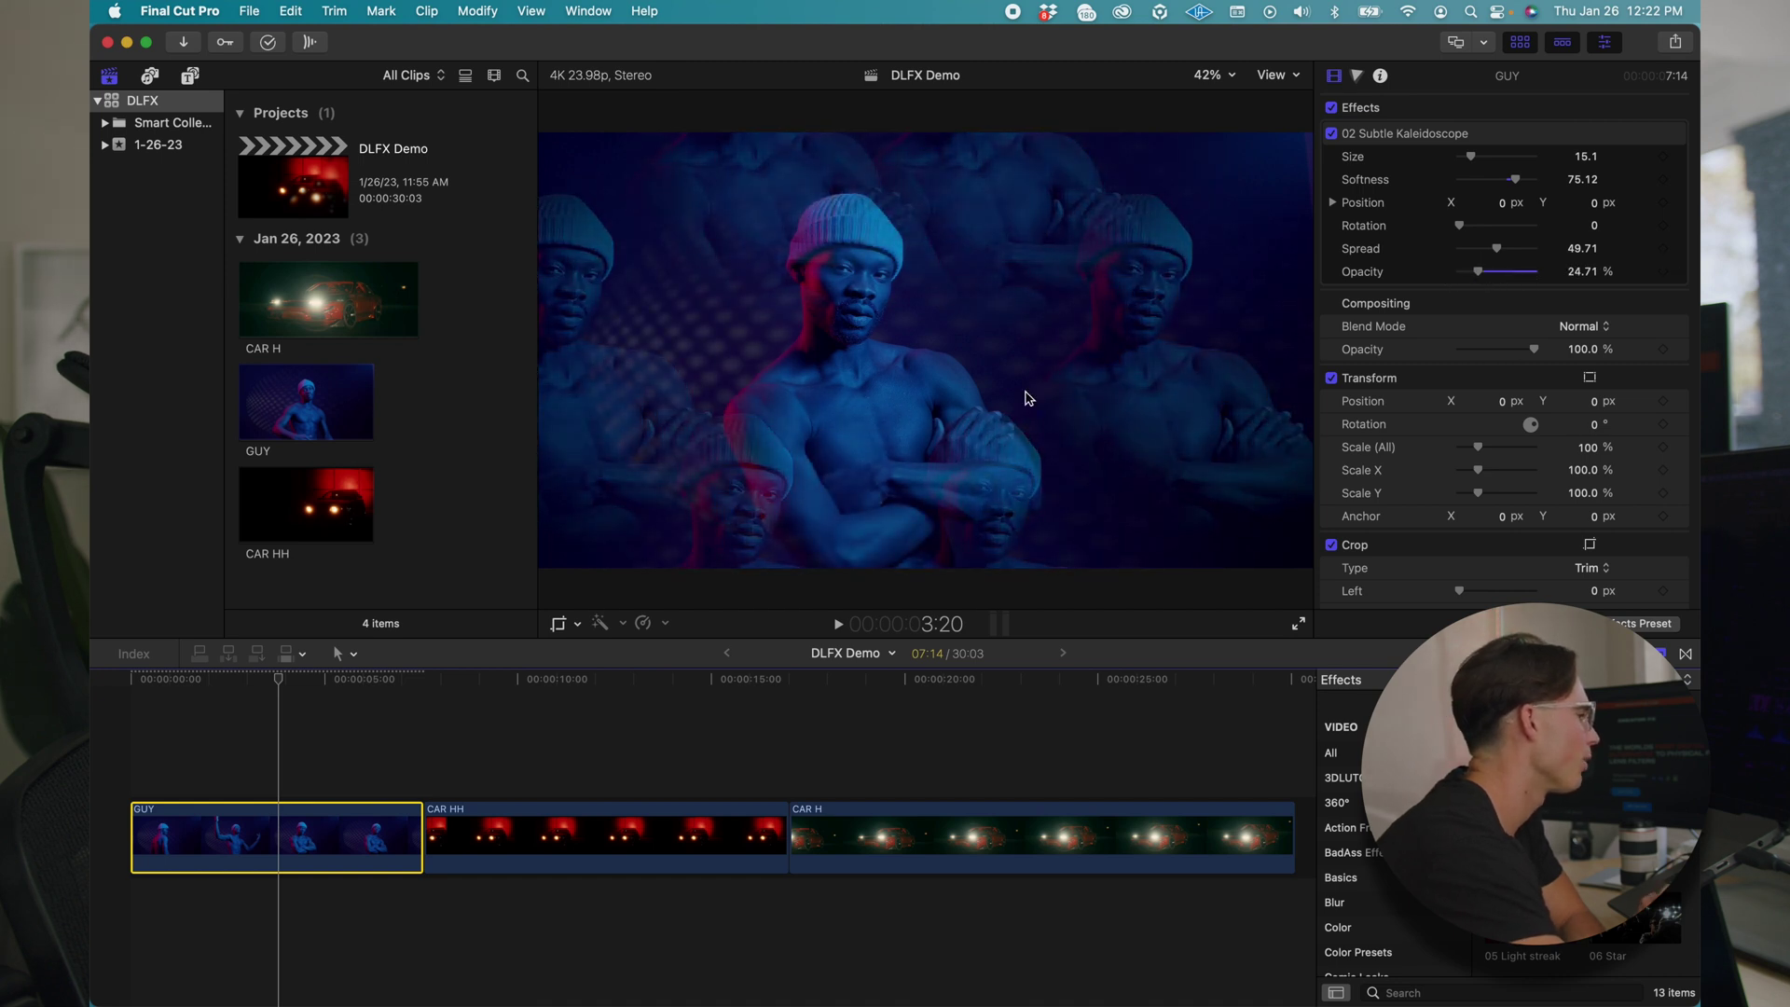
click(596, 801)
Lower CAR HH's Split diopter Blur amount to 76.14, then select the CAR H clip.
drag(488, 680, 613, 690)
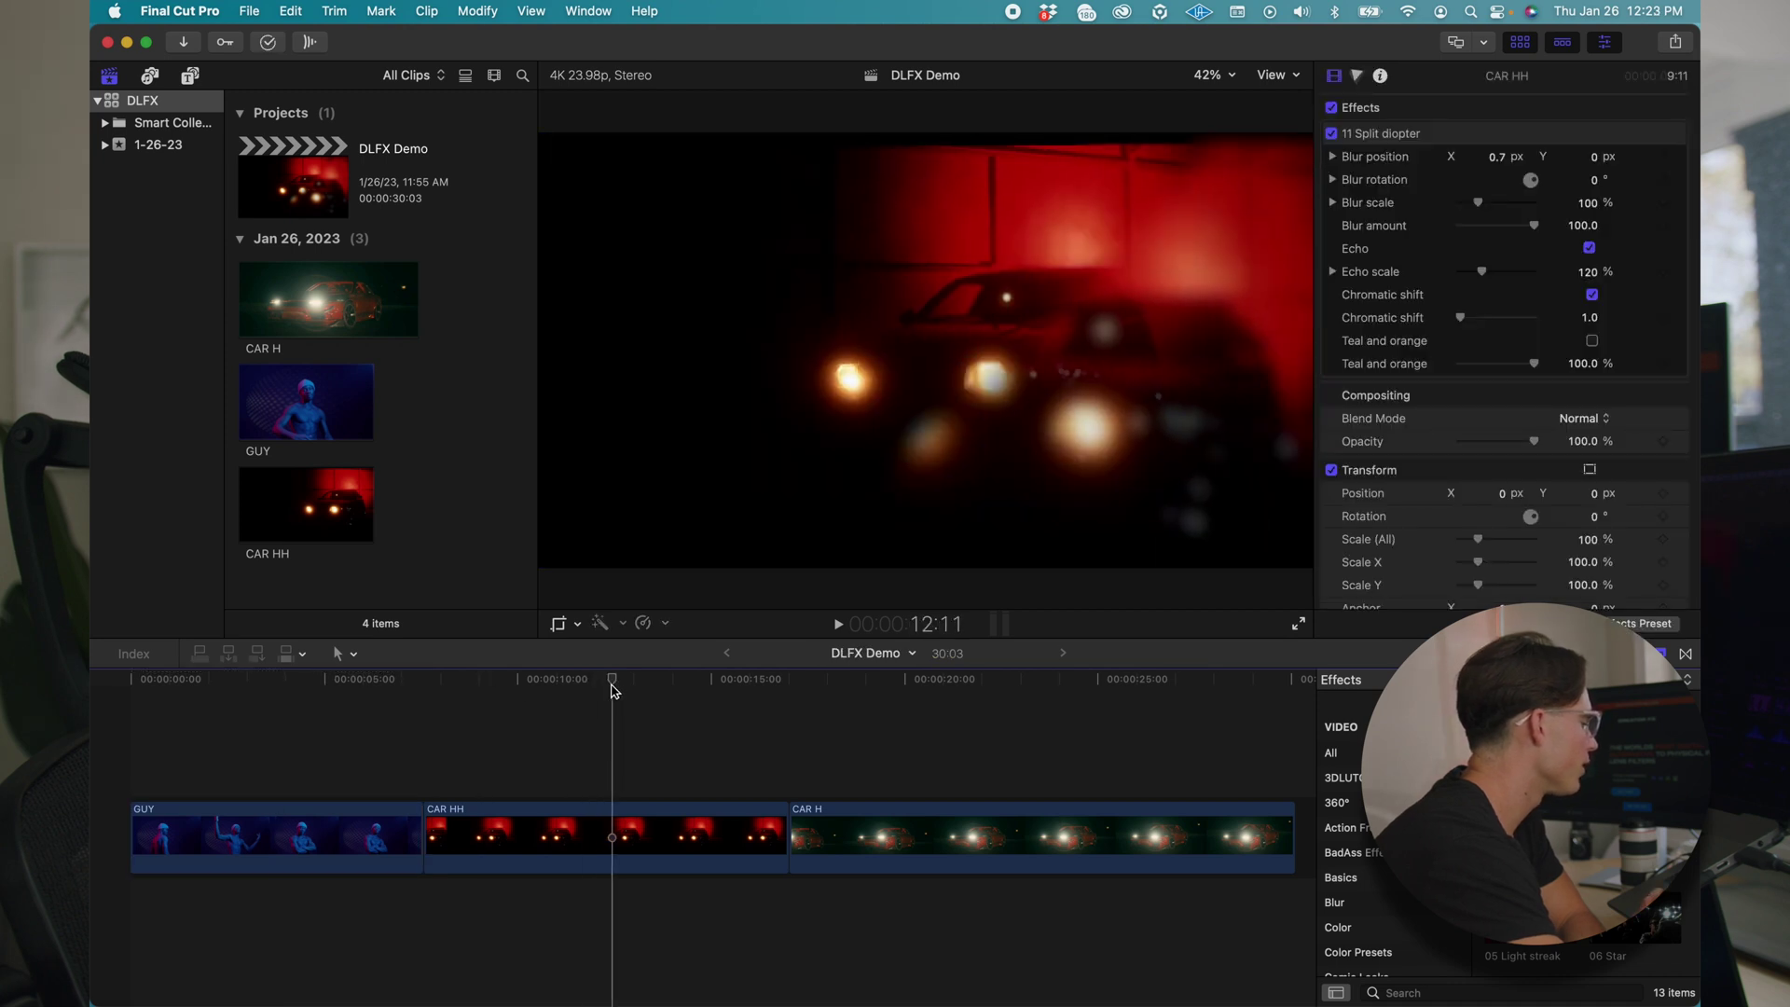
click(616, 821)
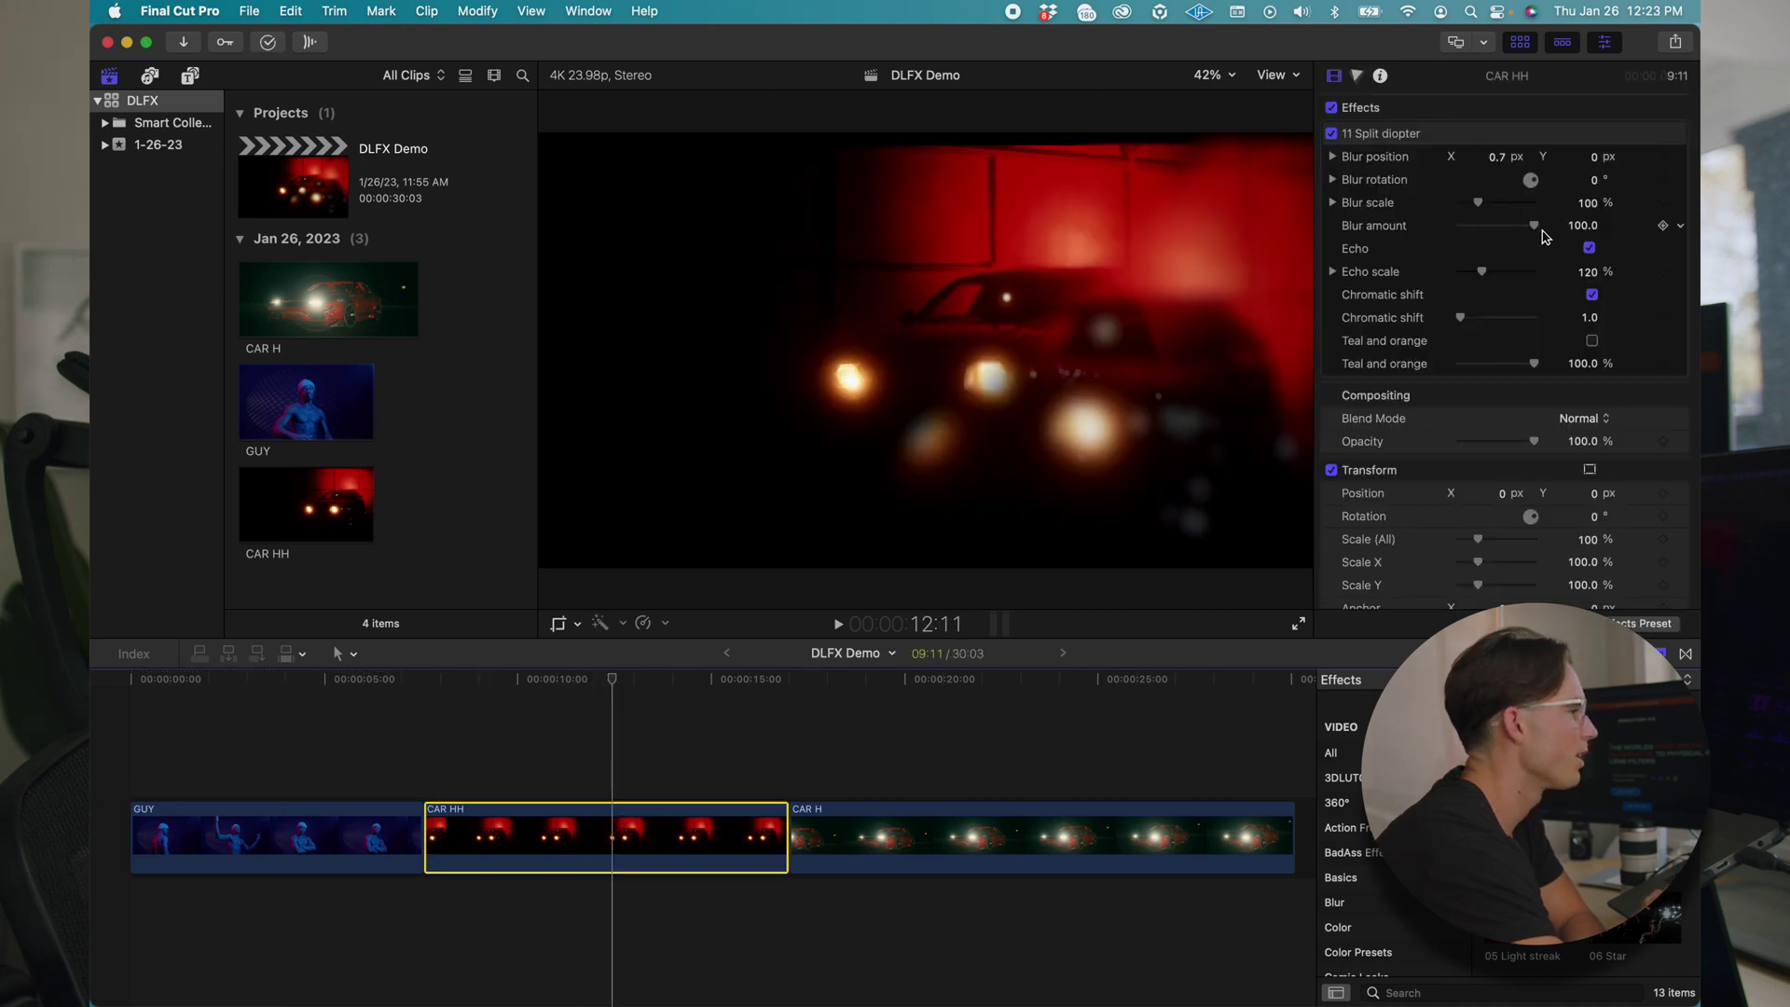
drag(1532, 232, 1445, 233)
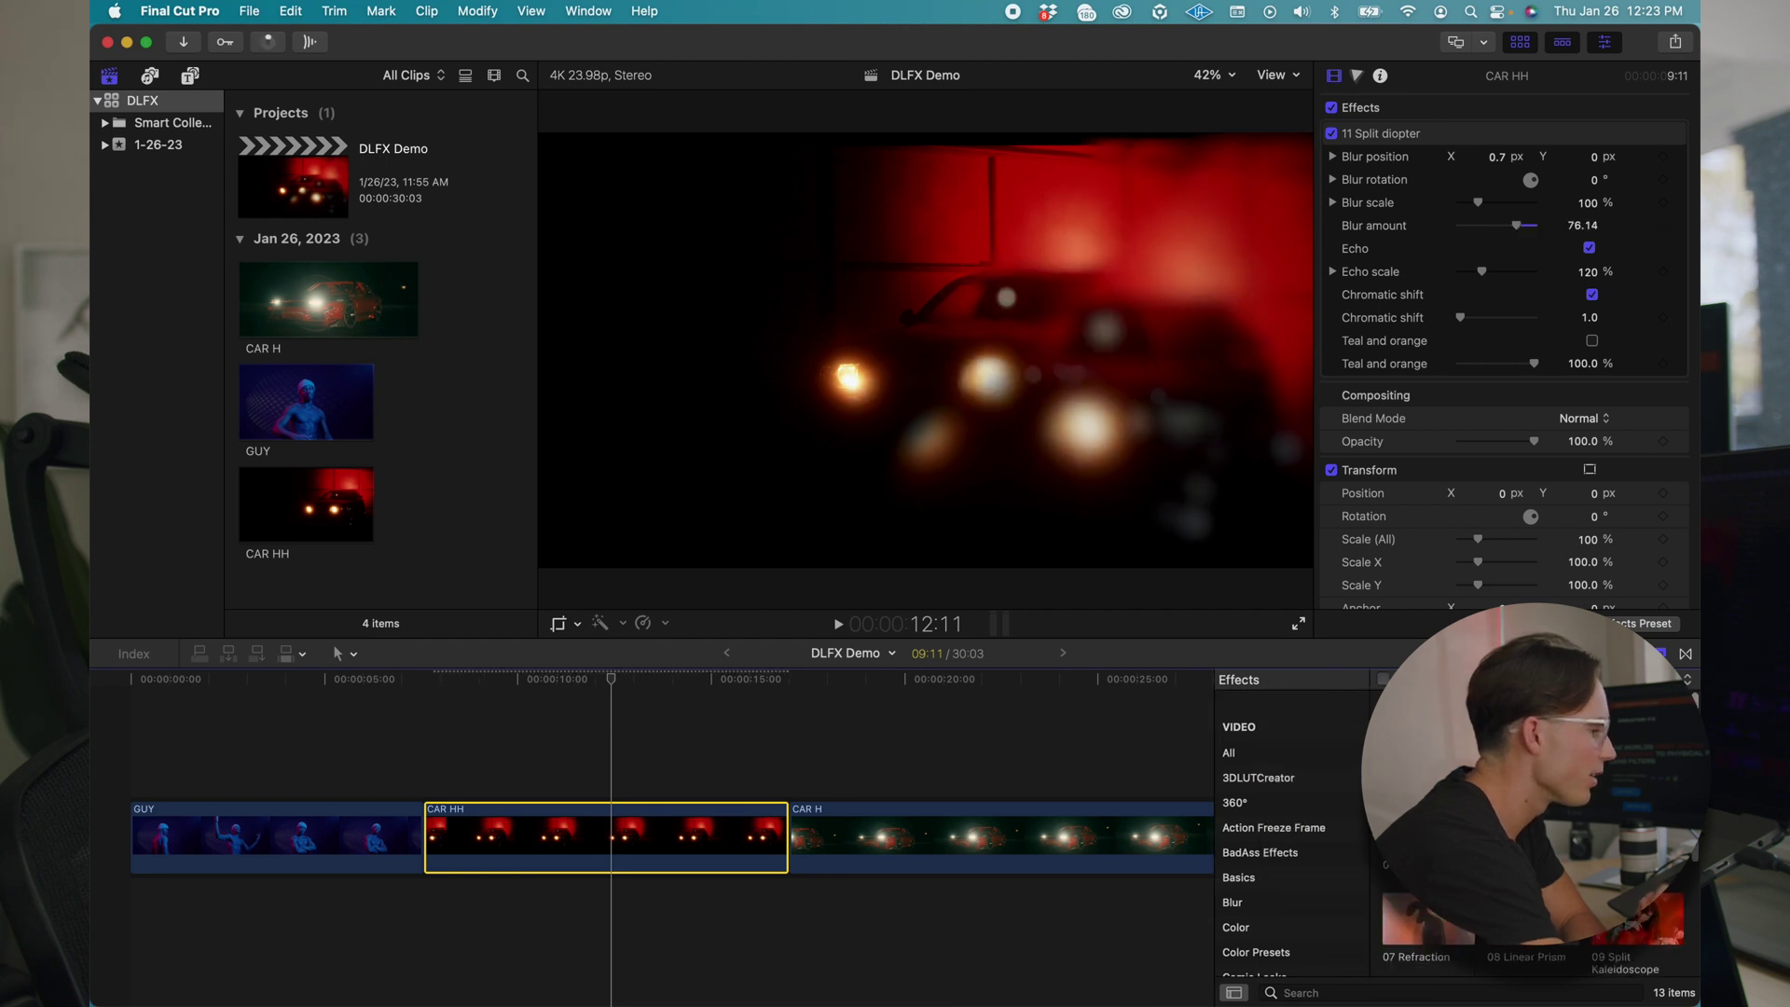
scroll(1534, 923, down, 2)
scroll(1534, 923, down, 2)
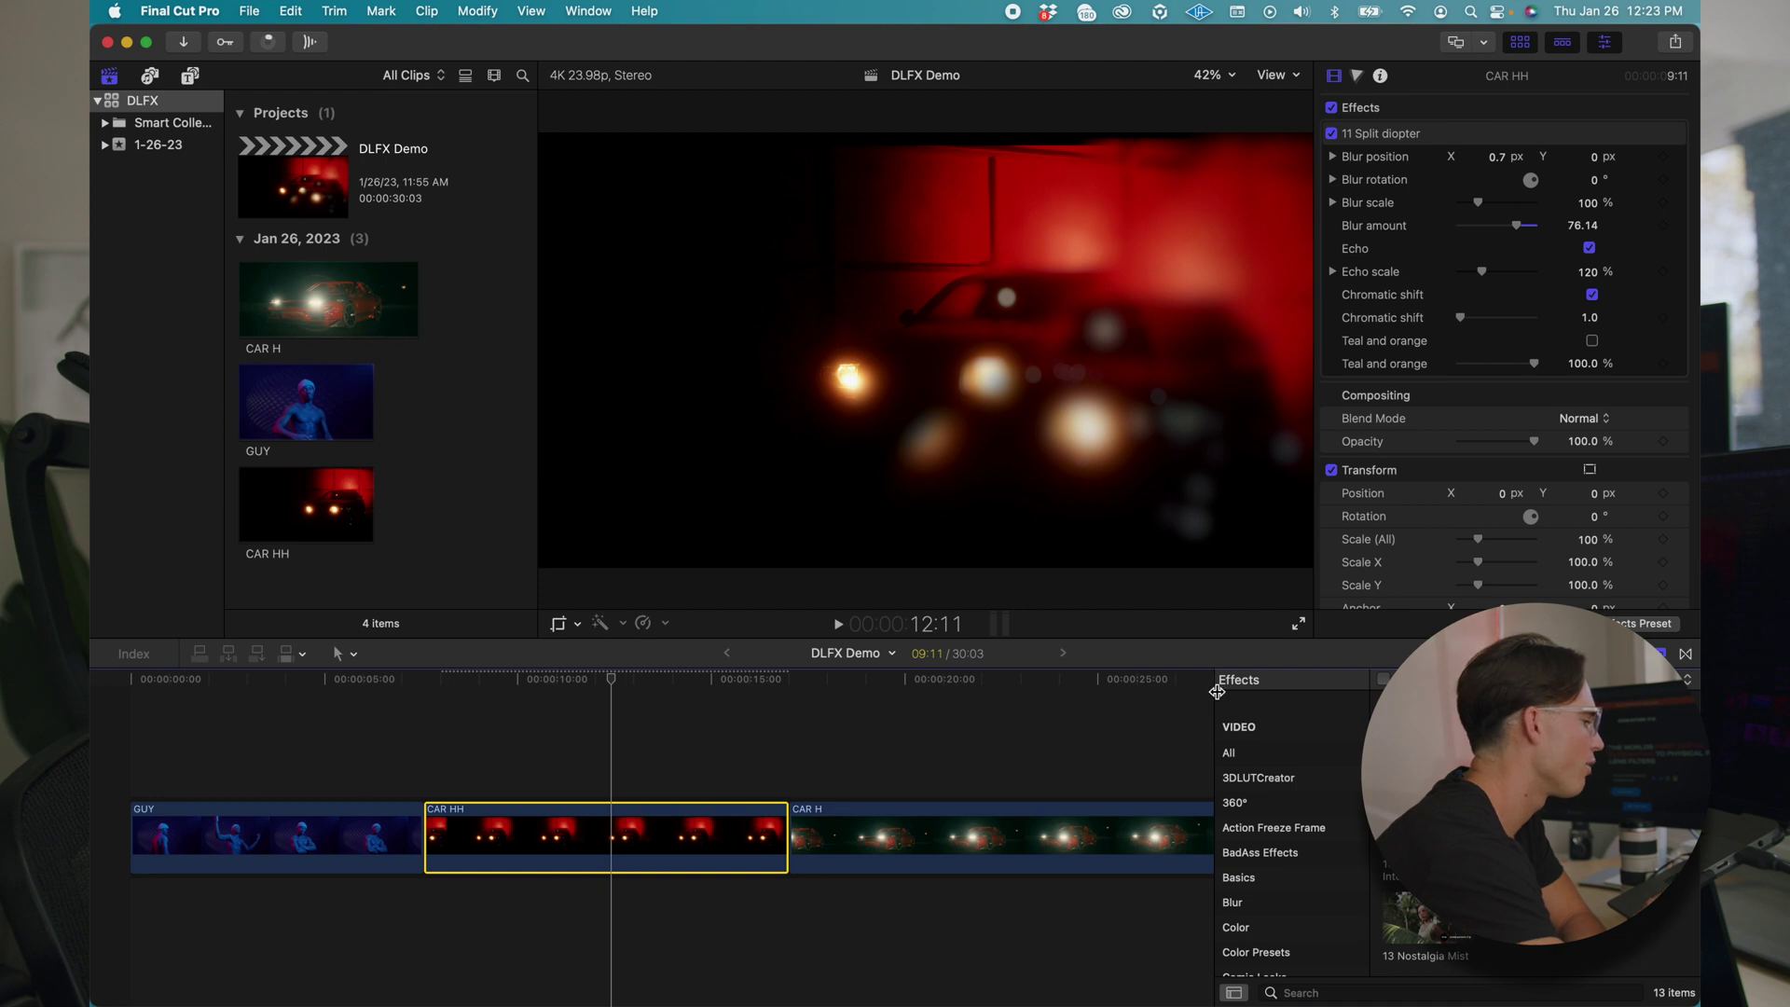
drag(1217, 691, 1288, 693)
click(867, 834)
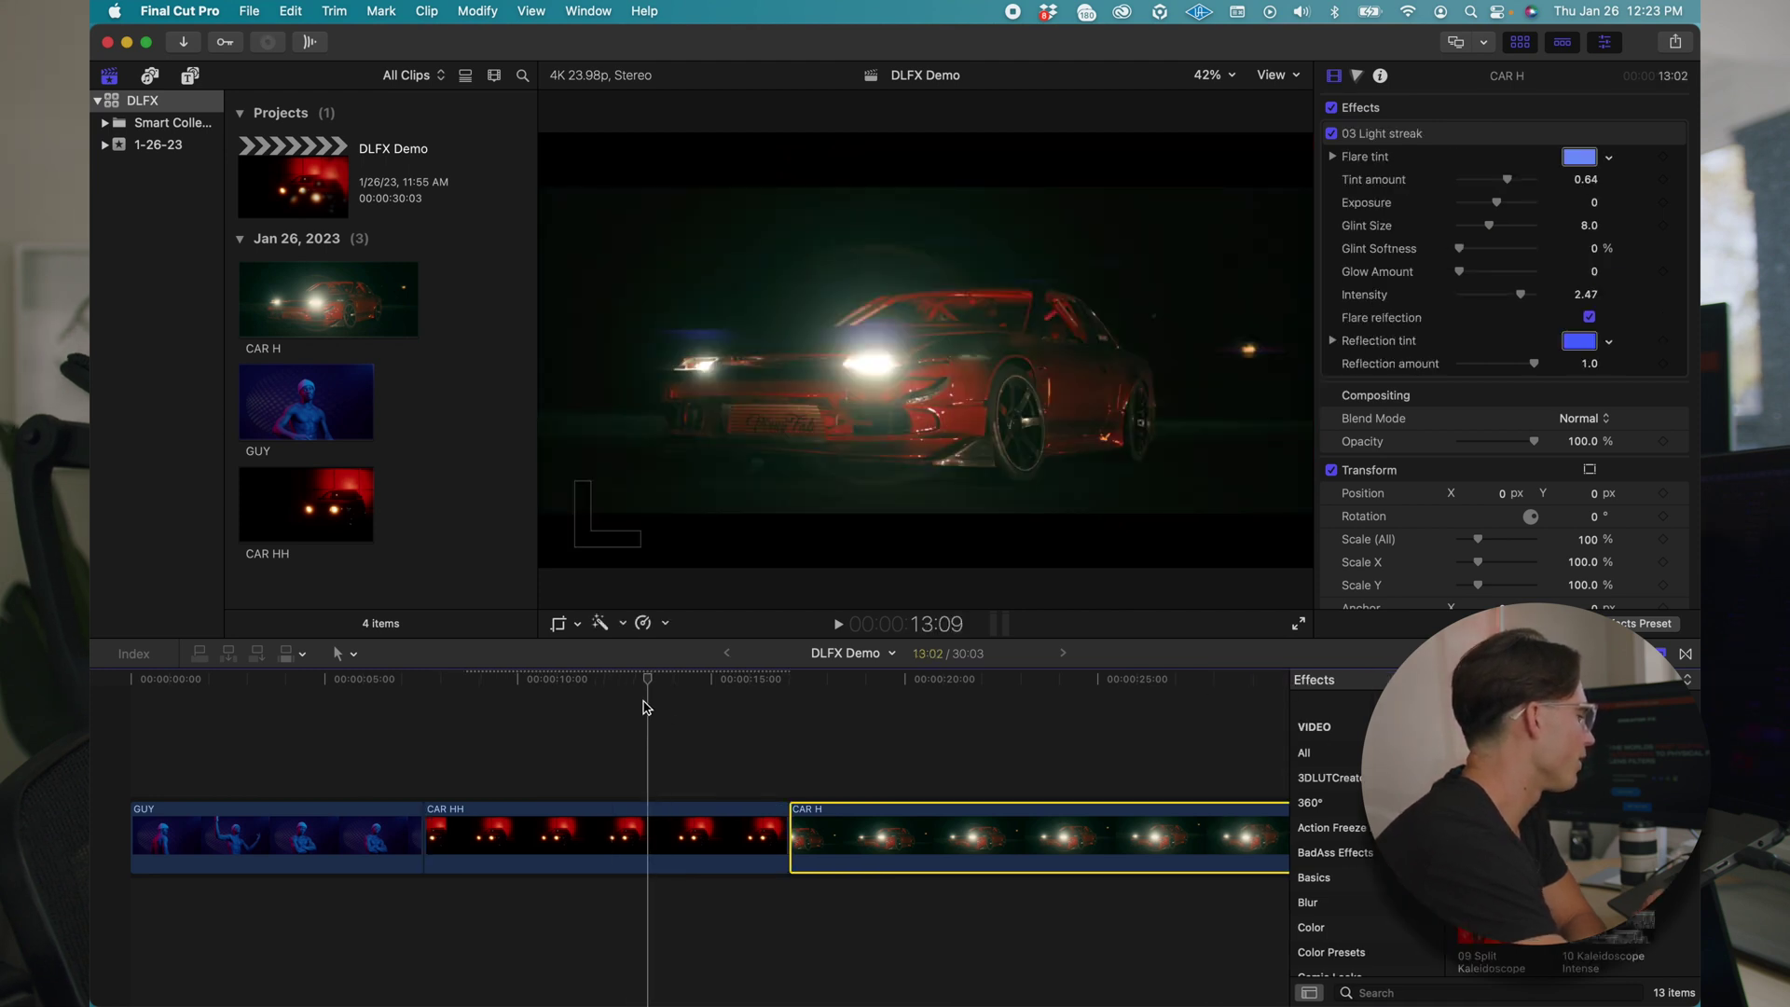
Toggle CAR HH's Split diopter and CAR H's Light streak off and on to compare.
click(639, 848)
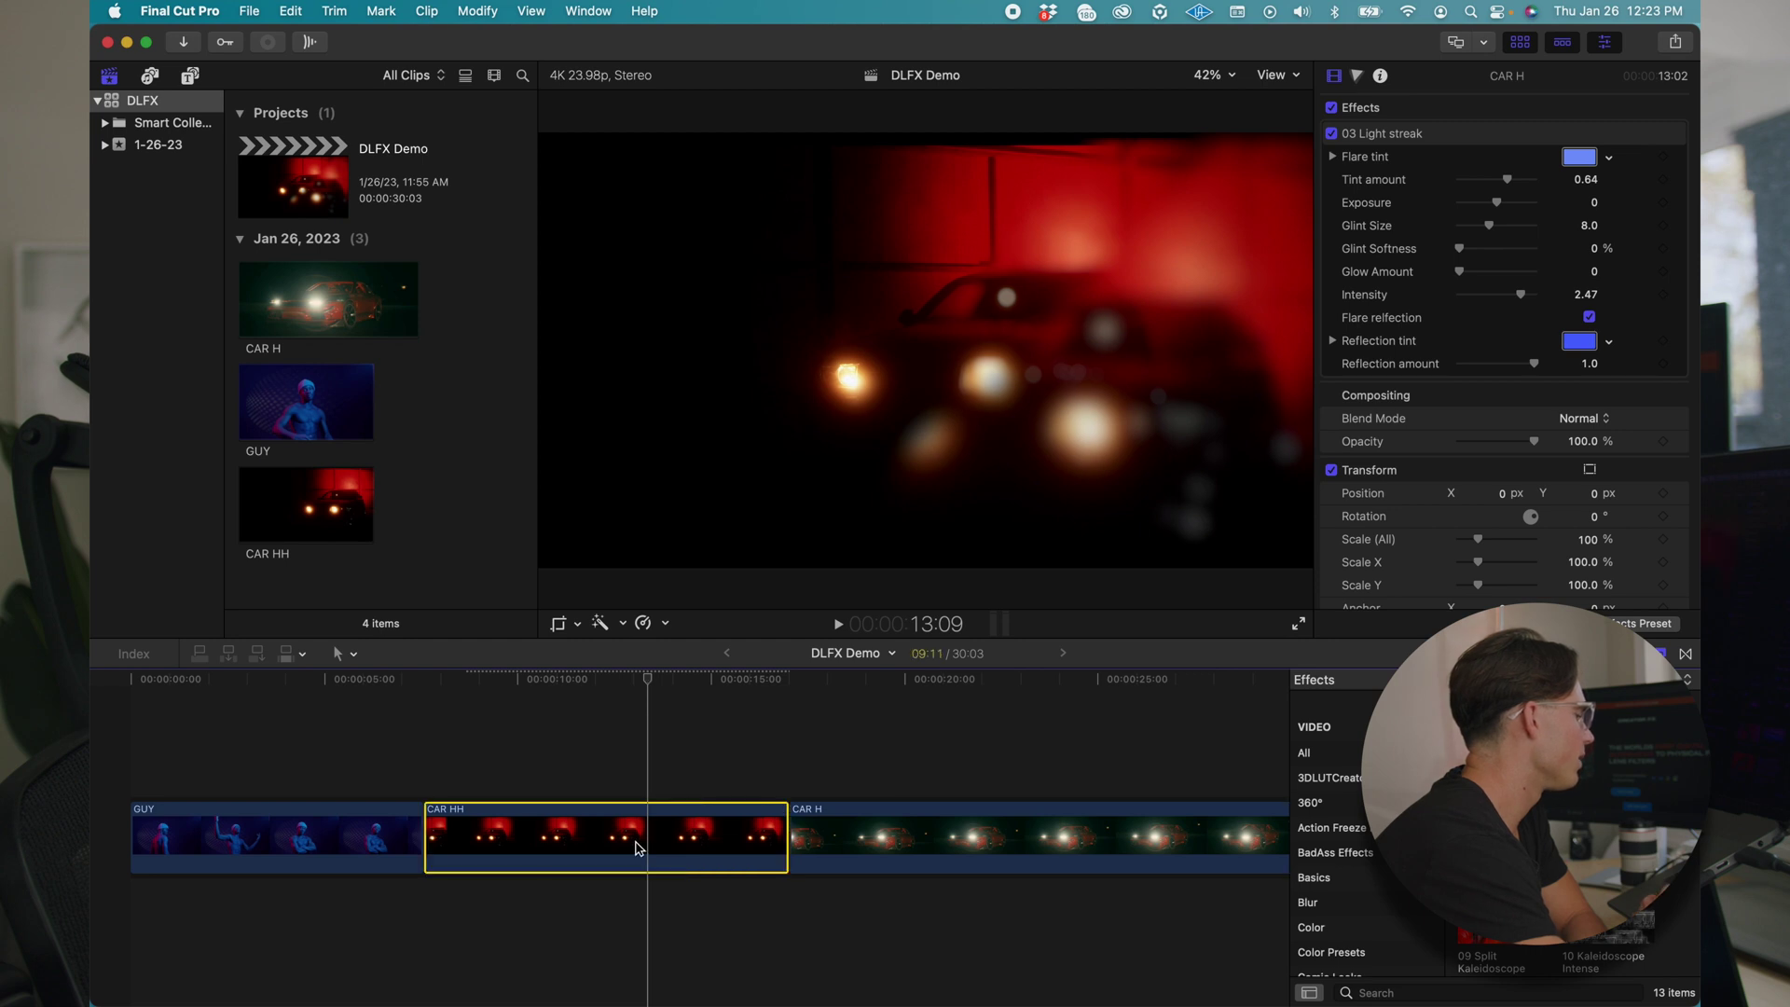
click(1333, 134)
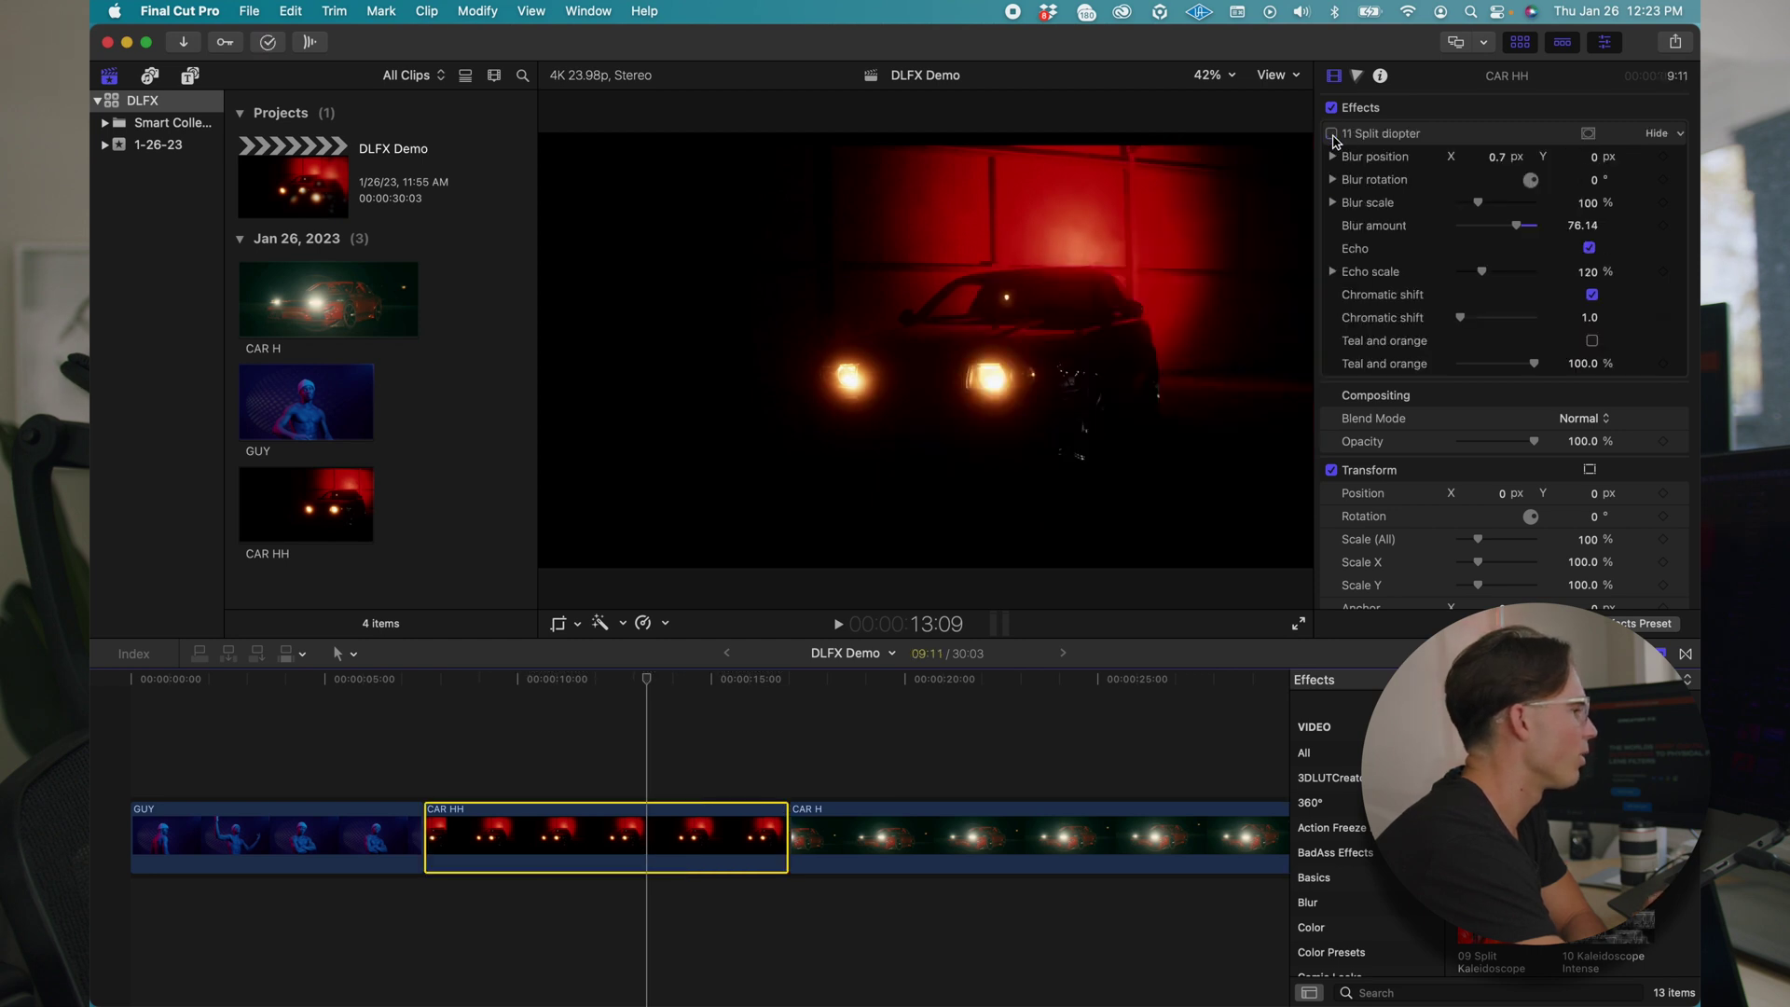
click(1332, 135)
click(933, 820)
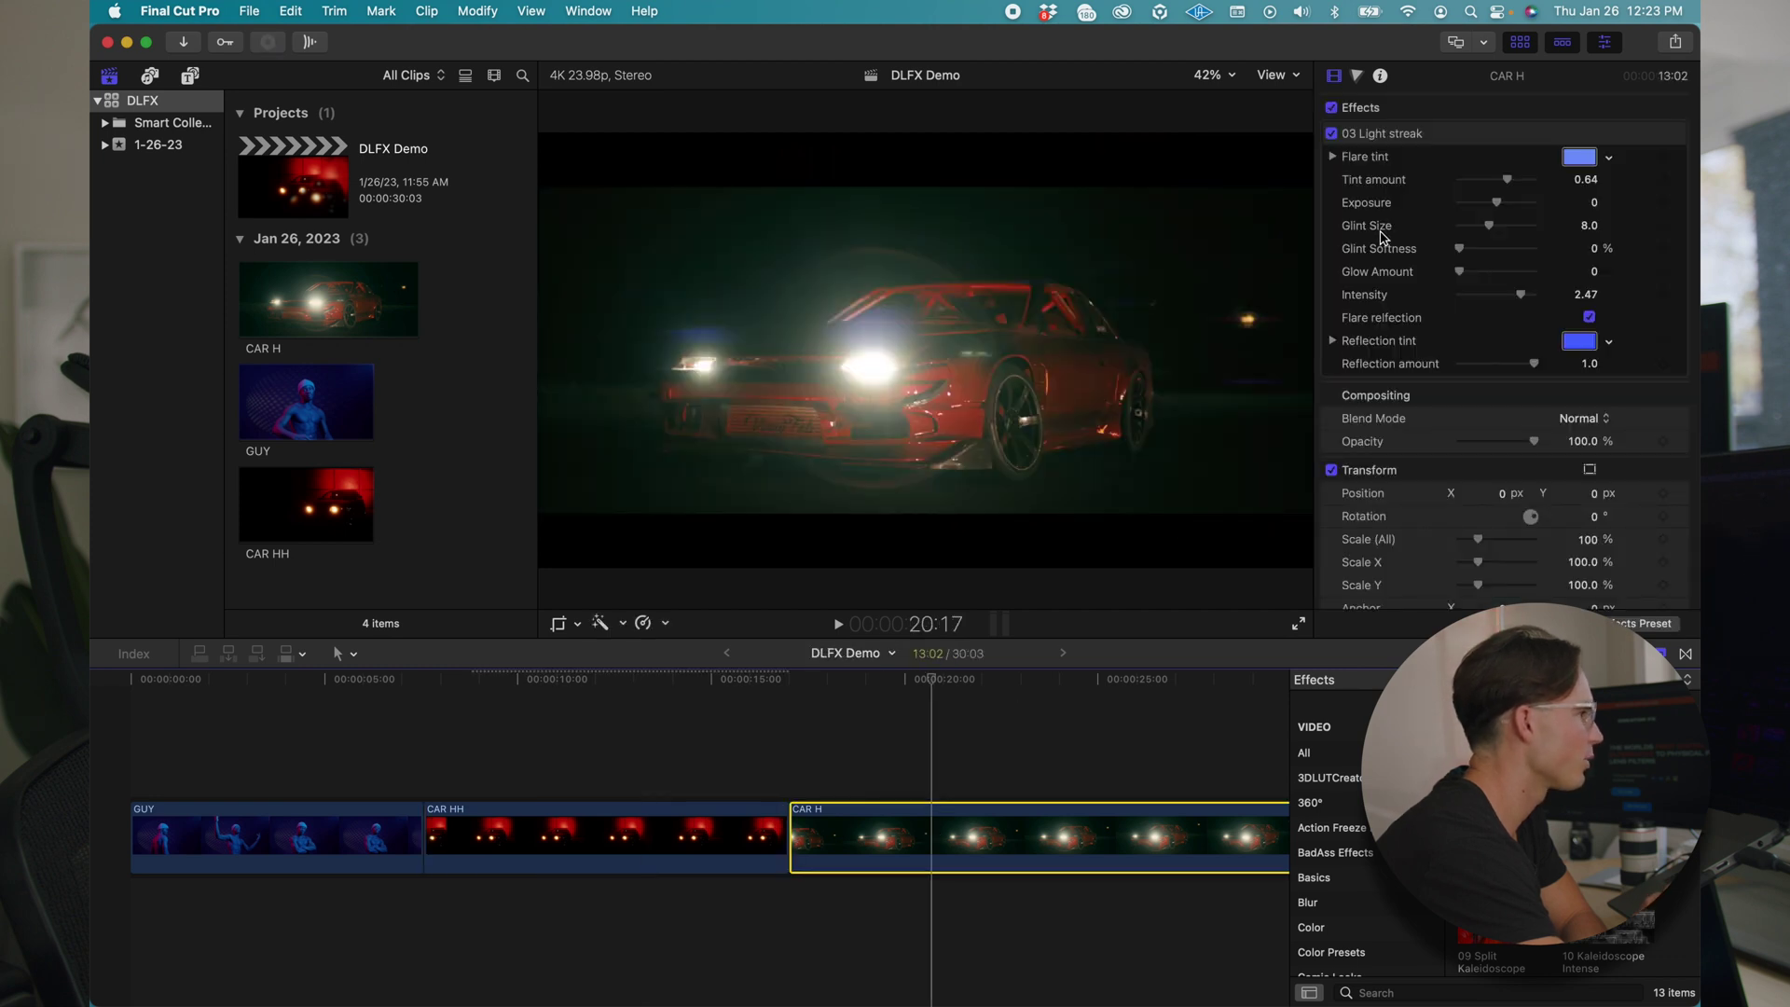
click(1332, 133)
click(1332, 133)
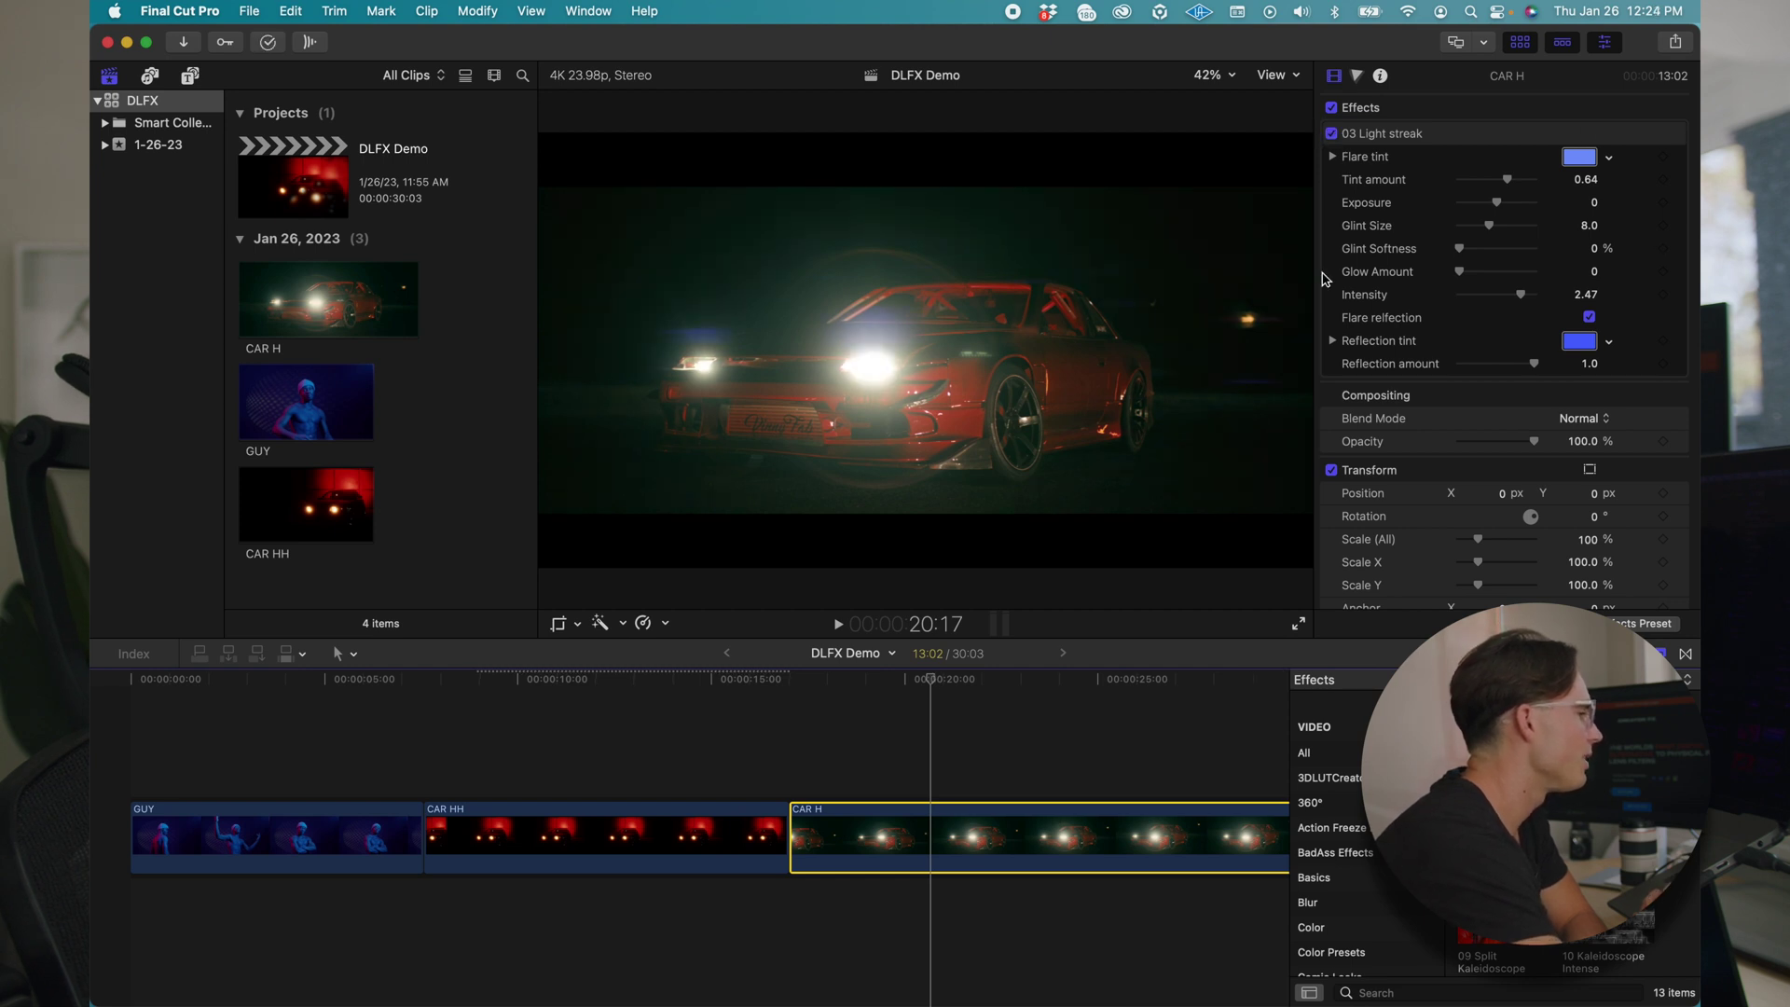
At about 22:10, set the Light streak's Tint amount to 0.91 and Glint Size to 17.0.
click(964, 679)
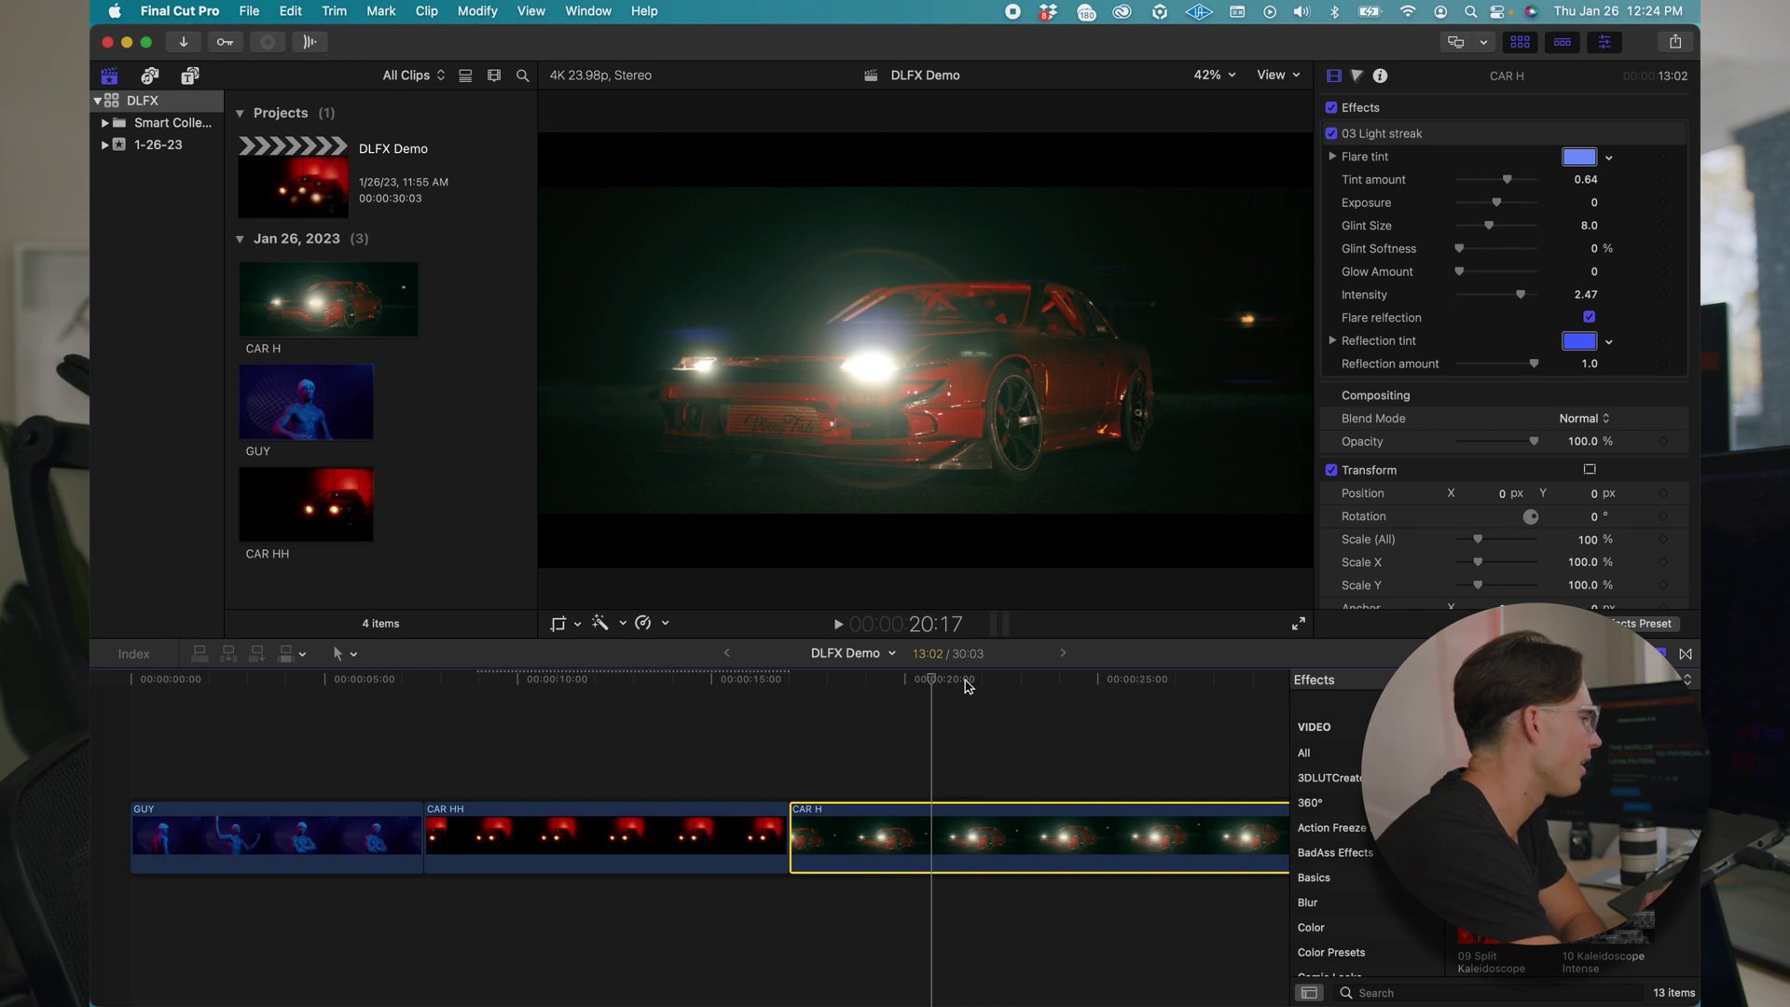
drag(991, 684, 998, 685)
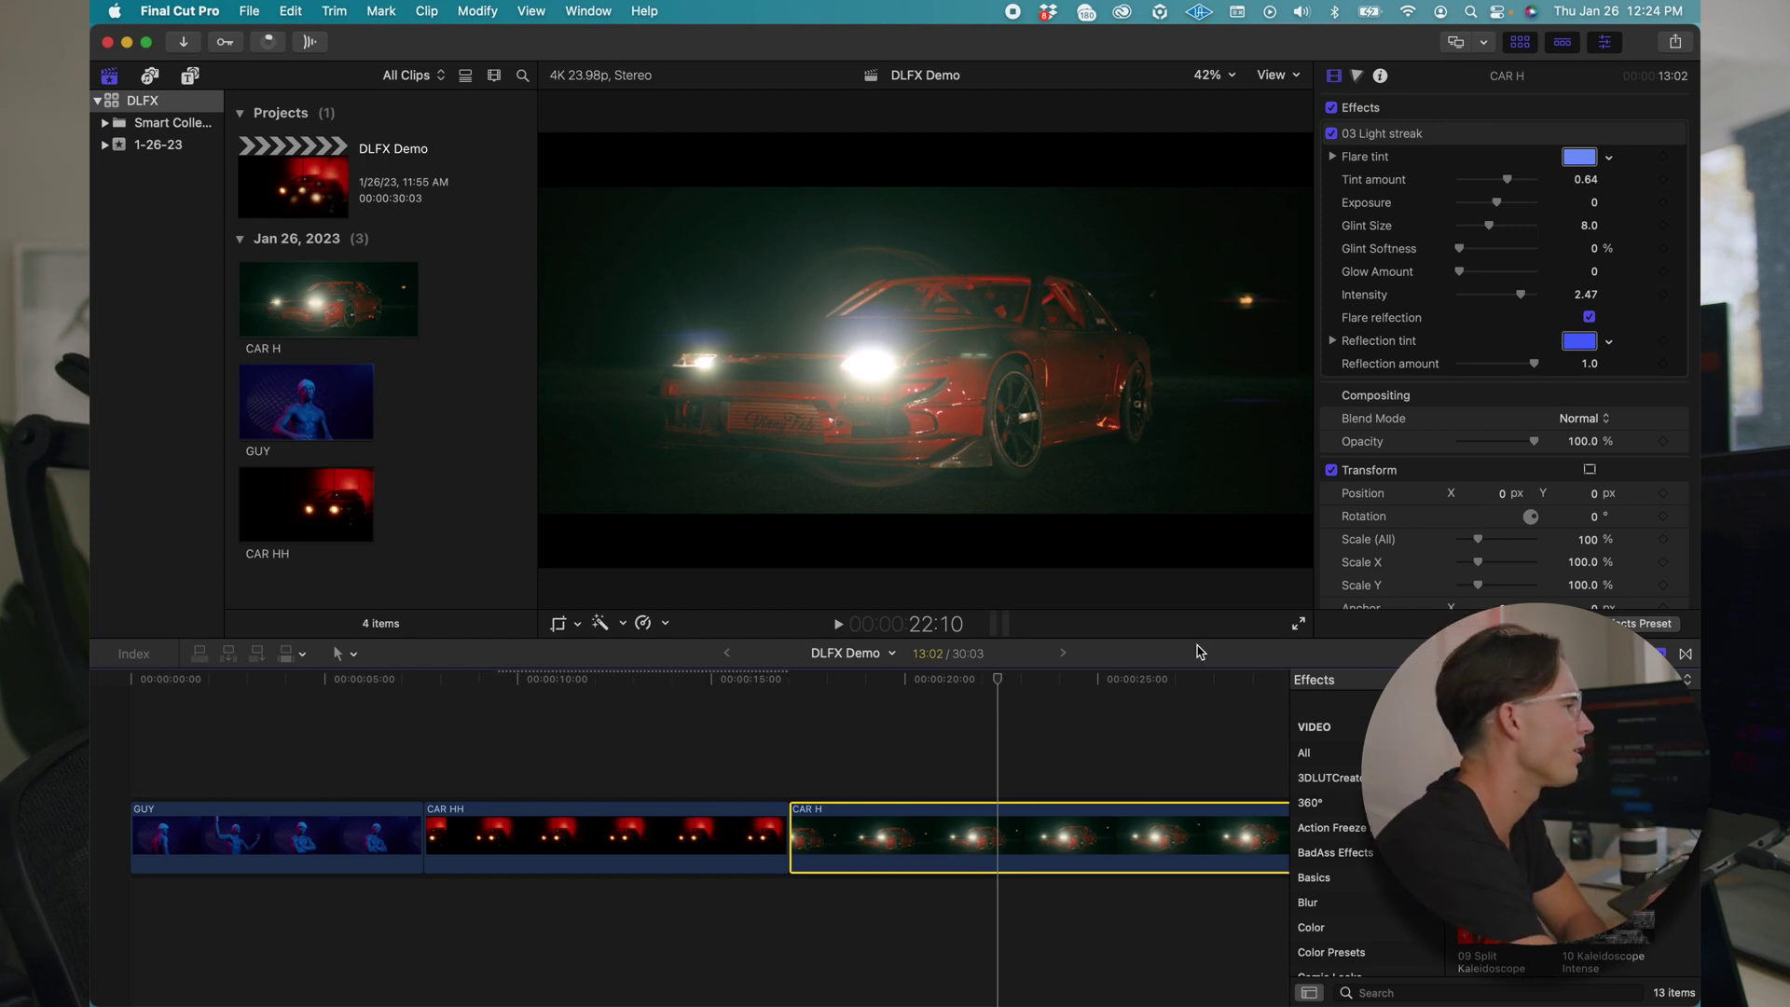
drag(1511, 179, 1498, 180)
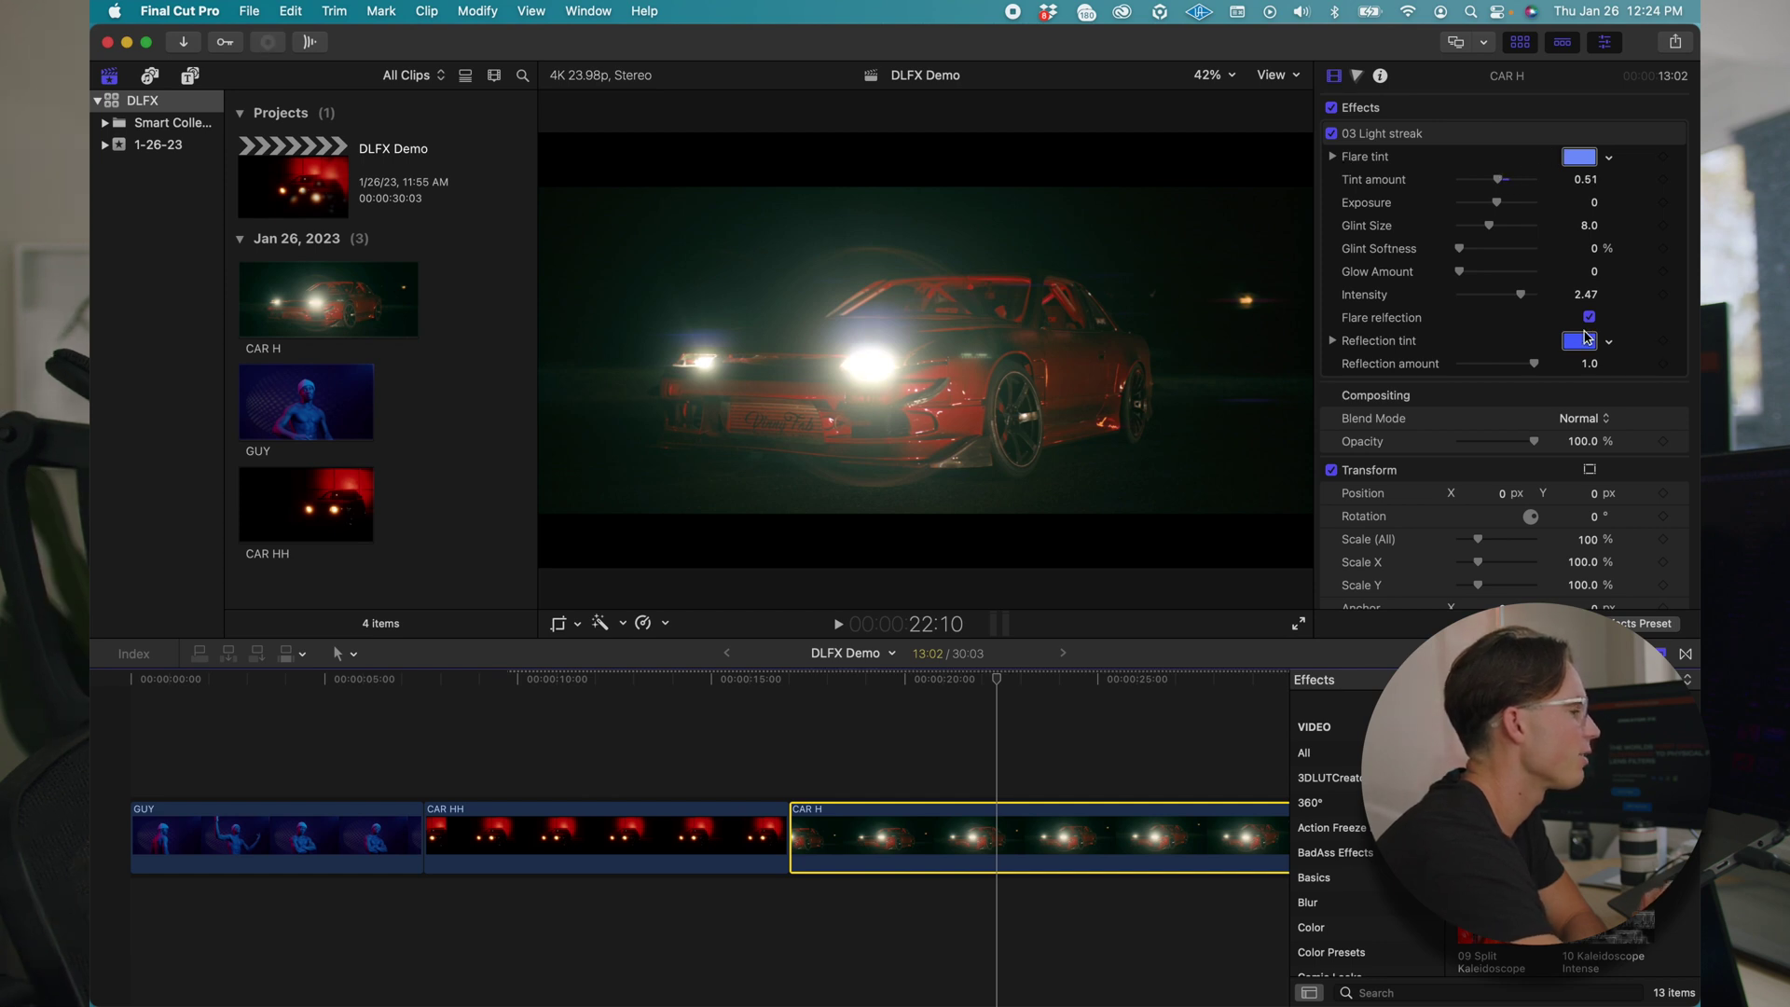
drag(1500, 180, 1523, 225)
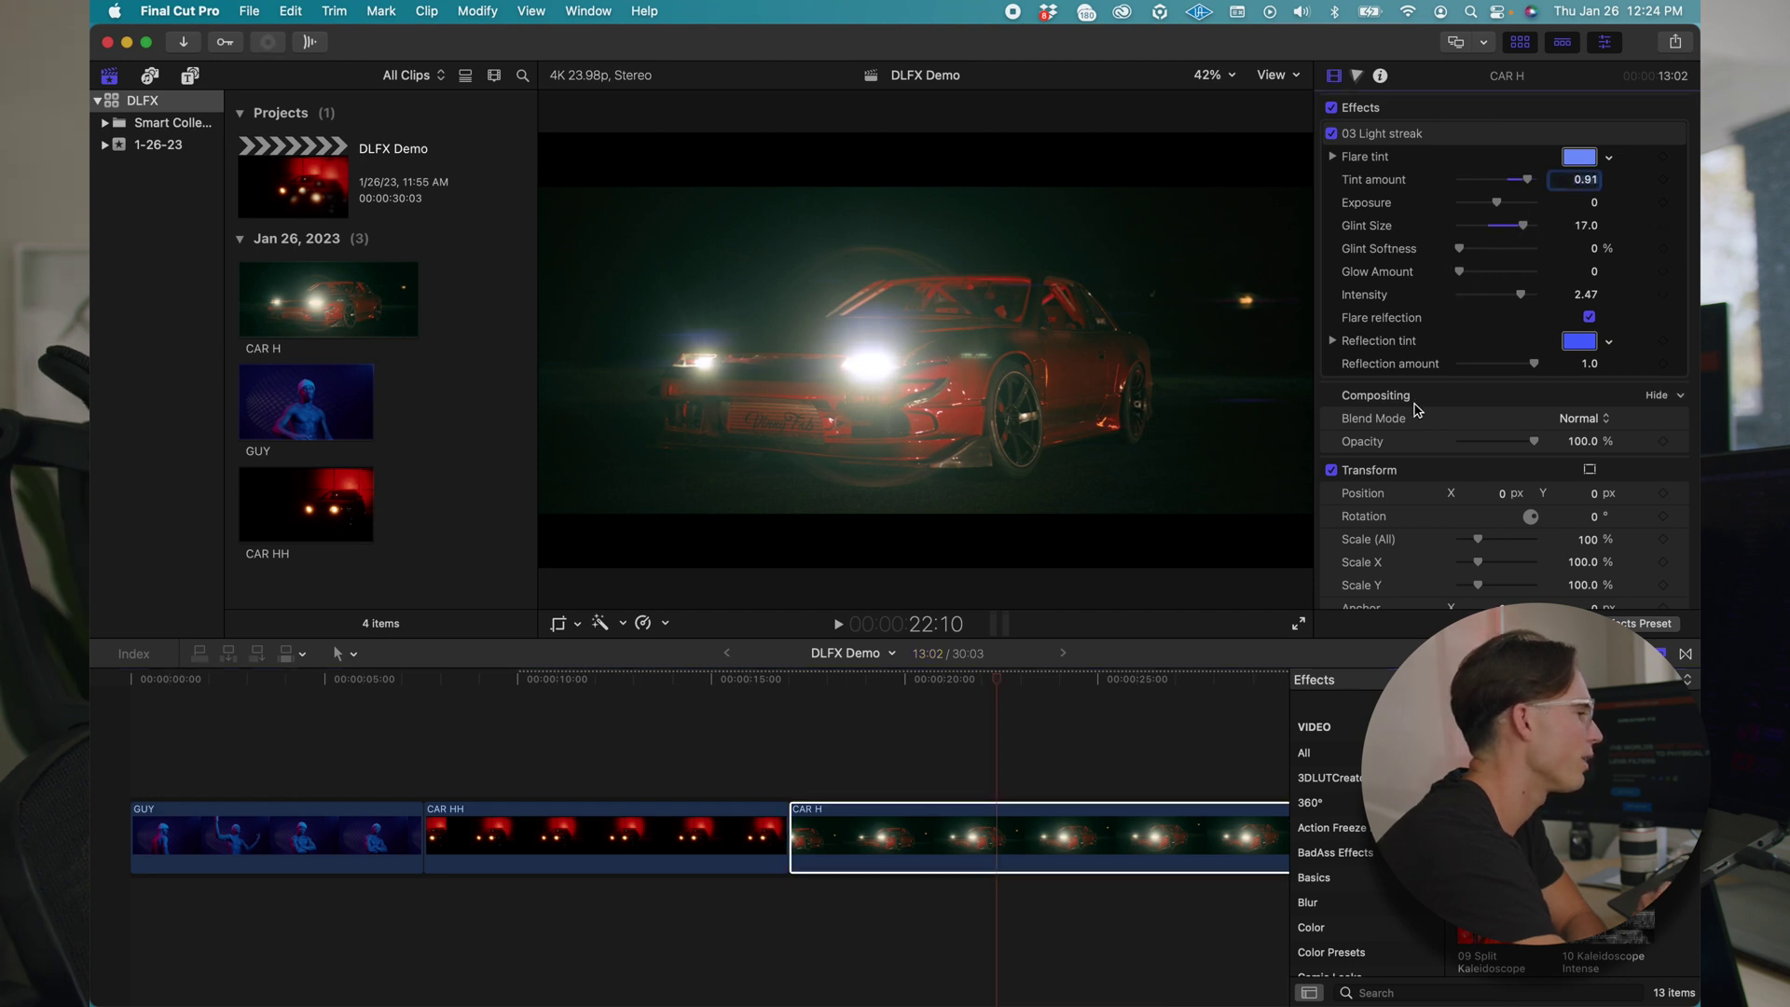
click(1019, 740)
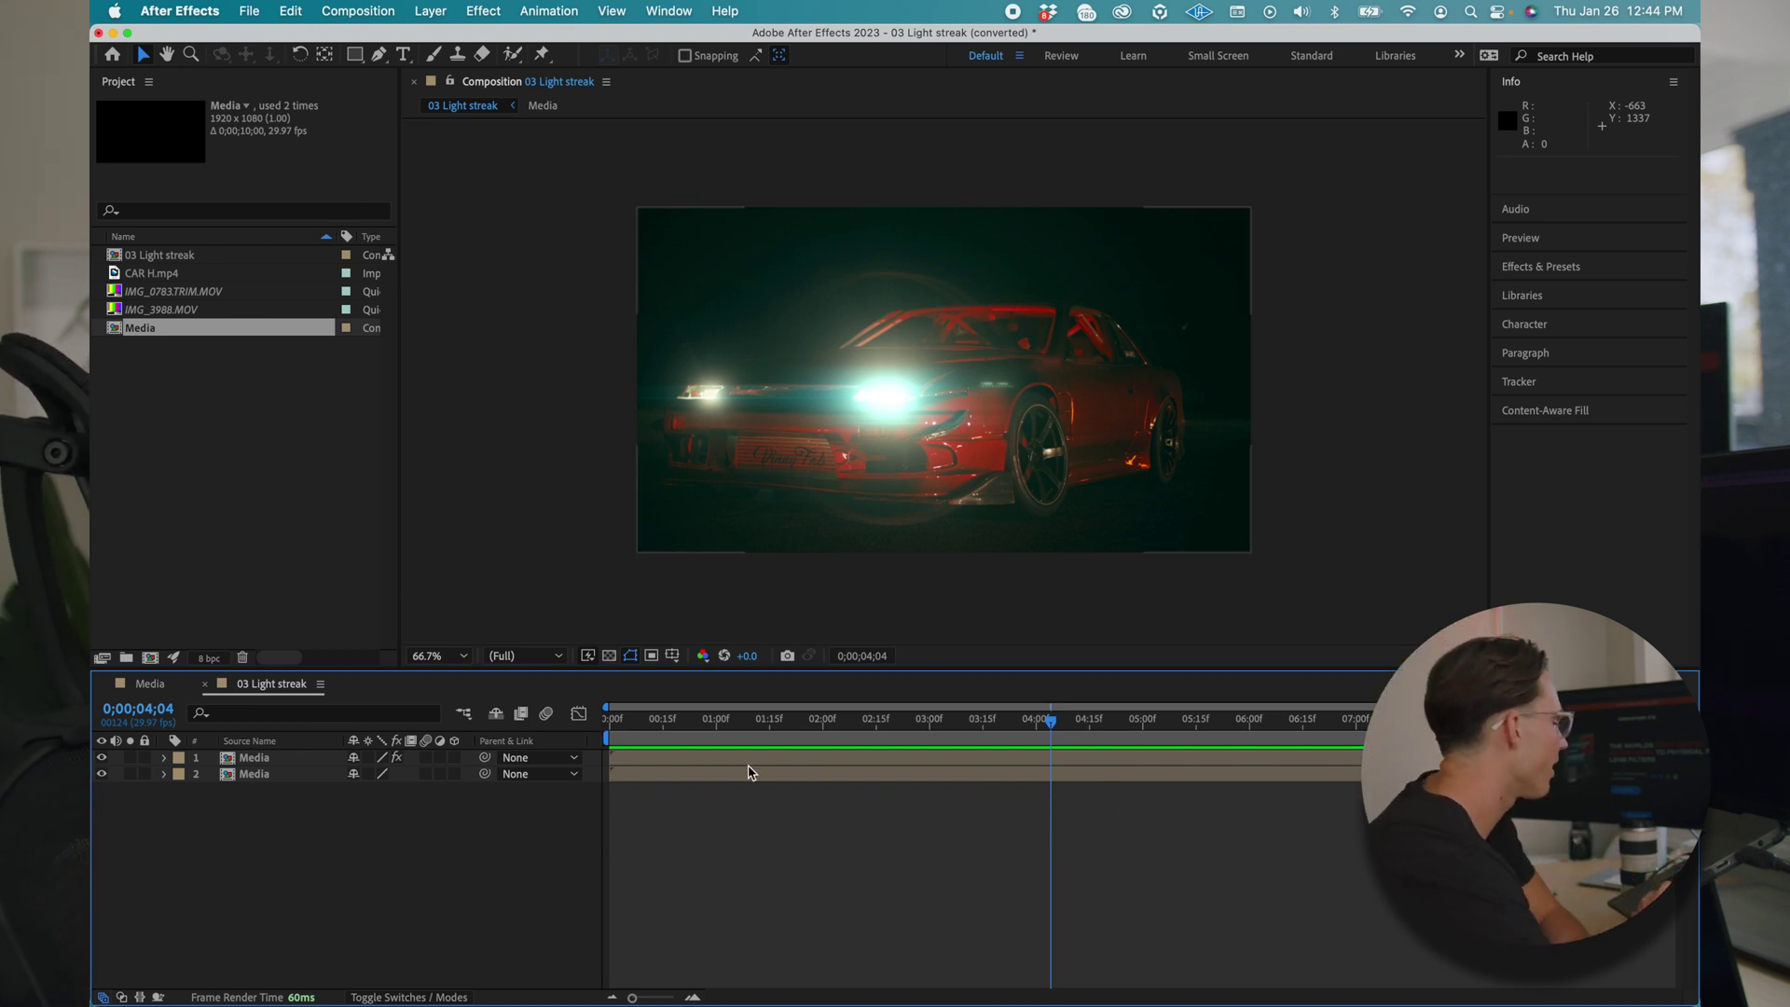
drag(1051, 726, 1111, 760)
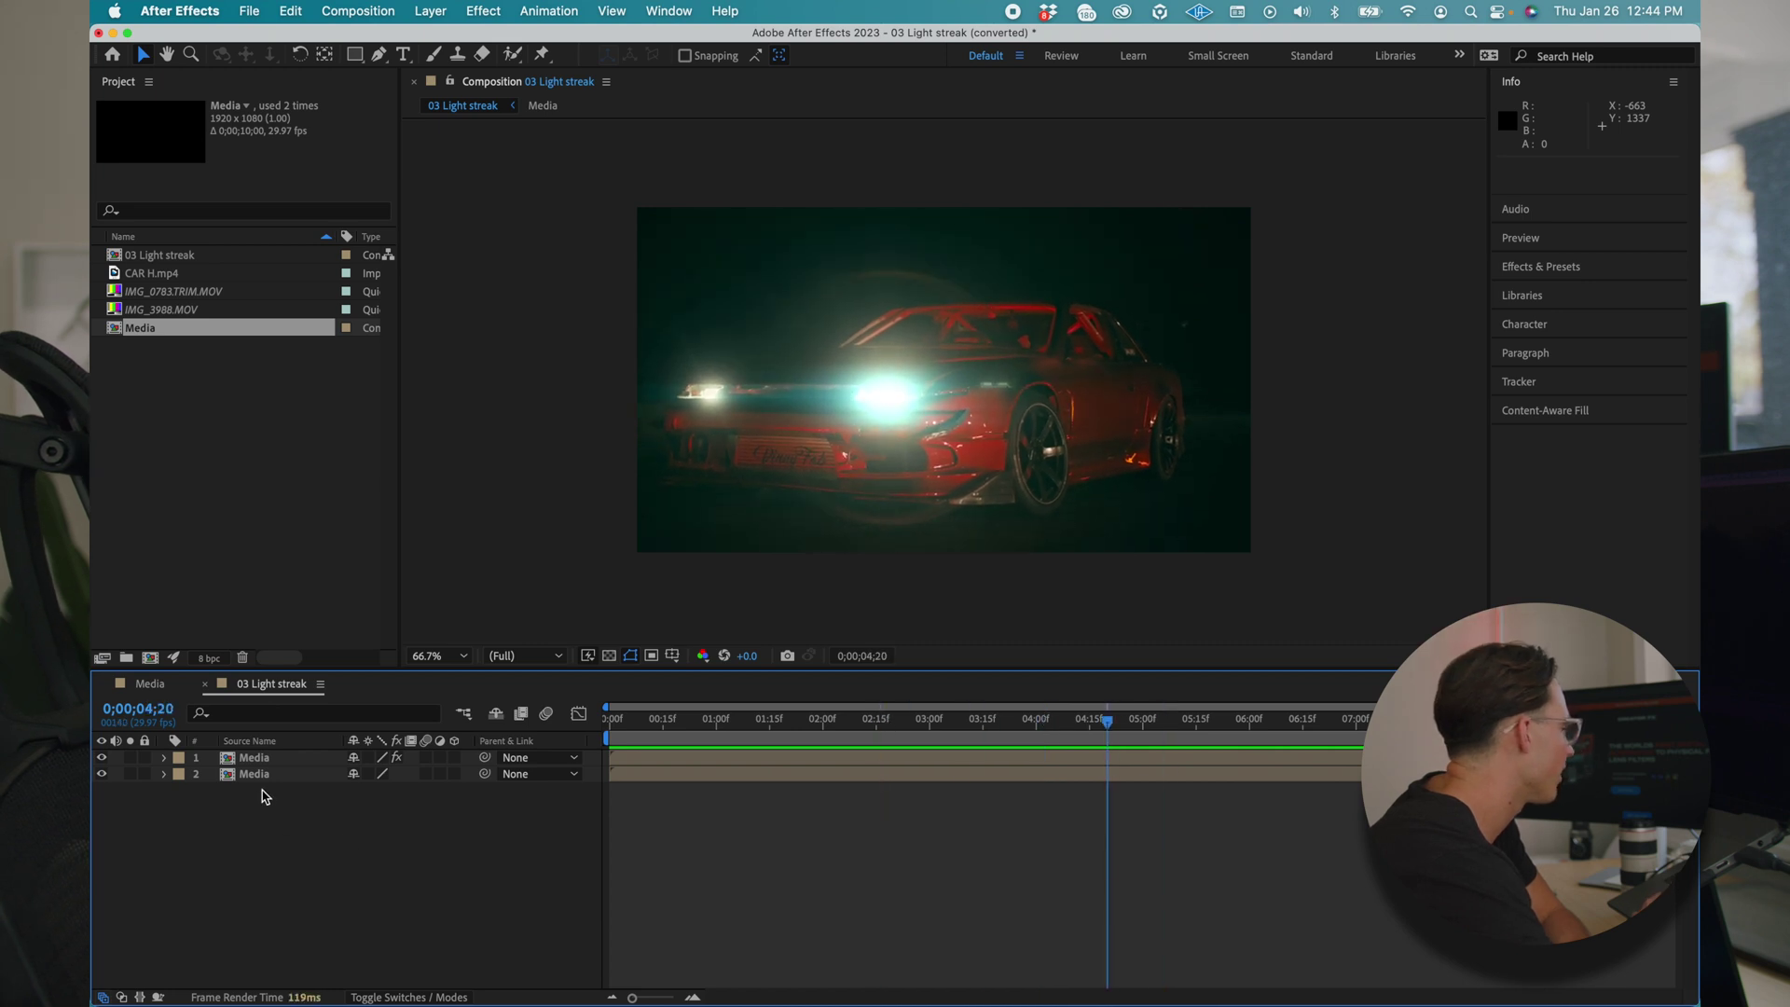
click(254, 759)
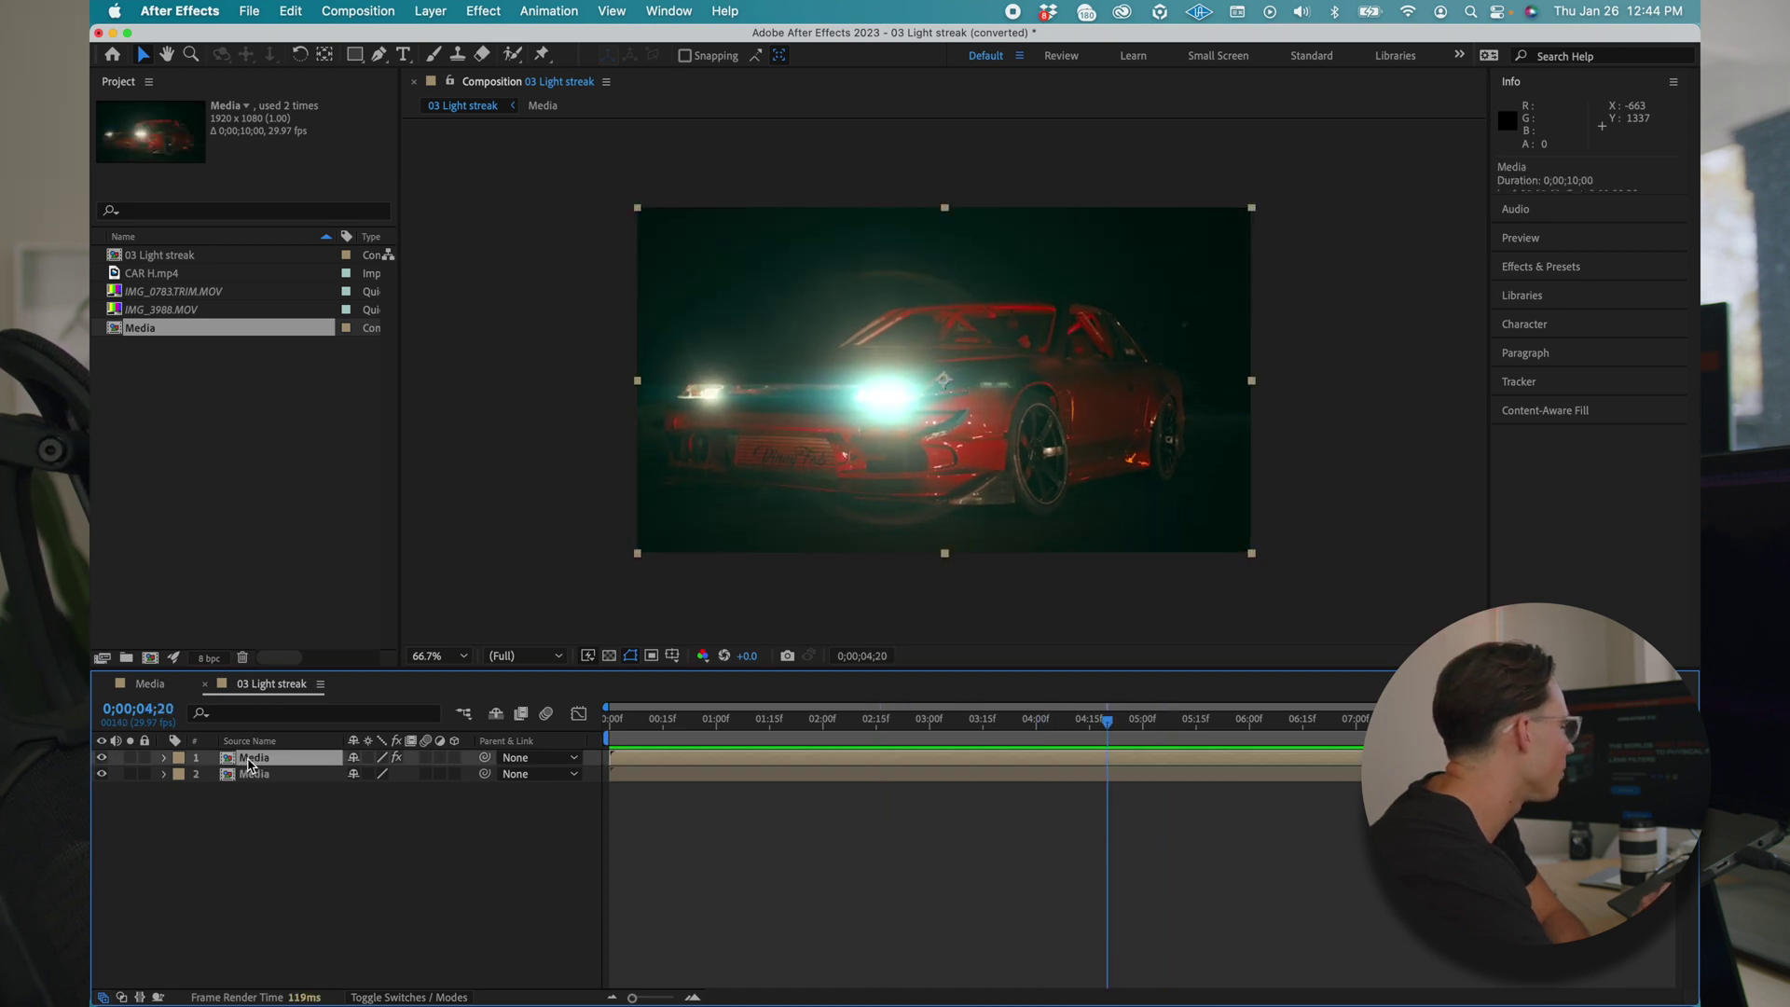
double_click(251, 760)
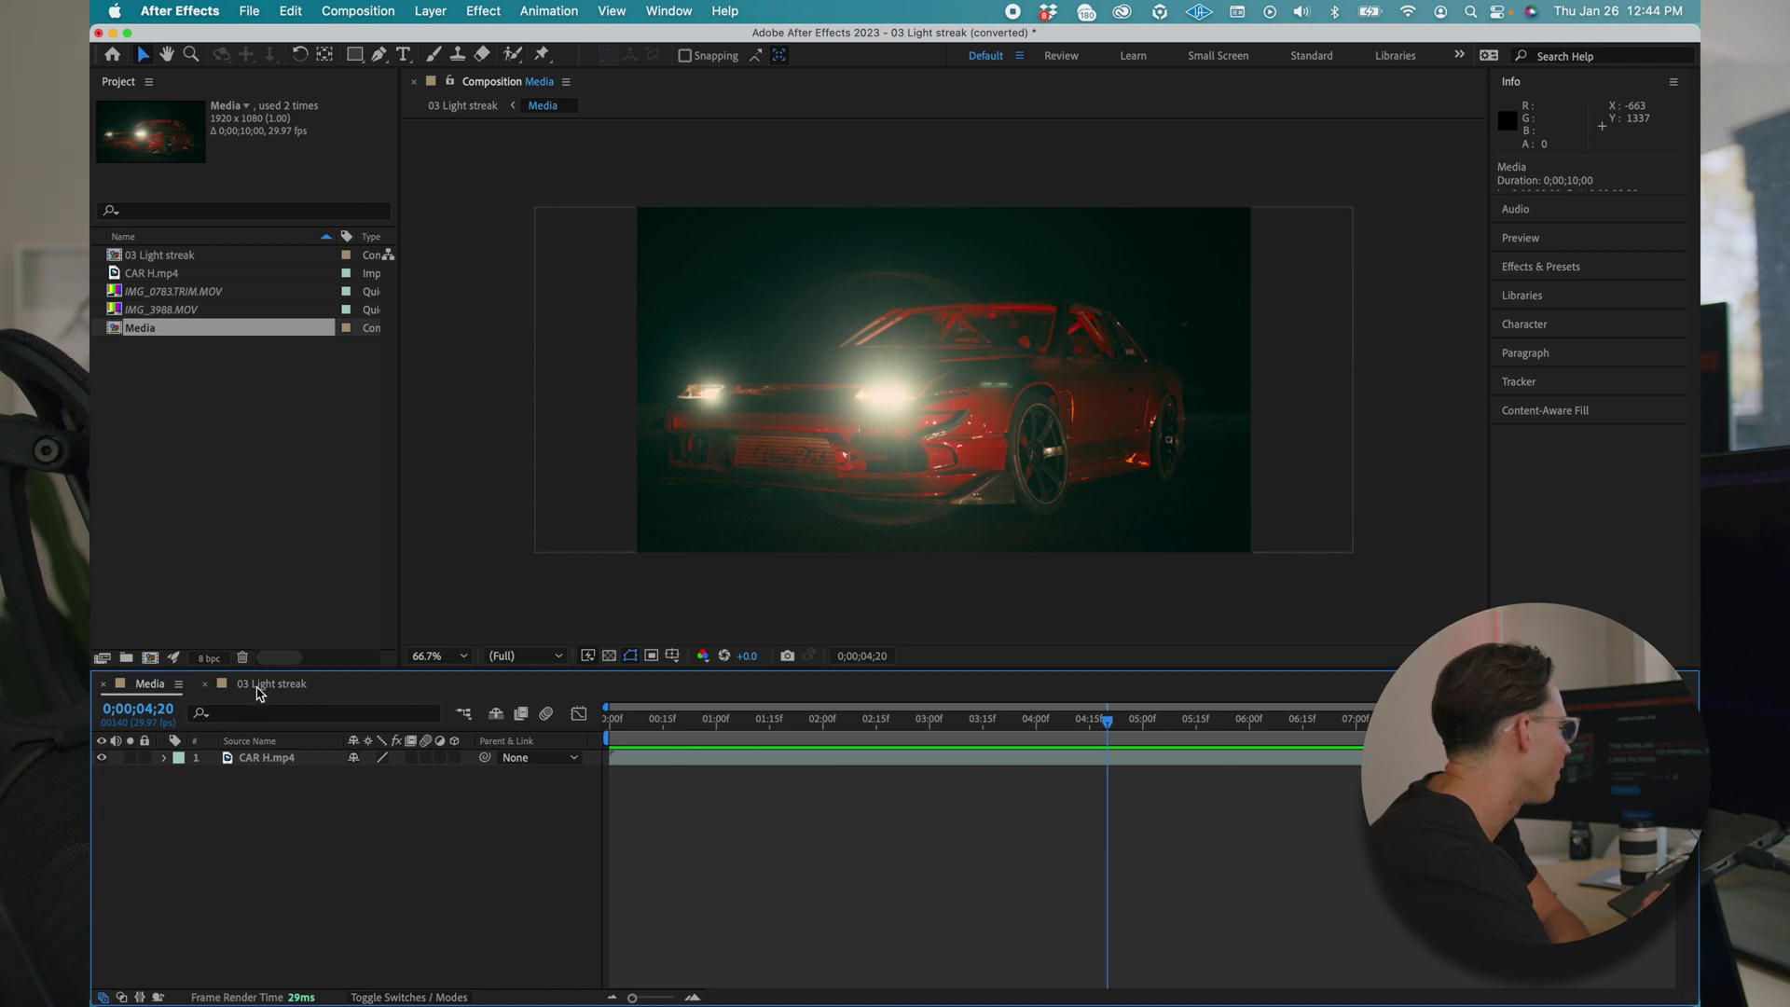
click(245, 760)
click(259, 812)
Show the Media layer's Glow effect: threshold 63.7%, radius 628.0, intensity 1.1.
click(265, 689)
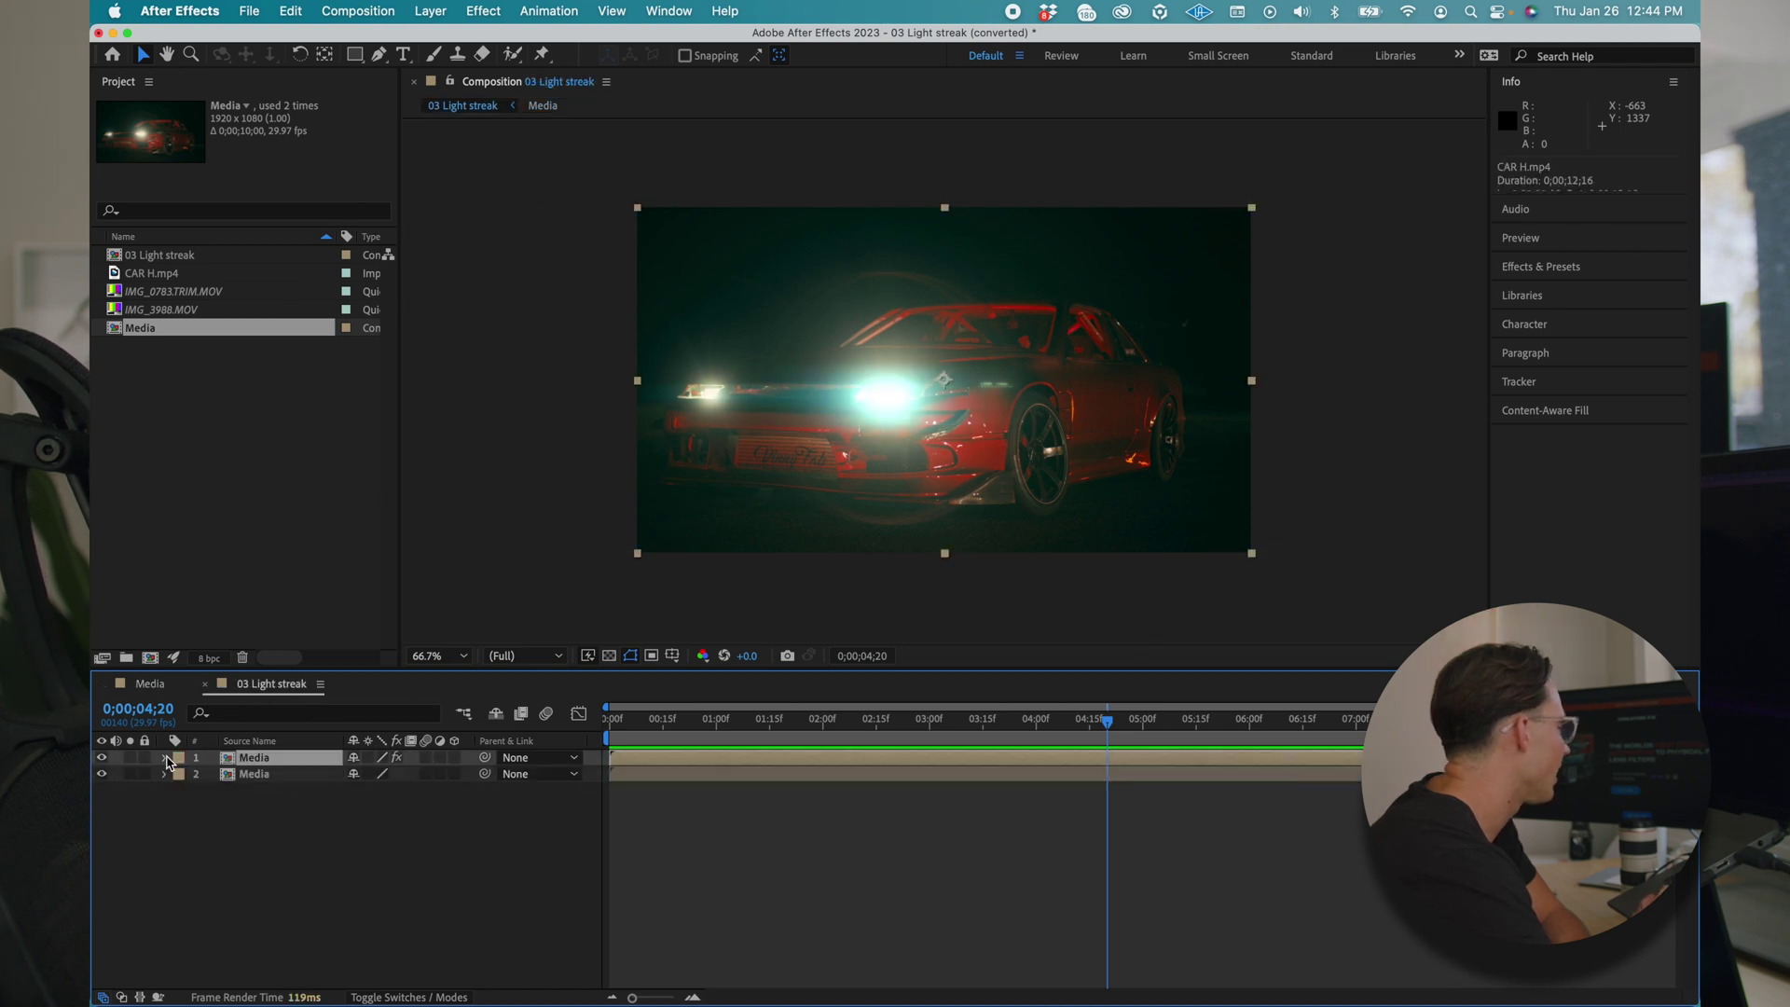
key(e)
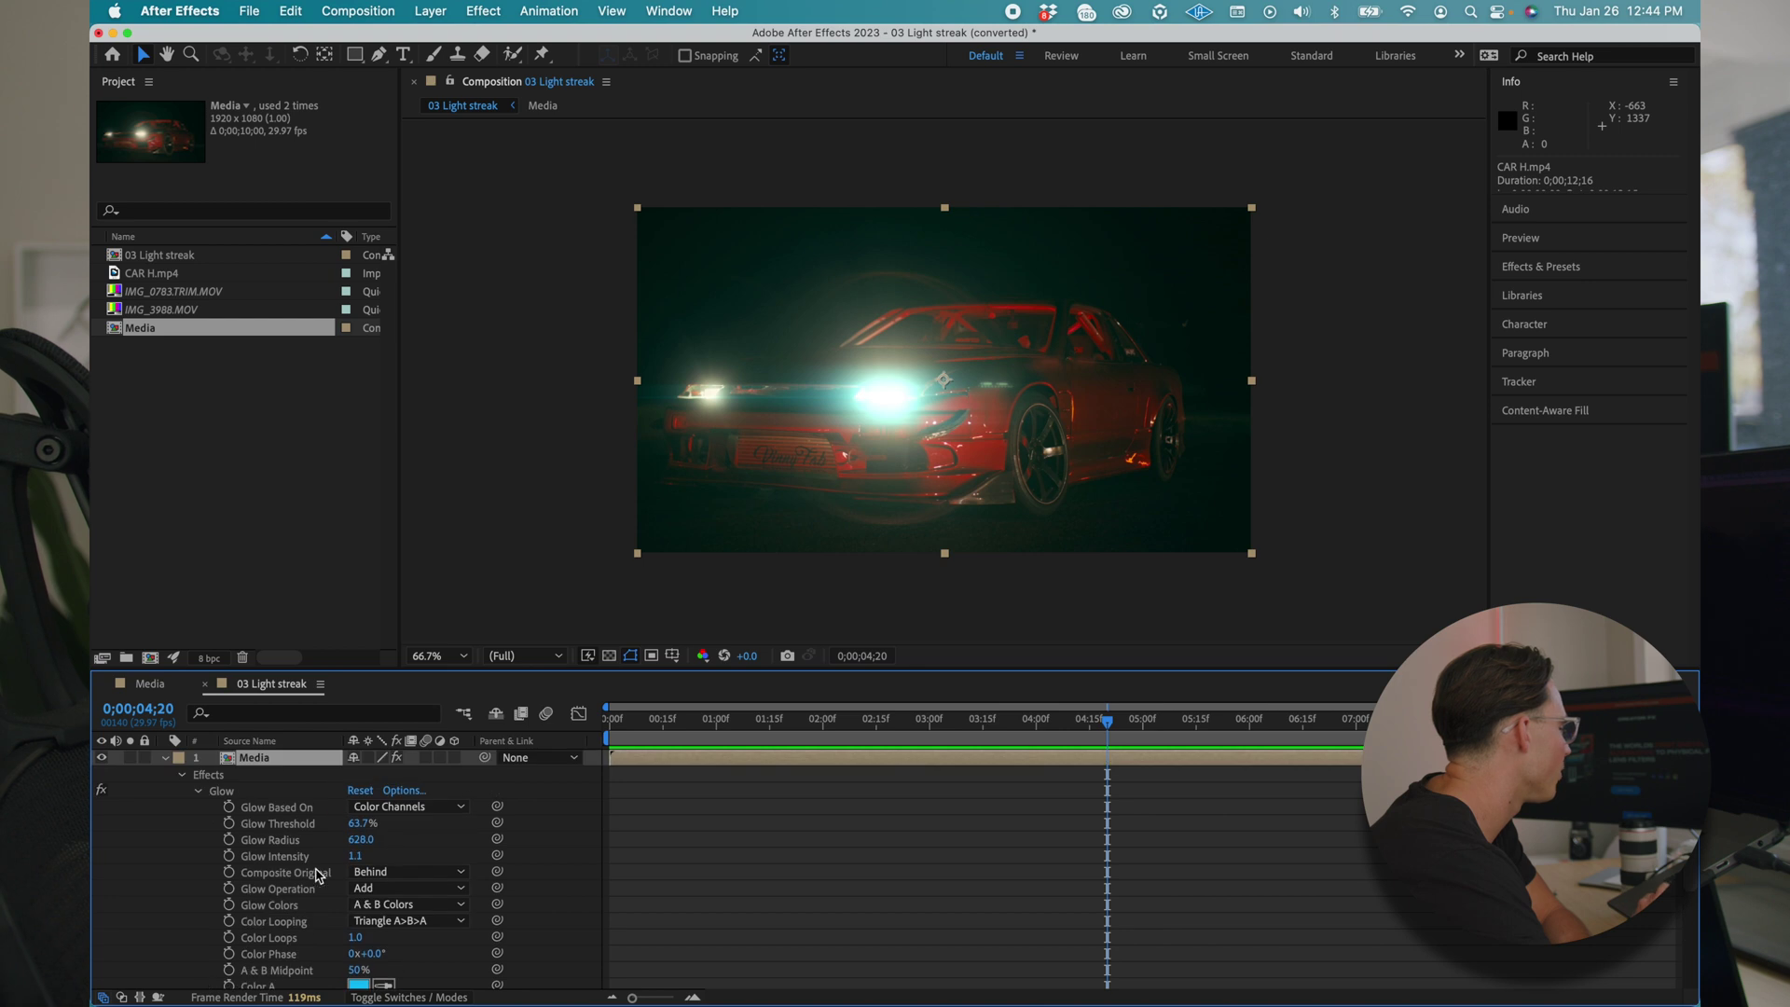
scroll(311, 830, down, 5)
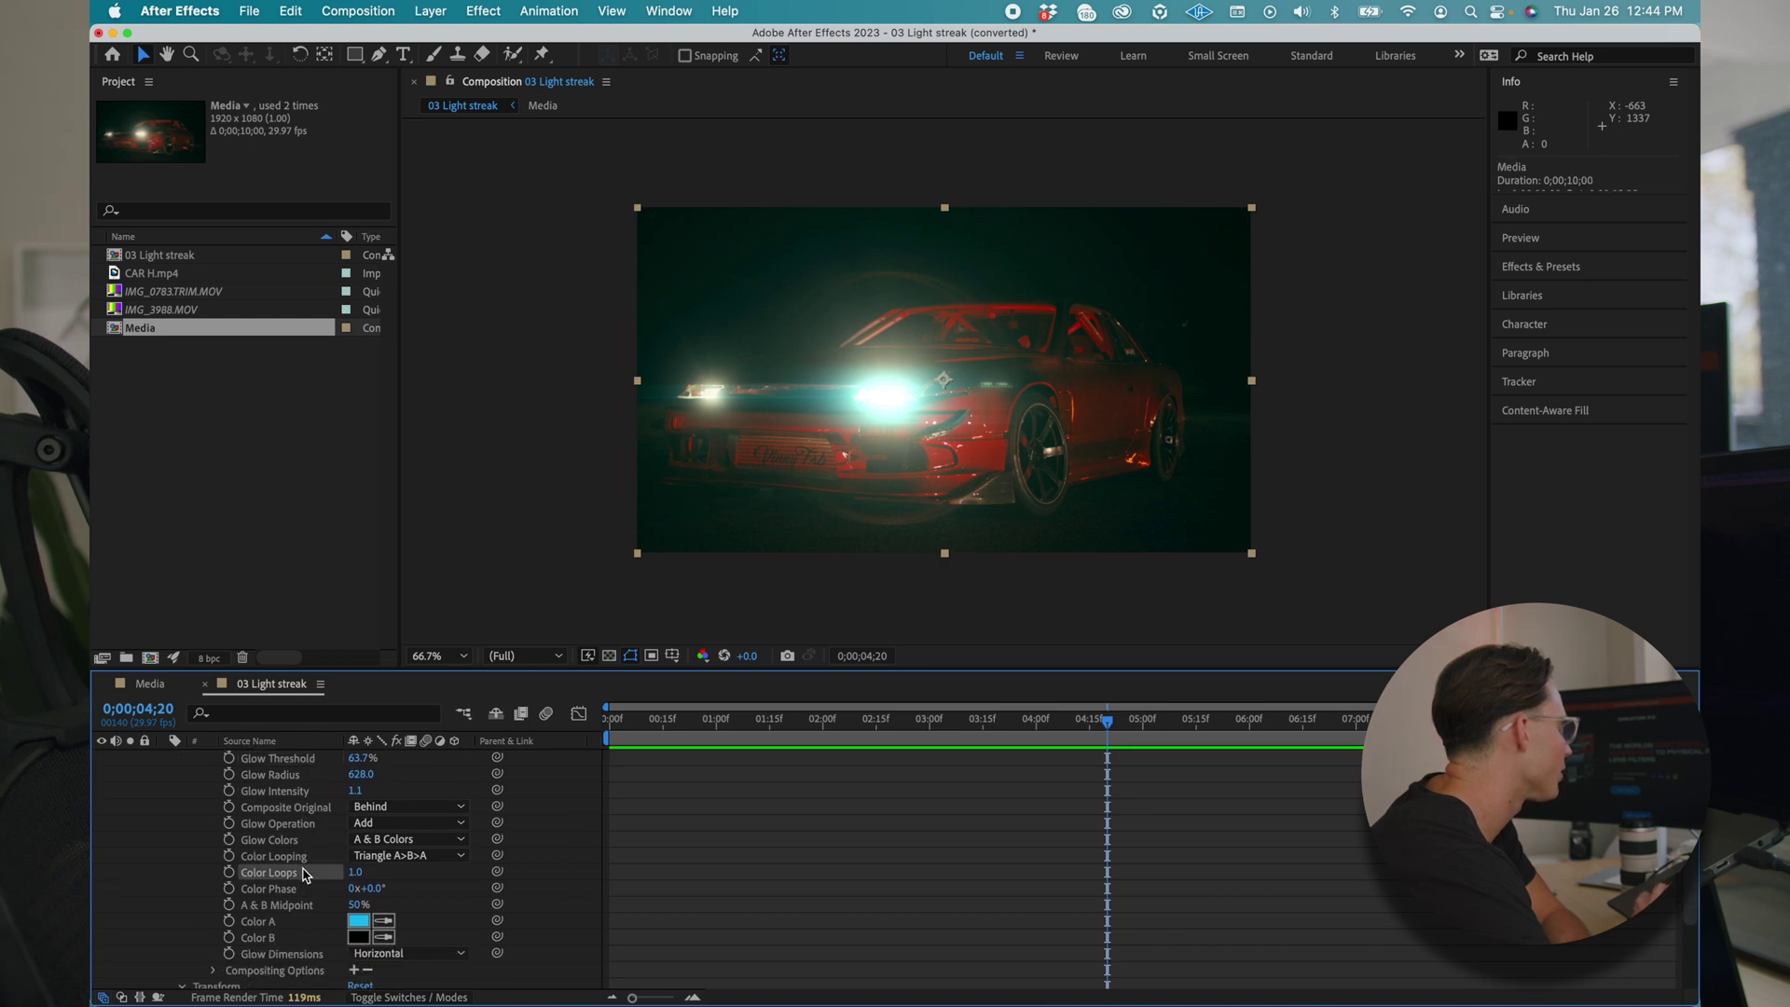
scroll(293, 858, up, 5)
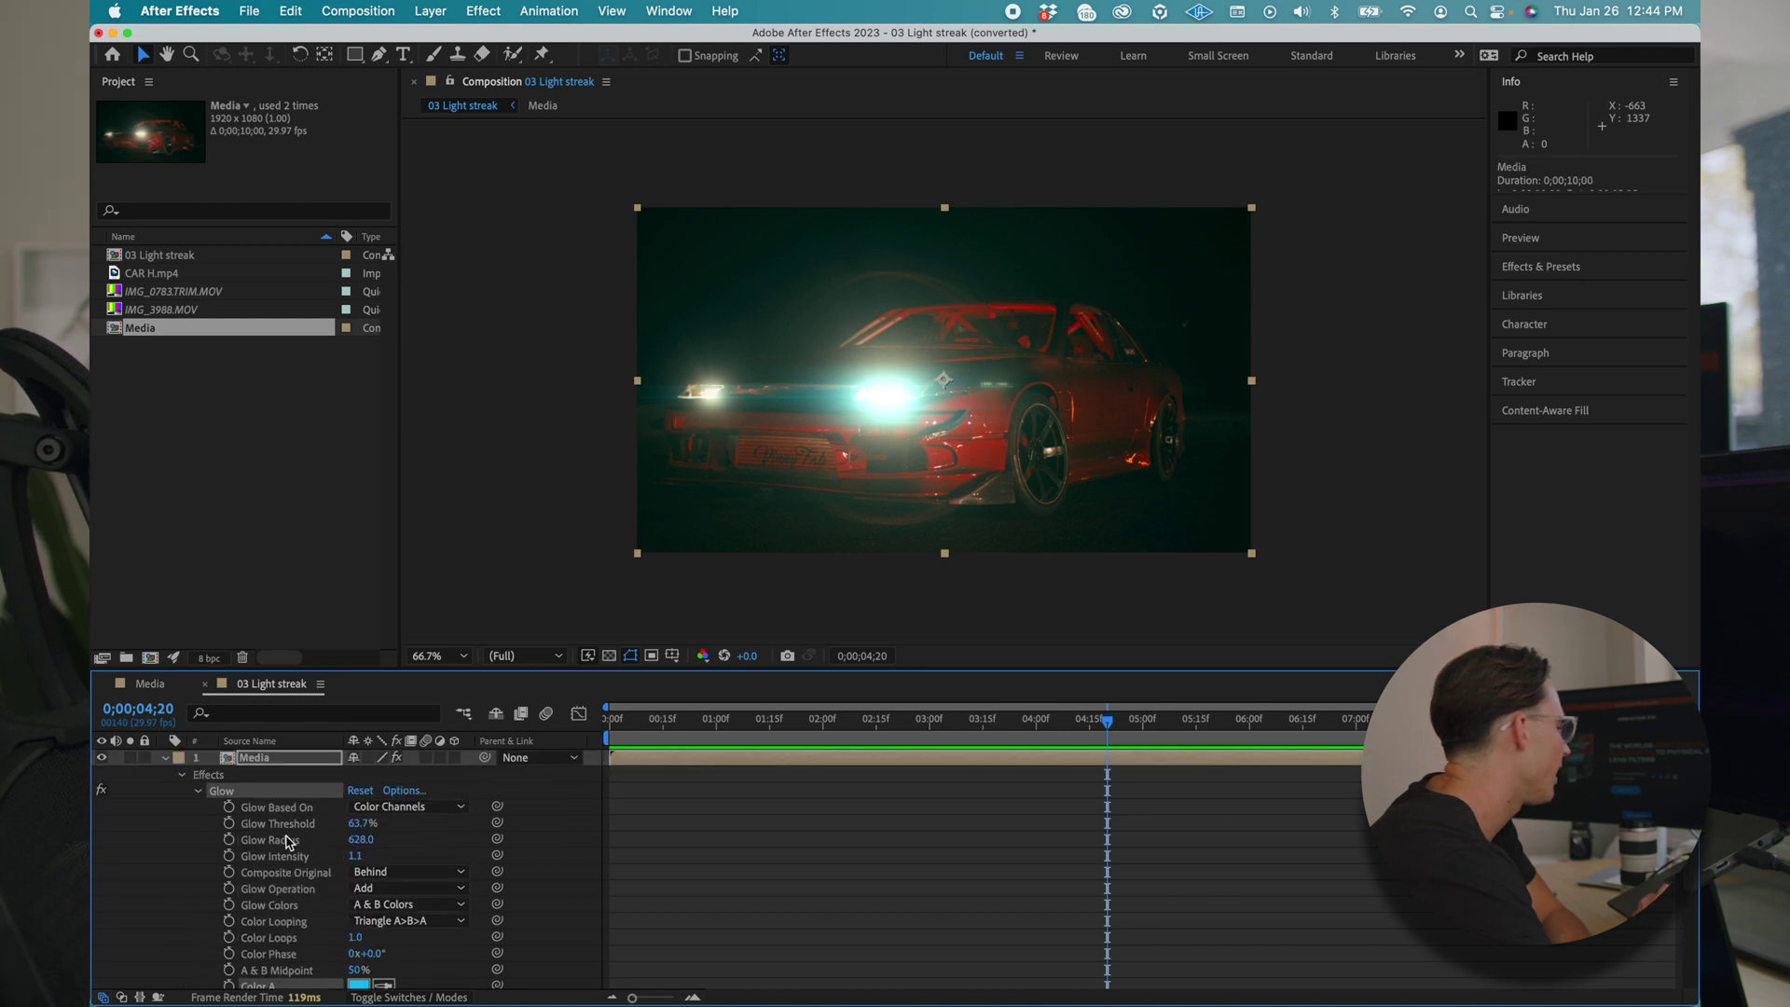
click(286, 828)
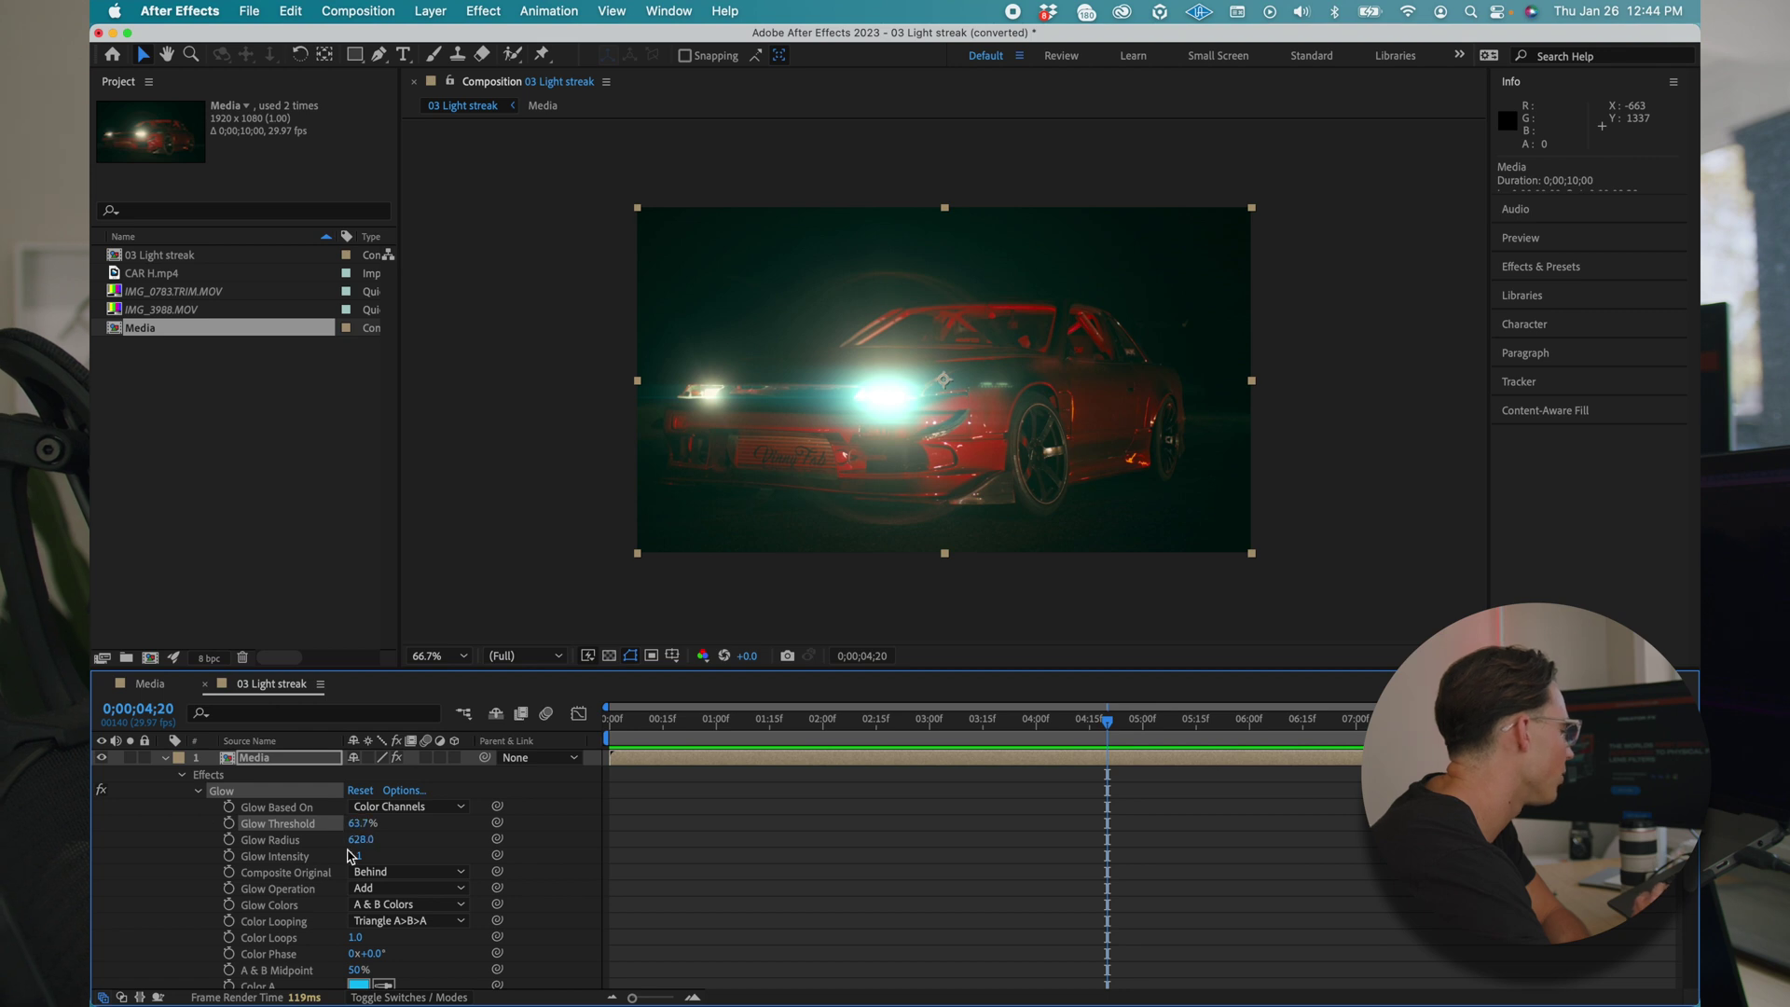
scroll(351, 854, down, 3)
scroll(362, 896, down, 1)
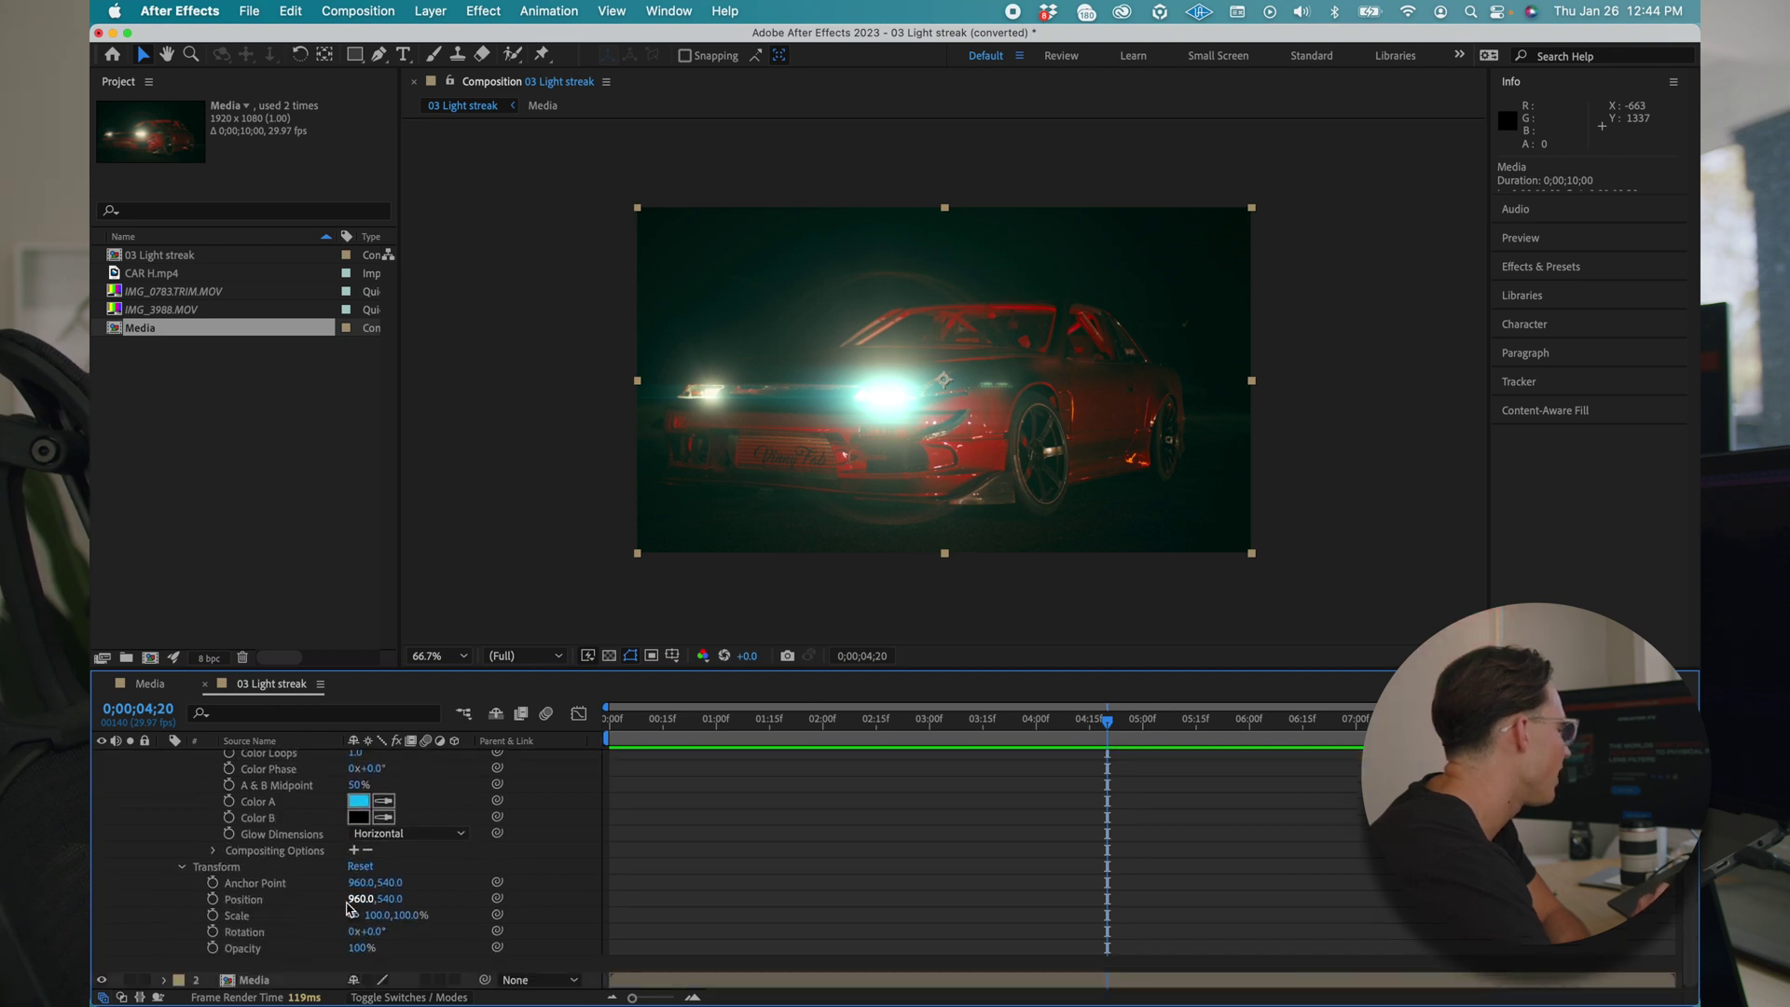
scroll(331, 834, up, 3)
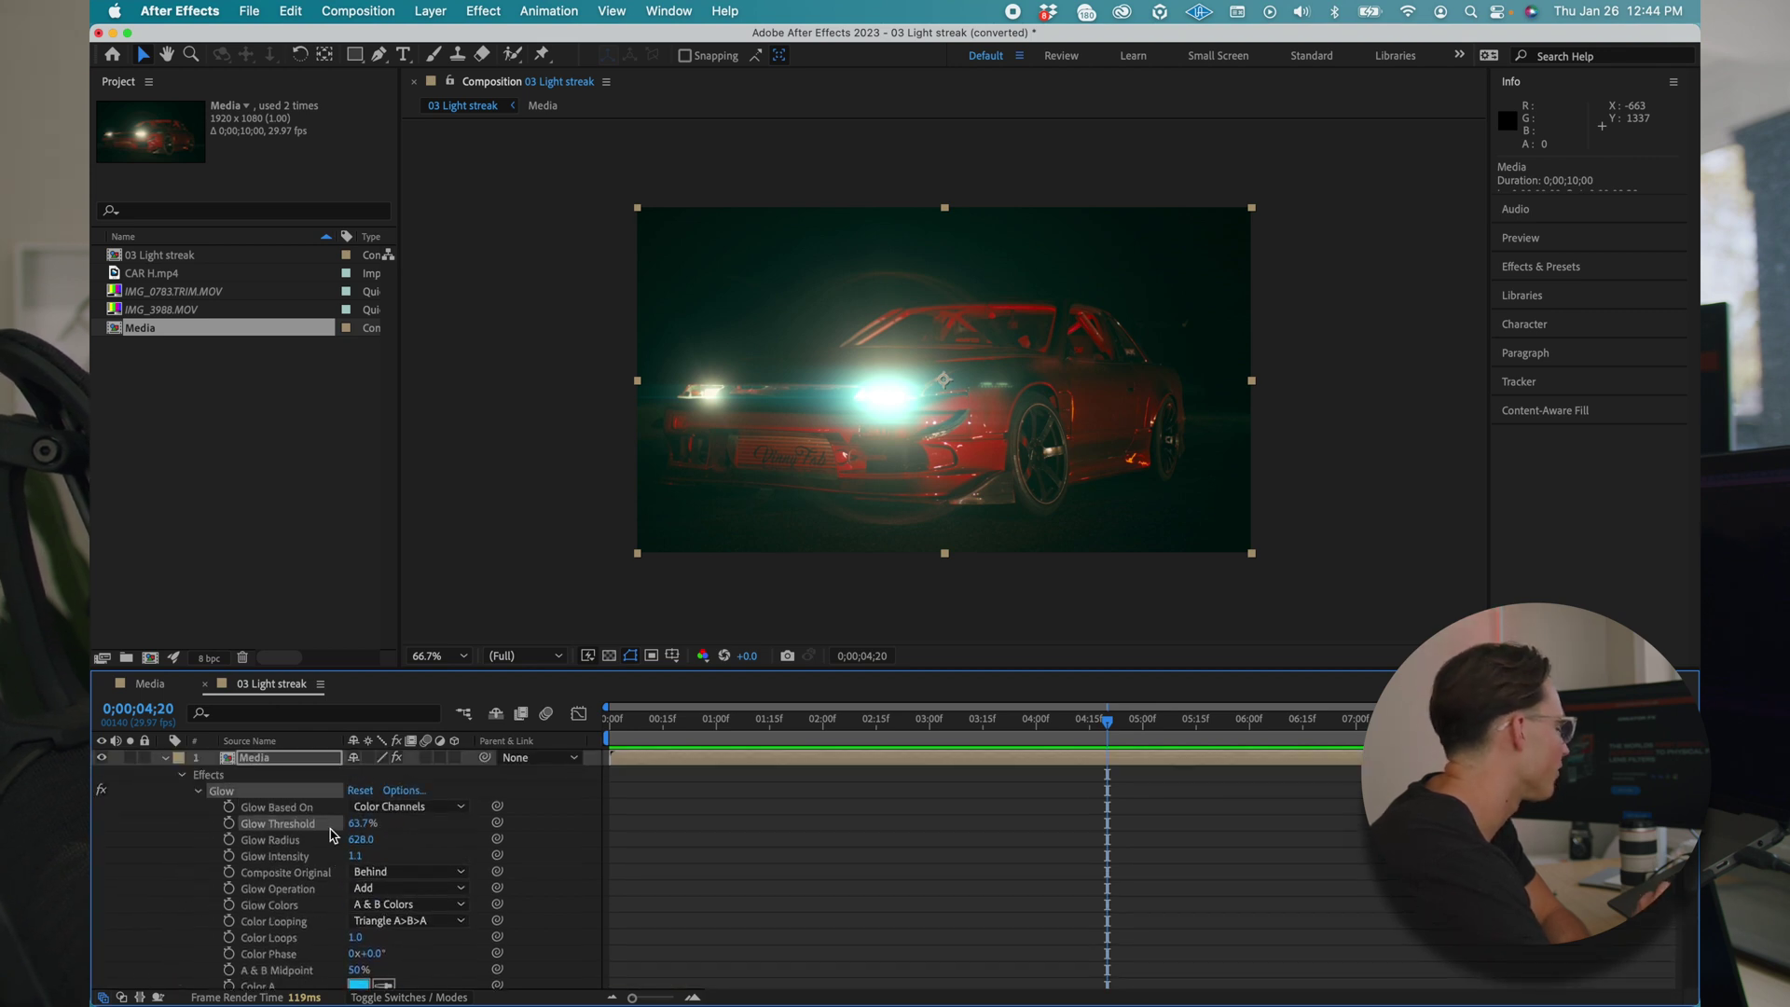